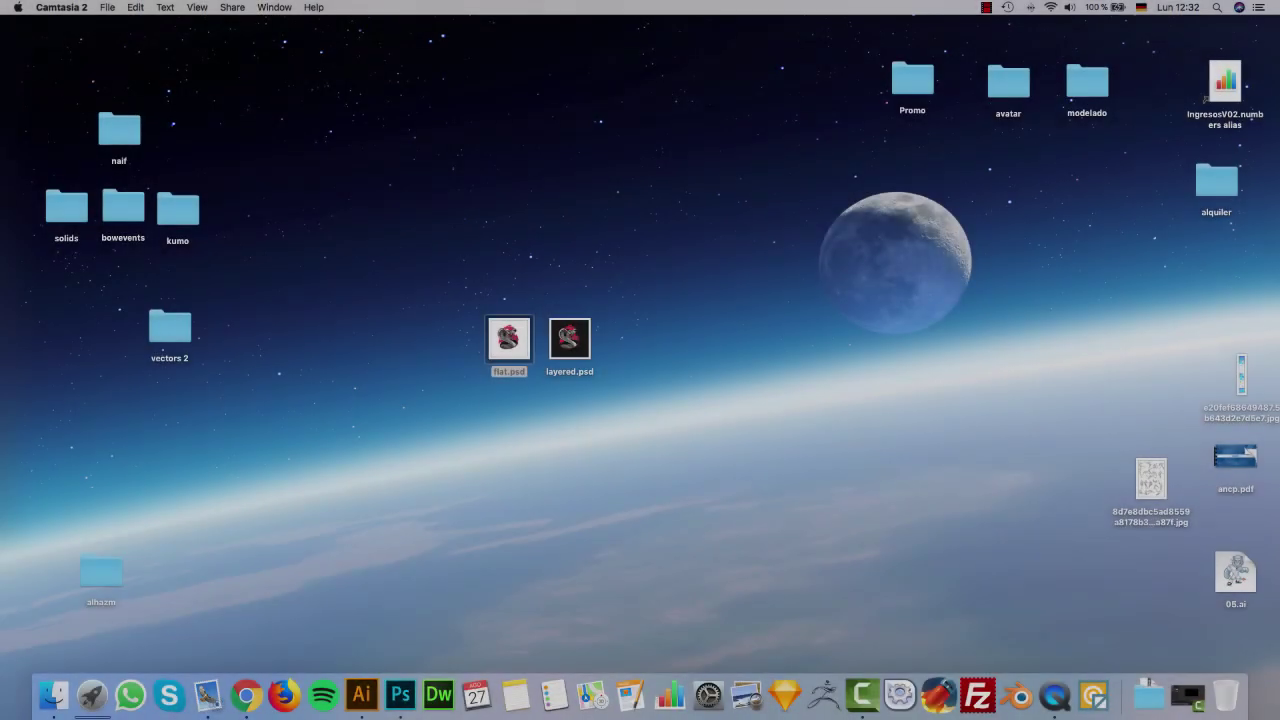
# Open flat.psd from the desktop in Adobe Illustrator CC 2017 and fit the whole cobra artwork in view.
pyautogui.moveTo(545, 349)
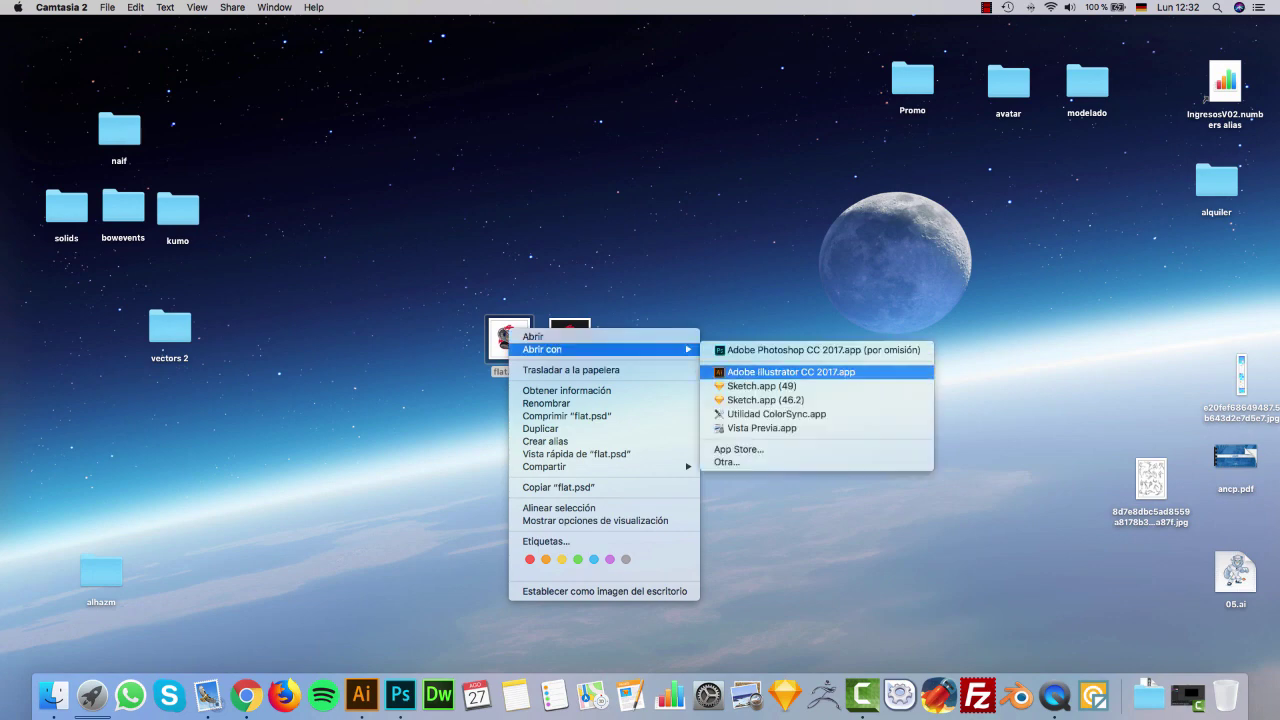
pyautogui.click(790, 371)
pyautogui.press('Return')
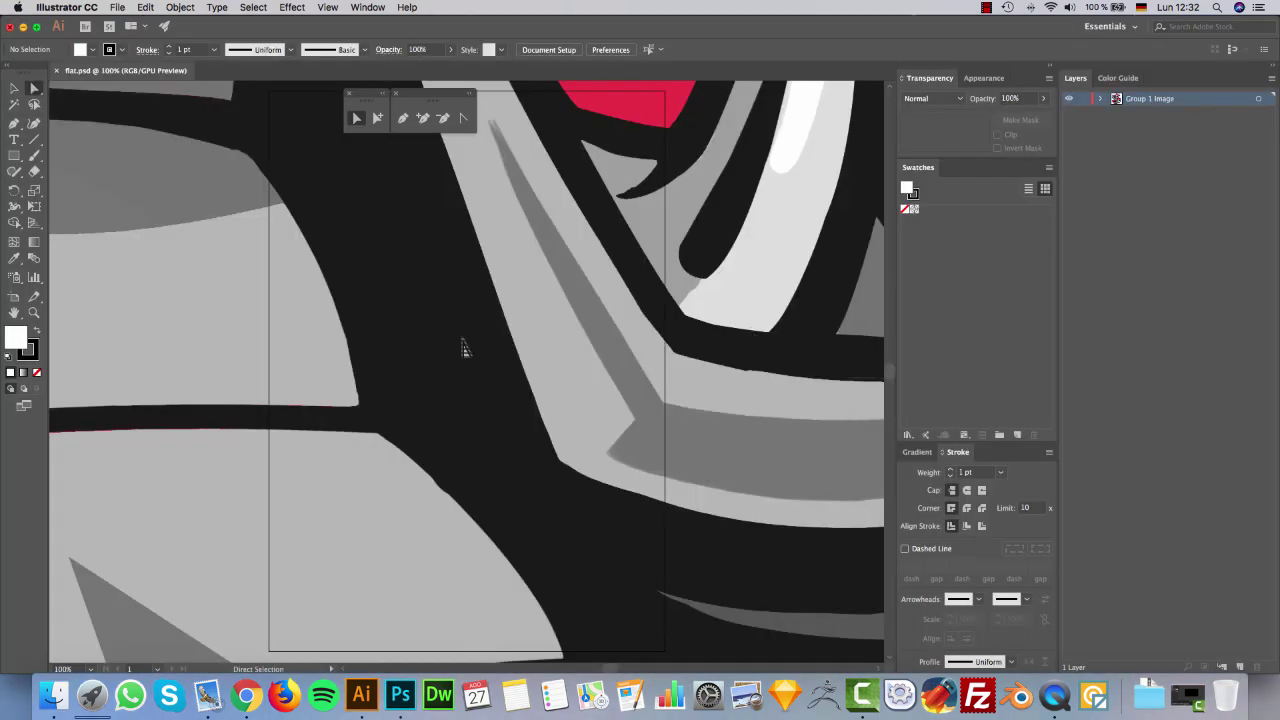
pyautogui.press('super+0')
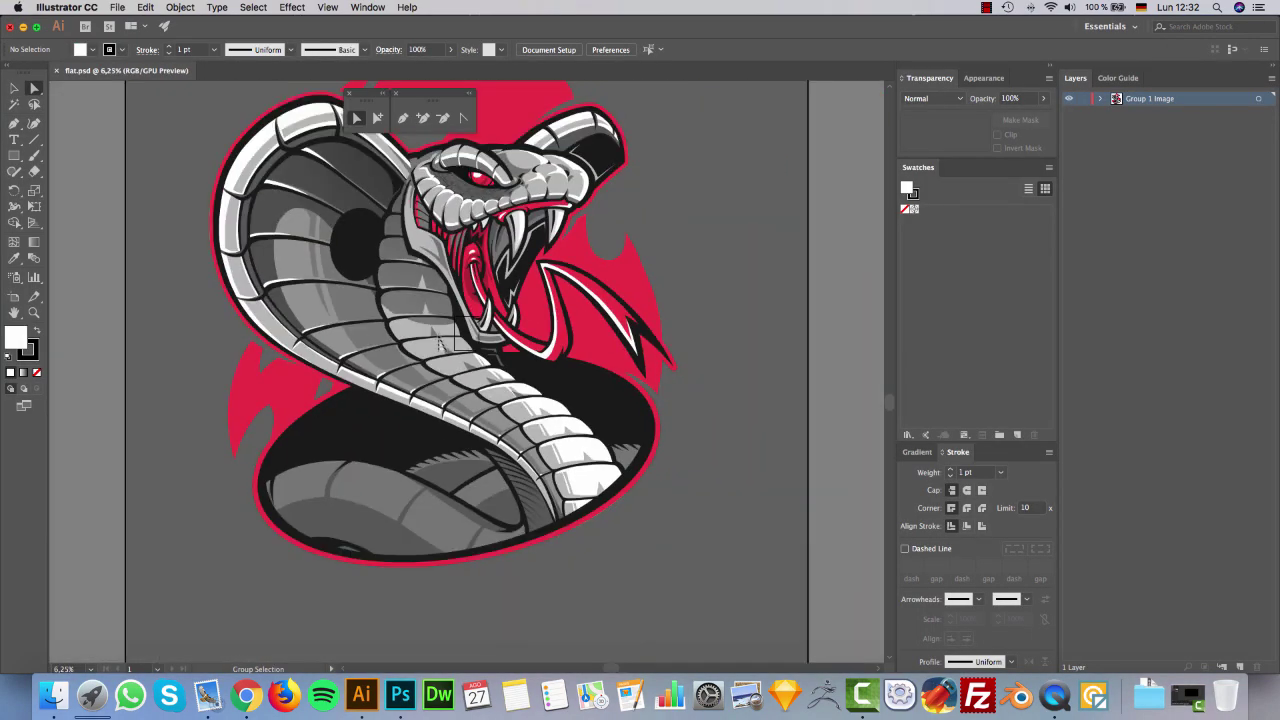
# Image Trace the cobra artwork in Color mode with a Limited palette of 30 colors, and expand the tracing into paths.
pyautogui.click(367, 7)
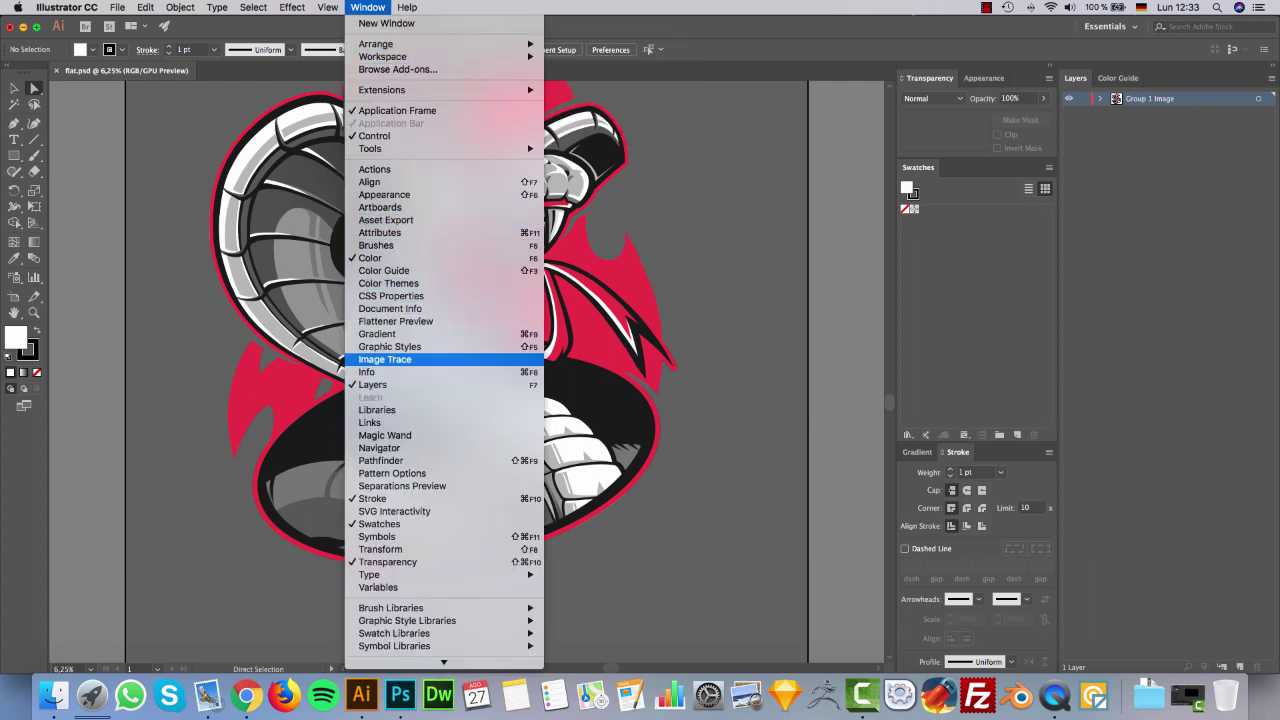
pyautogui.click(385, 359)
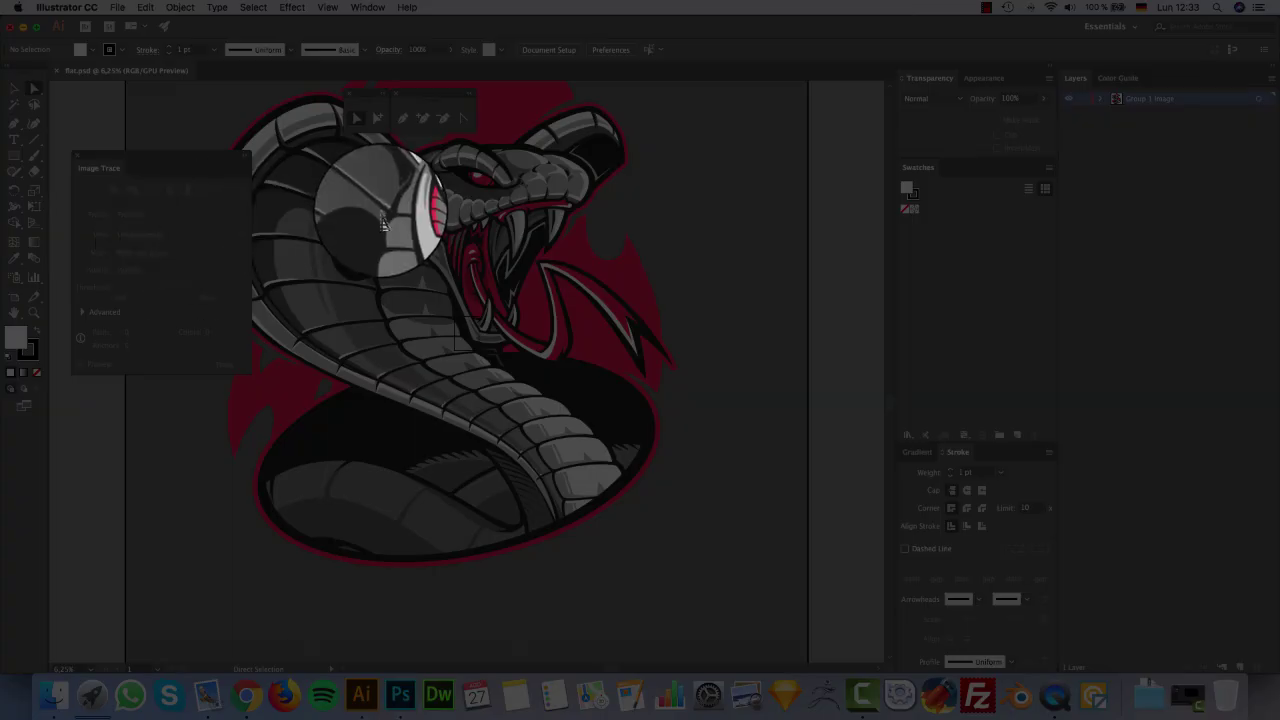
pyautogui.click(400, 224)
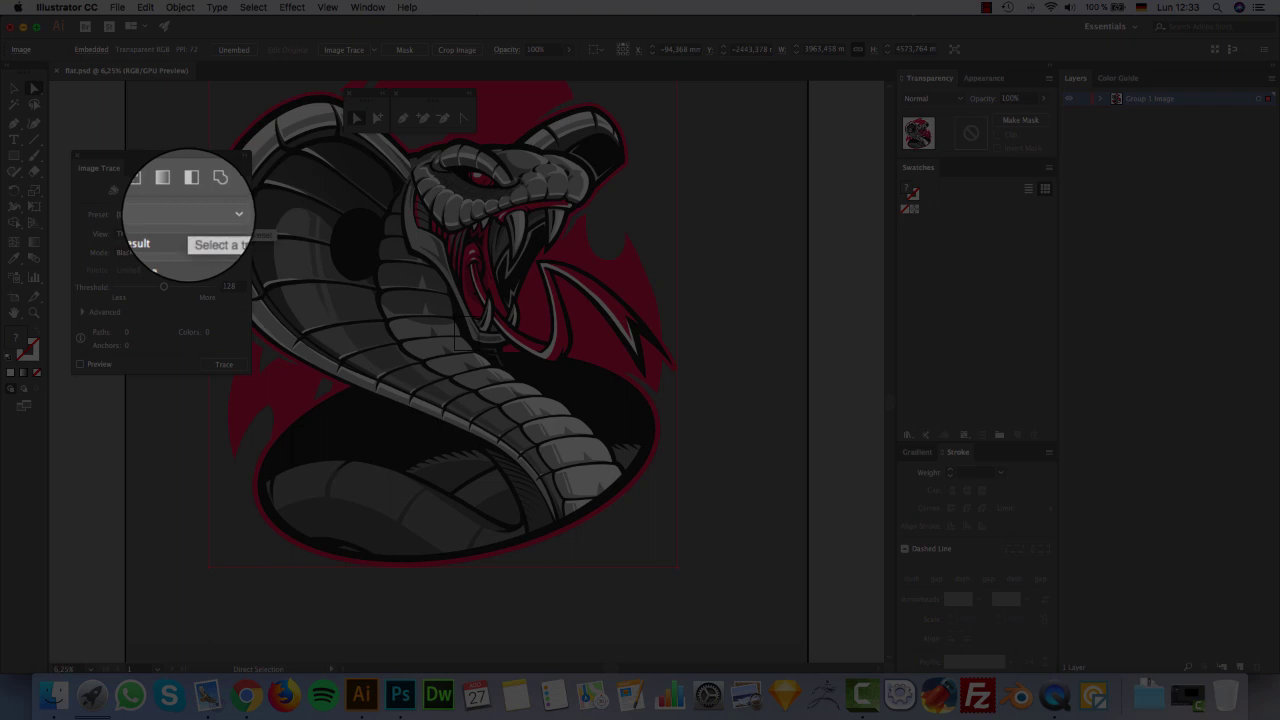
pyautogui.click(186, 255)
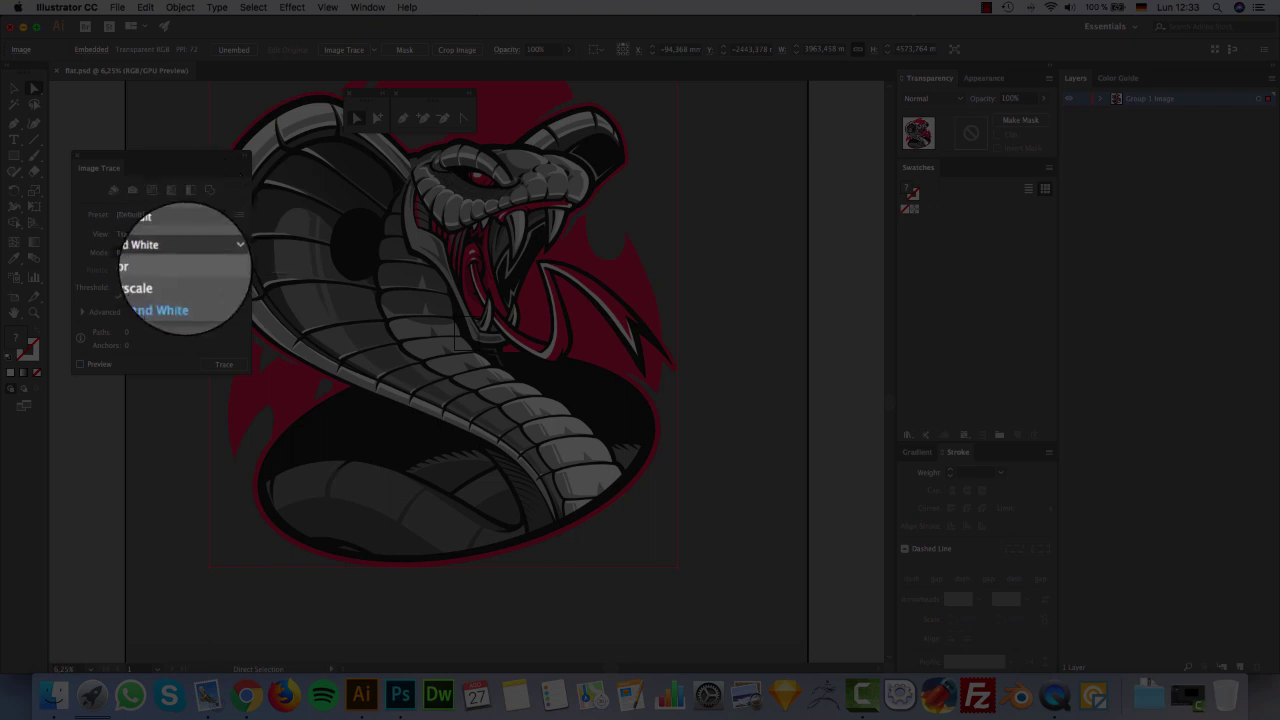
pyautogui.click(185, 266)
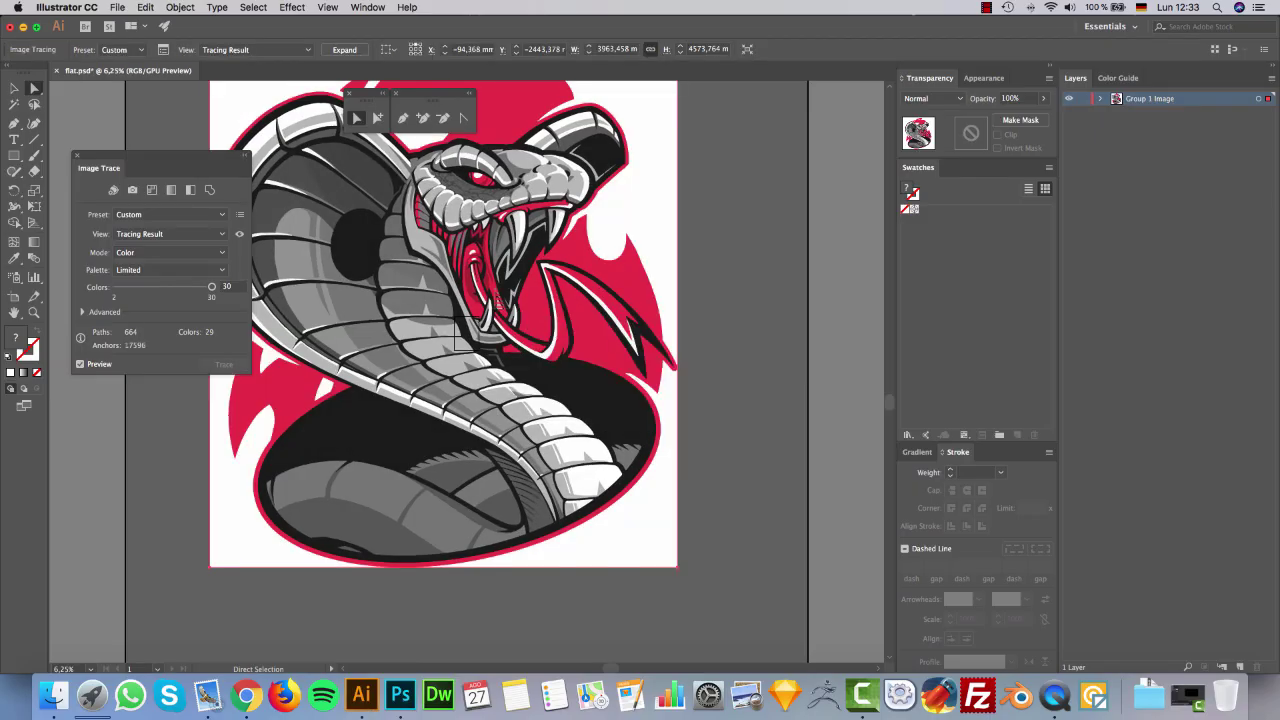
pyautogui.scroll(3, 500, 298)
pyautogui.click(345, 50)
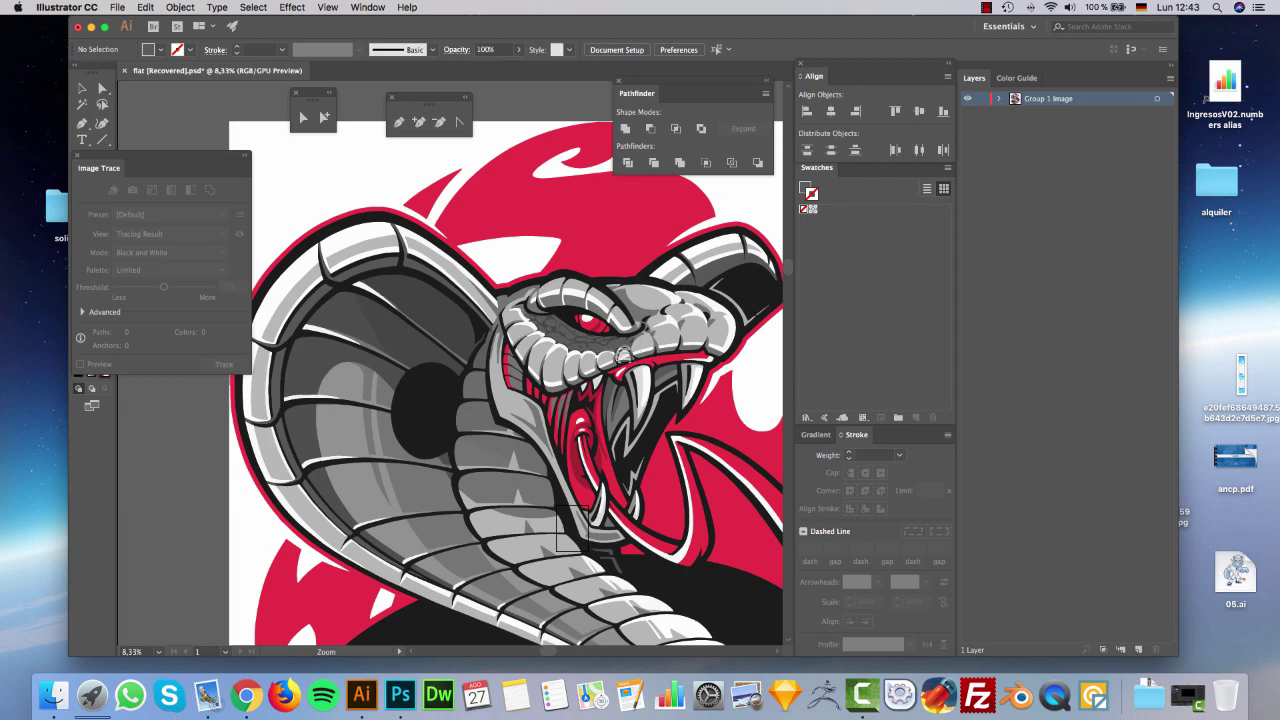
# Examine the traced cobra head up close and dismiss the Image Trace settings.
pyautogui.keyDown('alt'); pyautogui.click(631, 352); pyautogui.keyUp('alt')
pyautogui.moveTo(438, 212); pyautogui.dragTo(573, 325)
pyautogui.keyDown('alt'); pyautogui.click(572, 323); pyautogui.keyUp('alt')
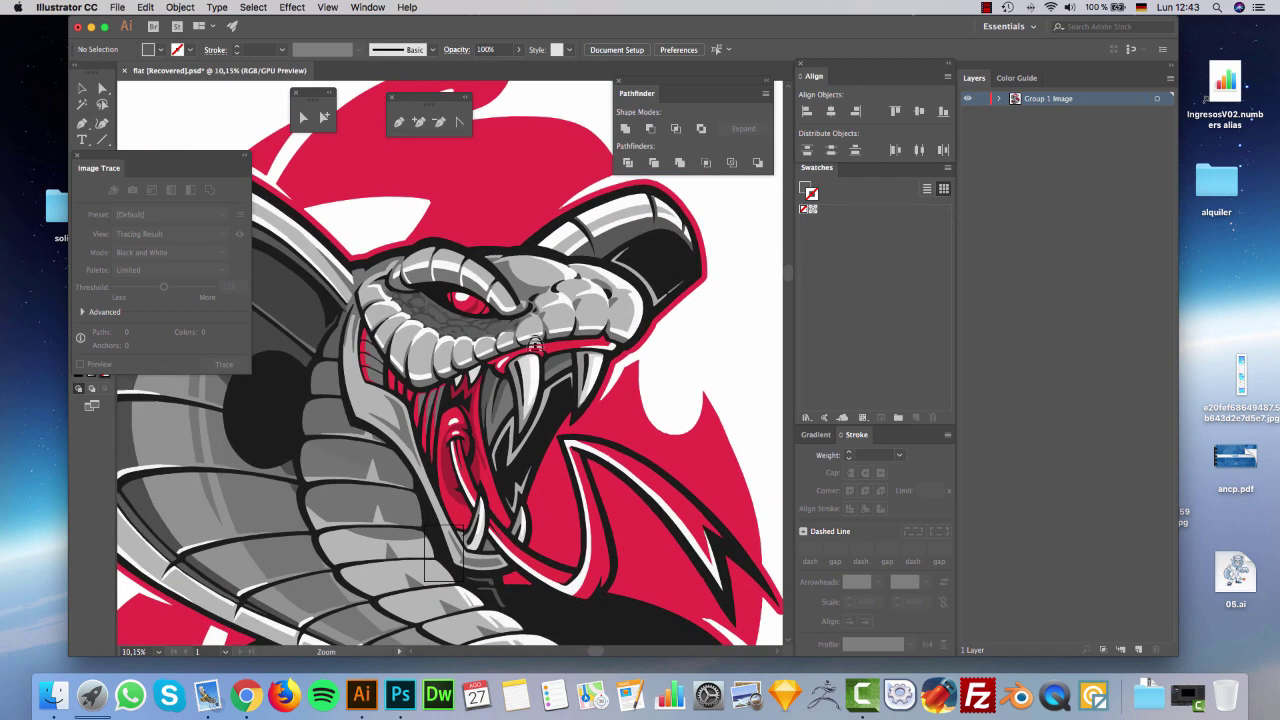
pyautogui.click(640, 314)
pyautogui.click(637, 314)
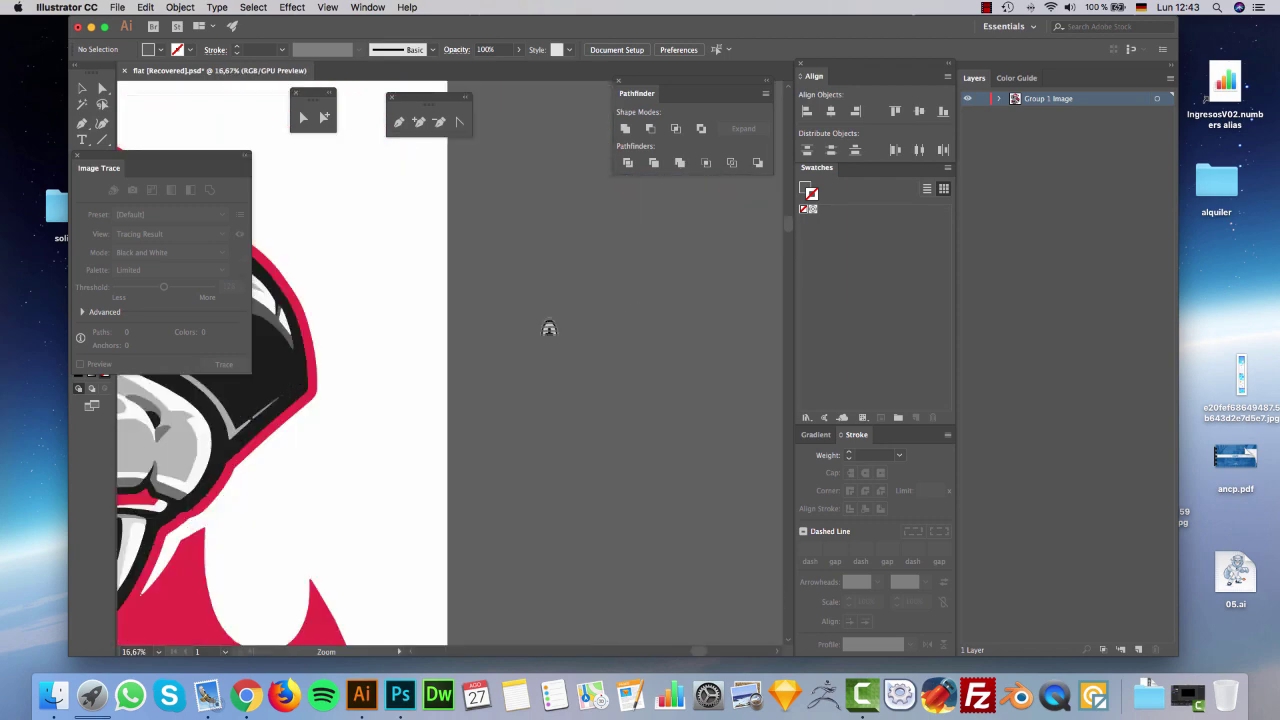
pyautogui.hscroll(-5, 288, 362)
pyautogui.hscroll(-5, 392, 372)
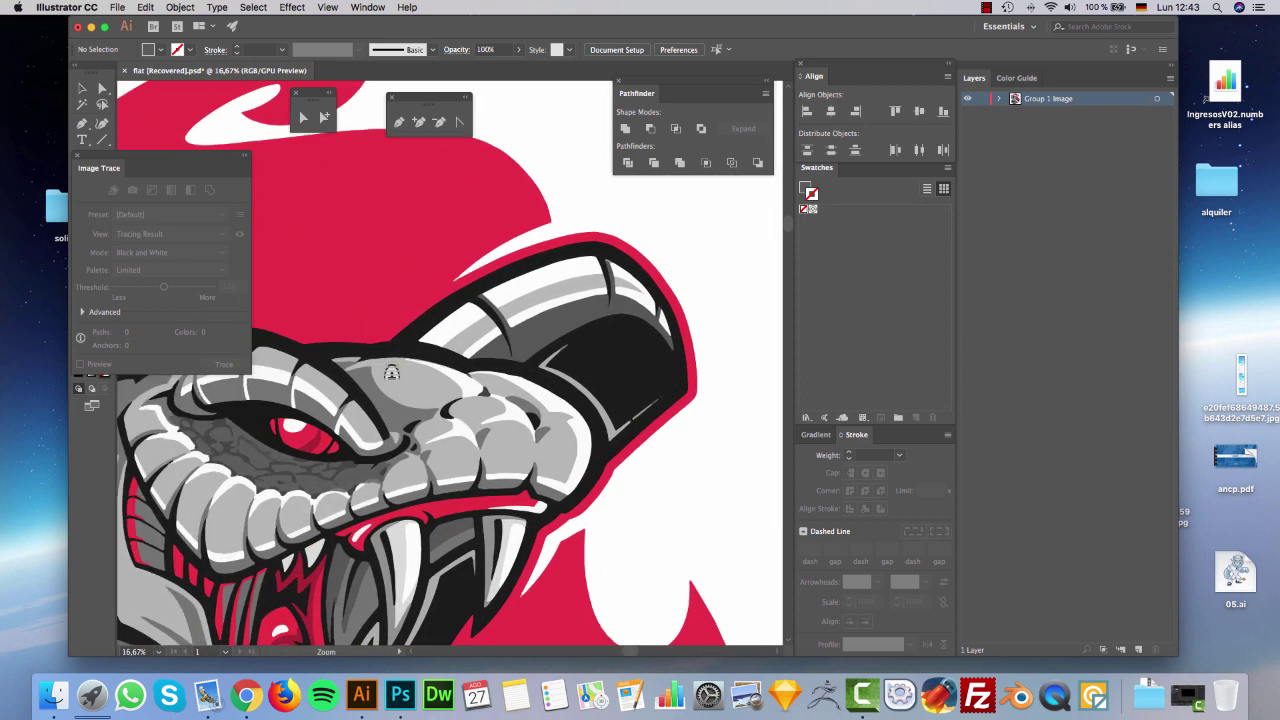
pyautogui.click(77, 155)
pyautogui.press('a')
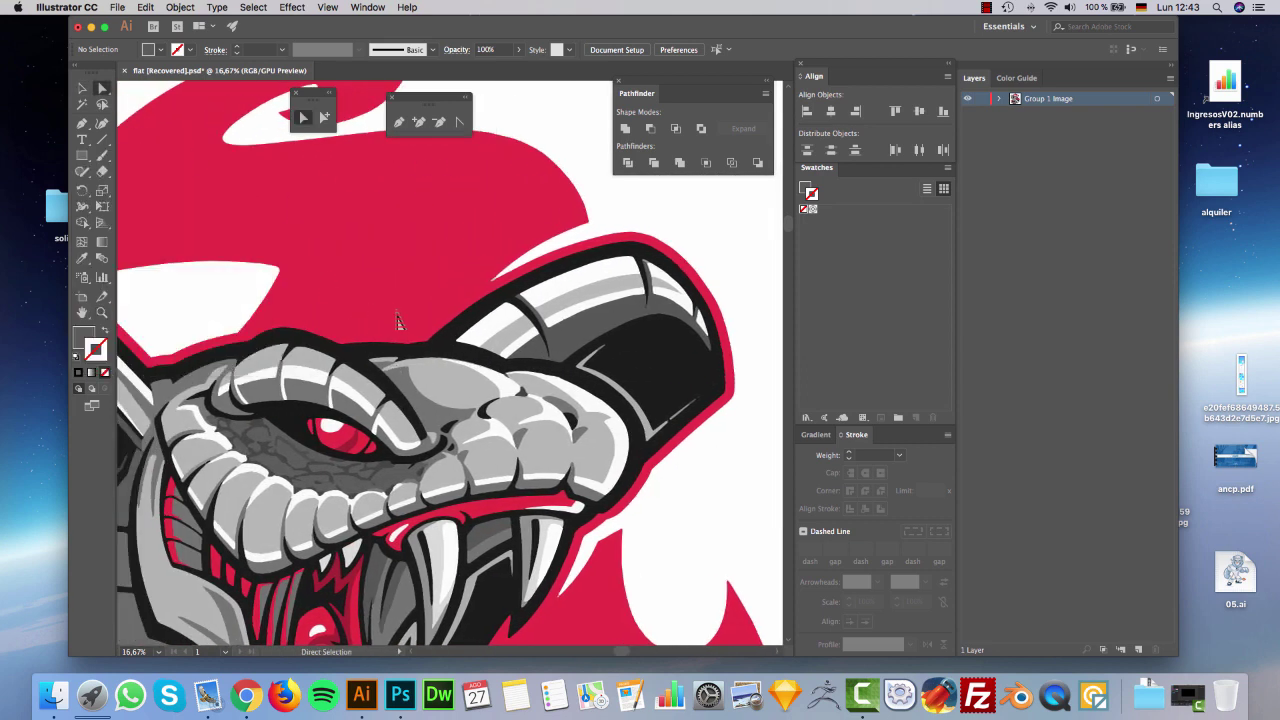
# Expand the Group 1 Image layer and its subgroup to review the traced paths, and select one black path on the snout.
pyautogui.click(998, 98)
pyautogui.click(1016, 112)
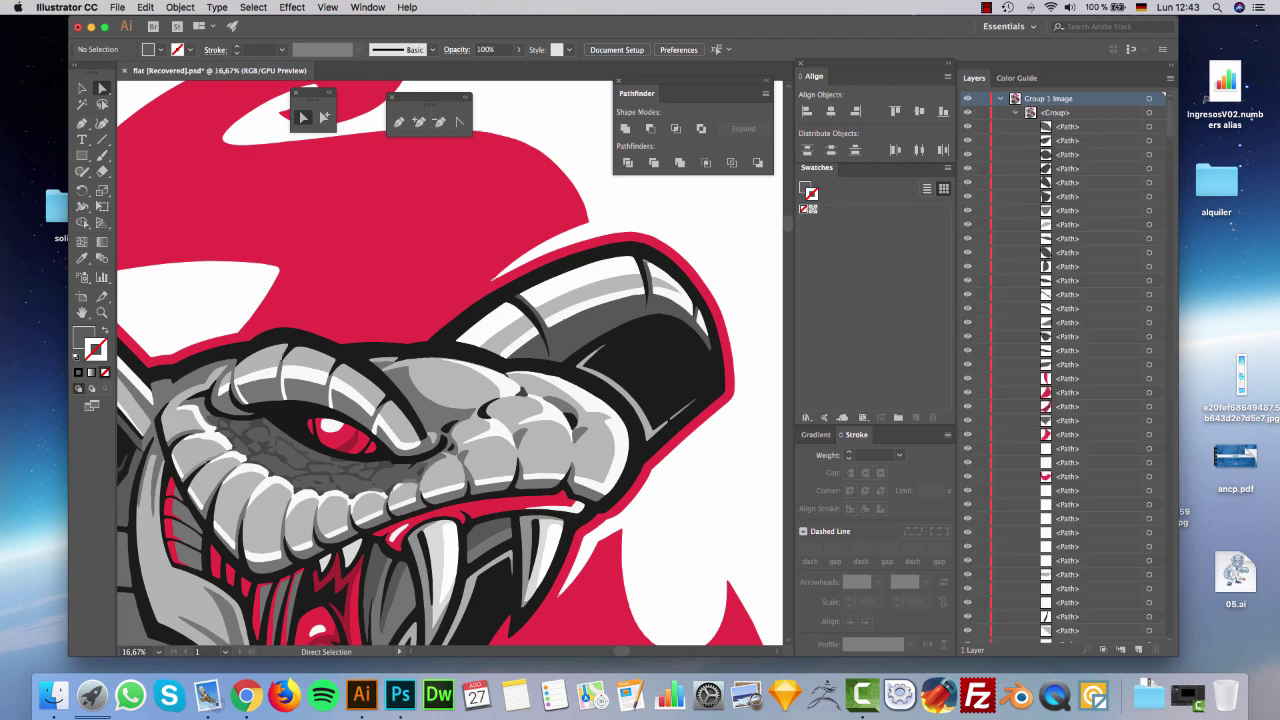
pyautogui.scroll(-5, 984, 178)
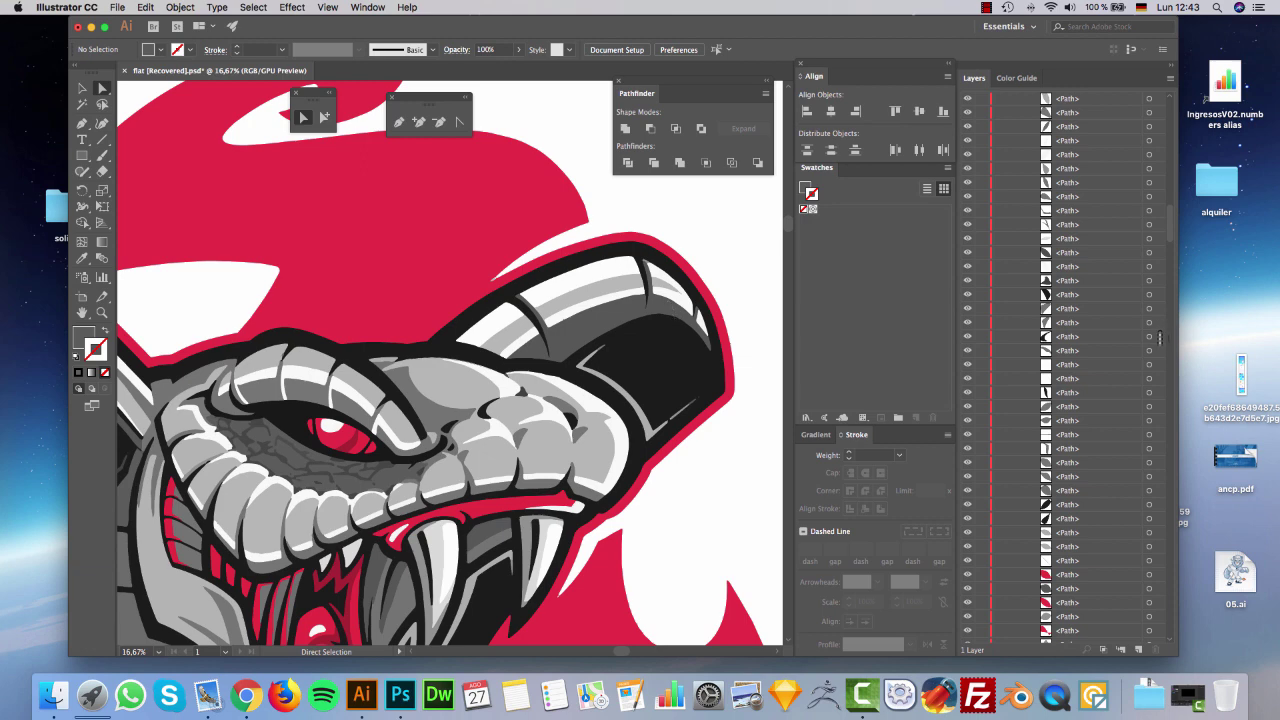
pyautogui.click(1160, 337)
pyautogui.press('super+minus')
pyautogui.press('super+minus')
pyautogui.press('super+minus')
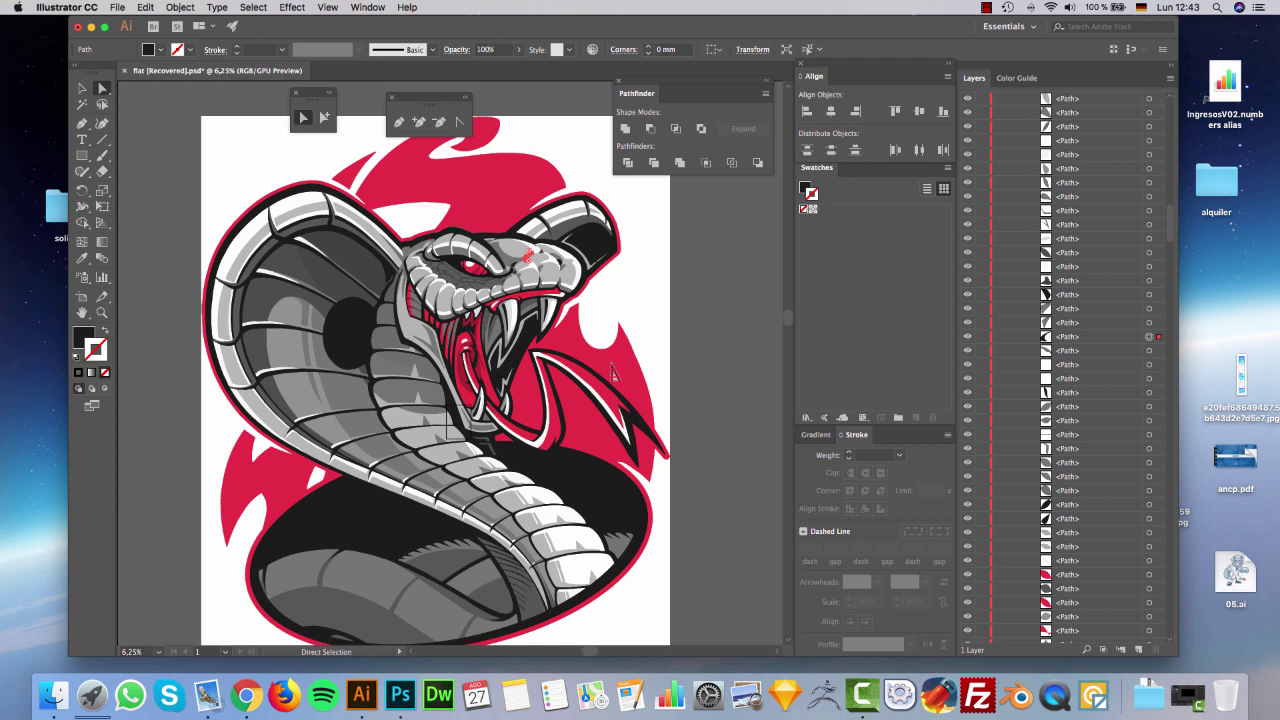
# Select the red flame shape, deselect it, and pick separate red shapes at the cobra's upper lip, tongue area and mouth.
pyautogui.click(613, 371)
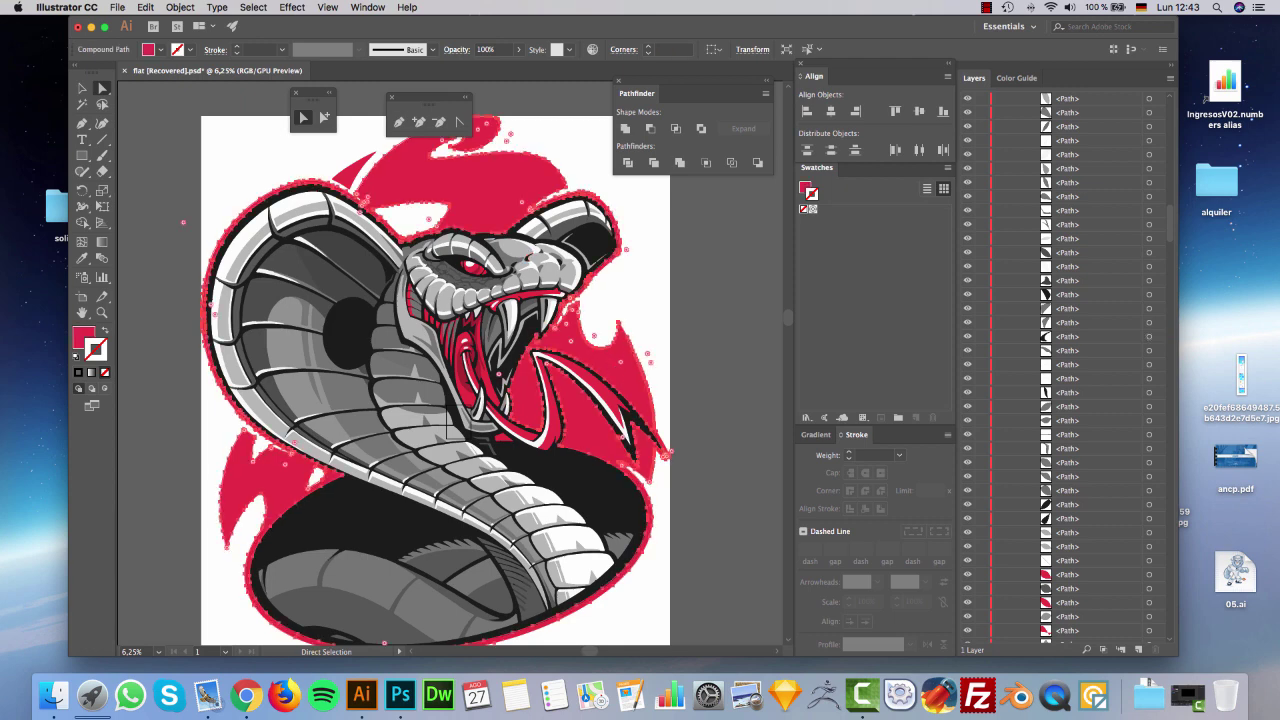
pyautogui.click(627, 267)
pyautogui.click(541, 297)
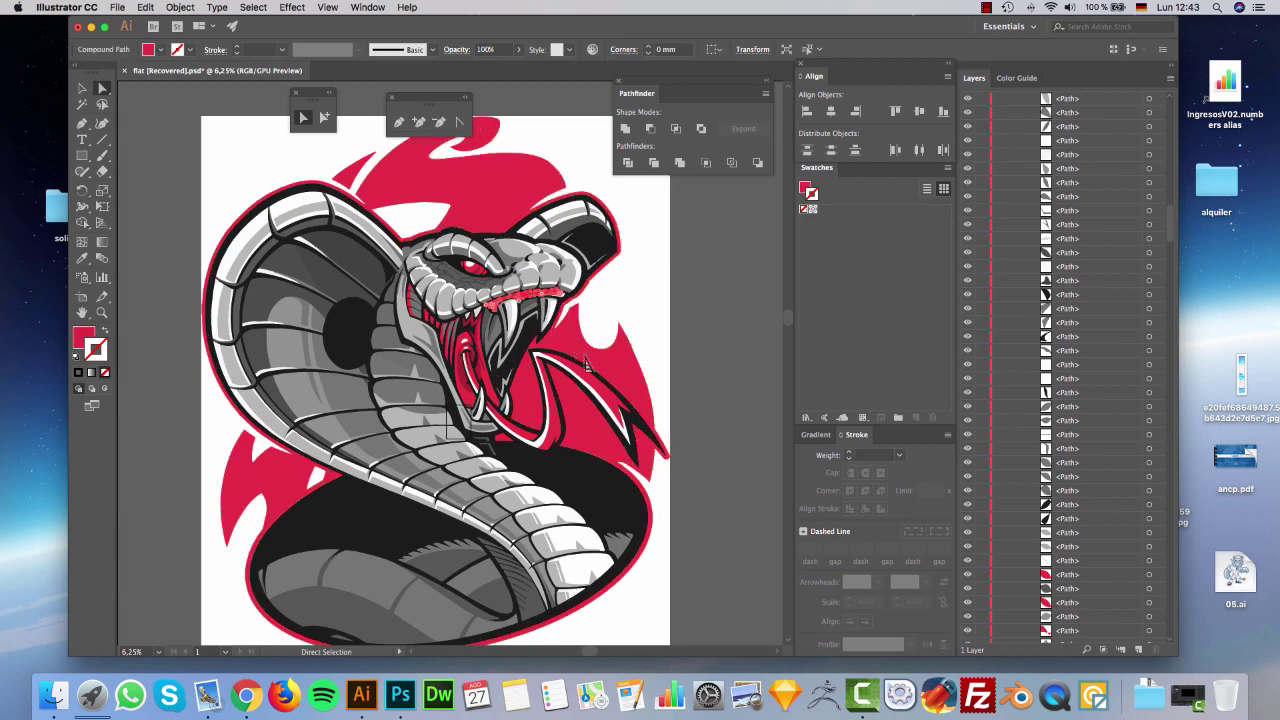
pyautogui.keyDown('shift'); pyautogui.click(584, 354); pyautogui.keyUp('shift')
pyautogui.keyDown('shift'); pyautogui.click(459, 385); pyautogui.keyUp('shift')
# Inspect the traced edges inside the mouth and select the white highlight on a lower-lip scale.
pyautogui.scroll(8, 460, 380)
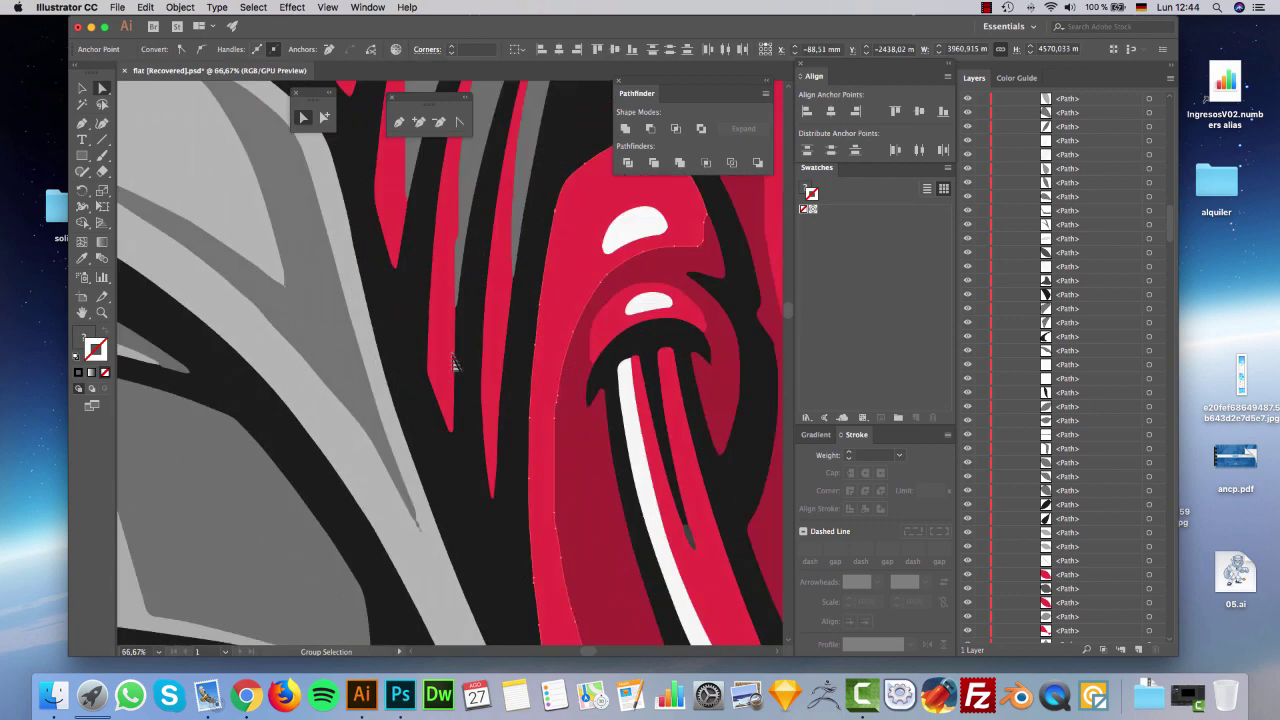
pyautogui.scroll(2, 463, 355)
pyautogui.scroll(6, 487, 302)
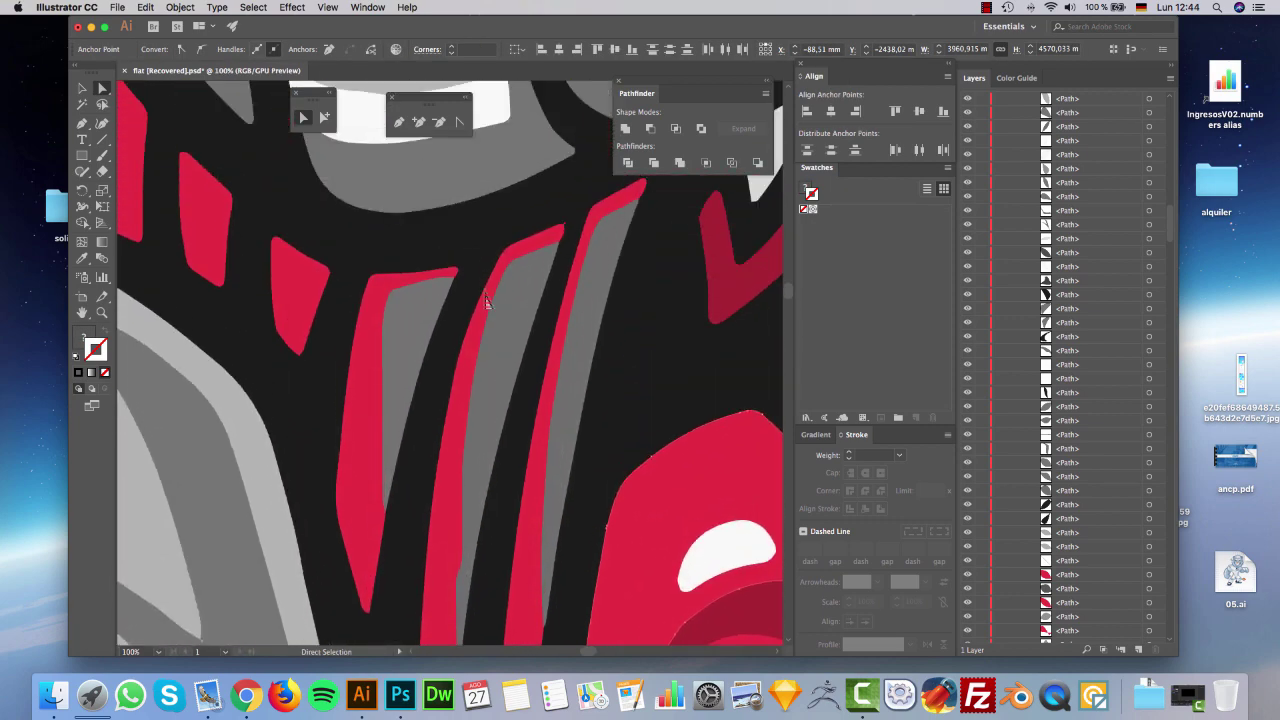
pyautogui.click(483, 196)
pyautogui.scroll(3, 418, 225)
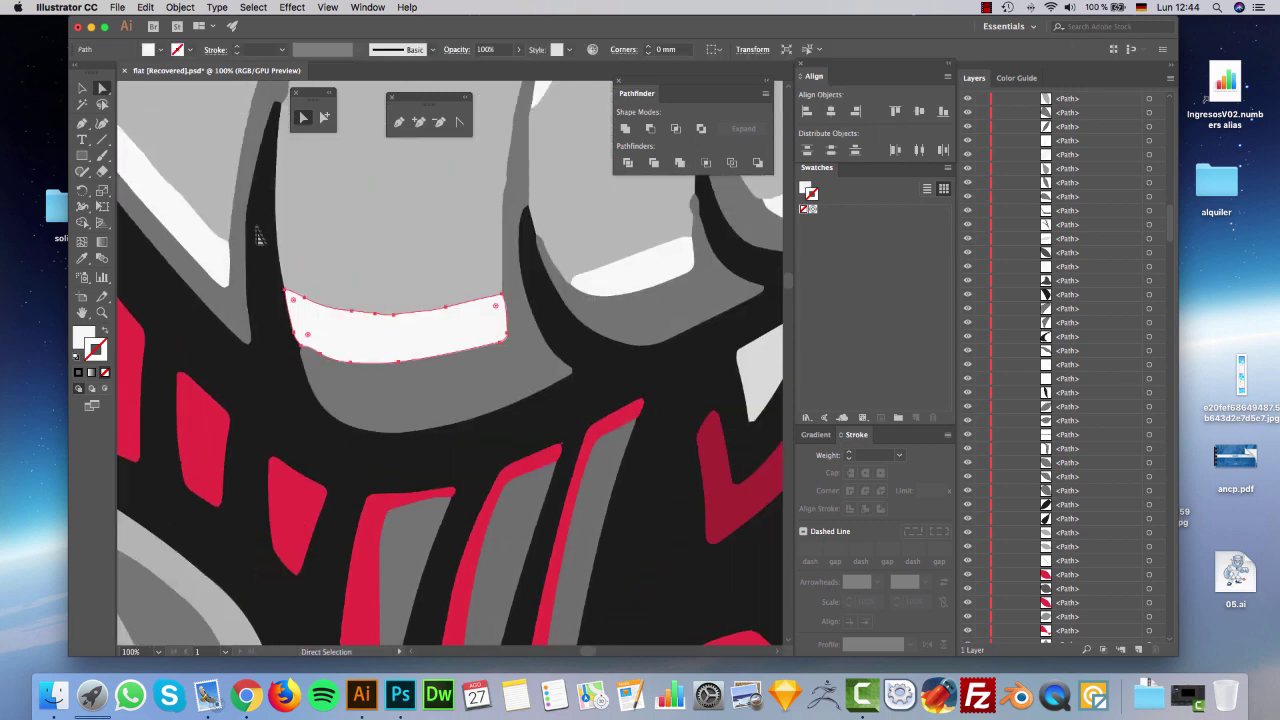
pyautogui.scroll(2, 600, 266)
pyautogui.hscroll(3, 634, 270)
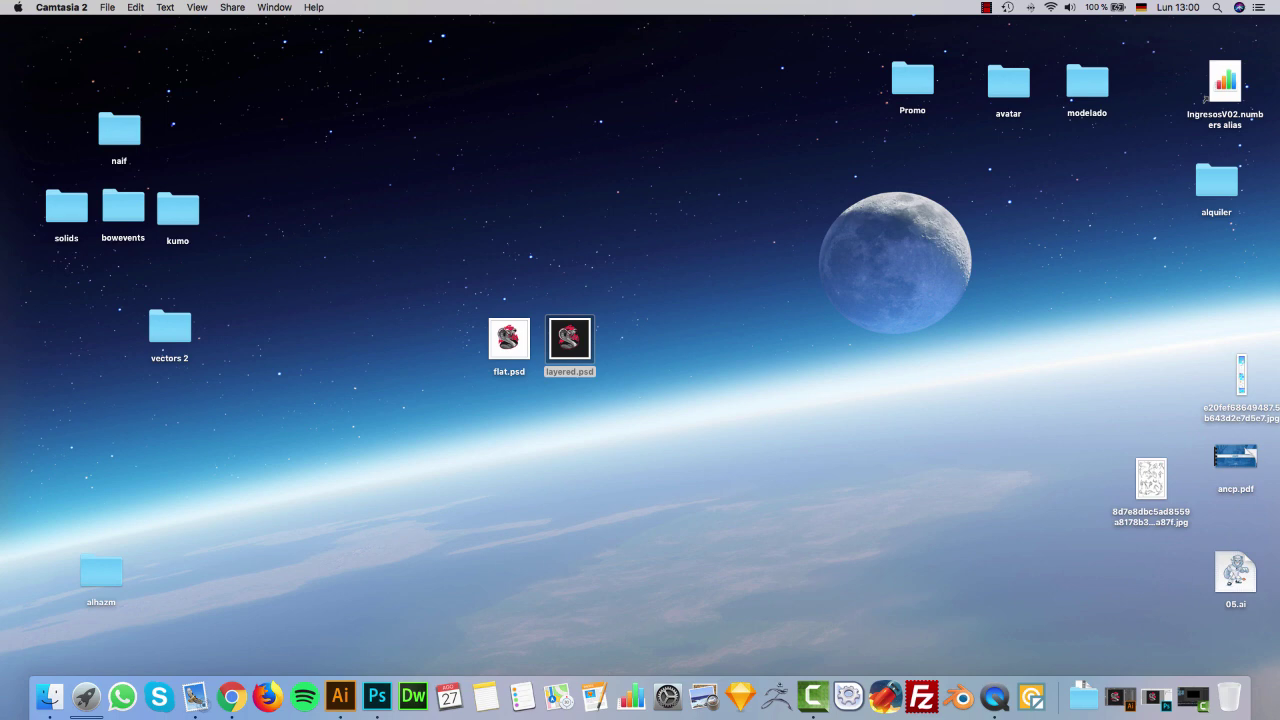
# Open layered.psd from the desktop in Adobe Photoshop CC 2017 and expand Group 1 to review its layers.
pyautogui.rightClick(576, 338)
pyautogui.moveTo(650, 357)
pyautogui.click(822, 358)
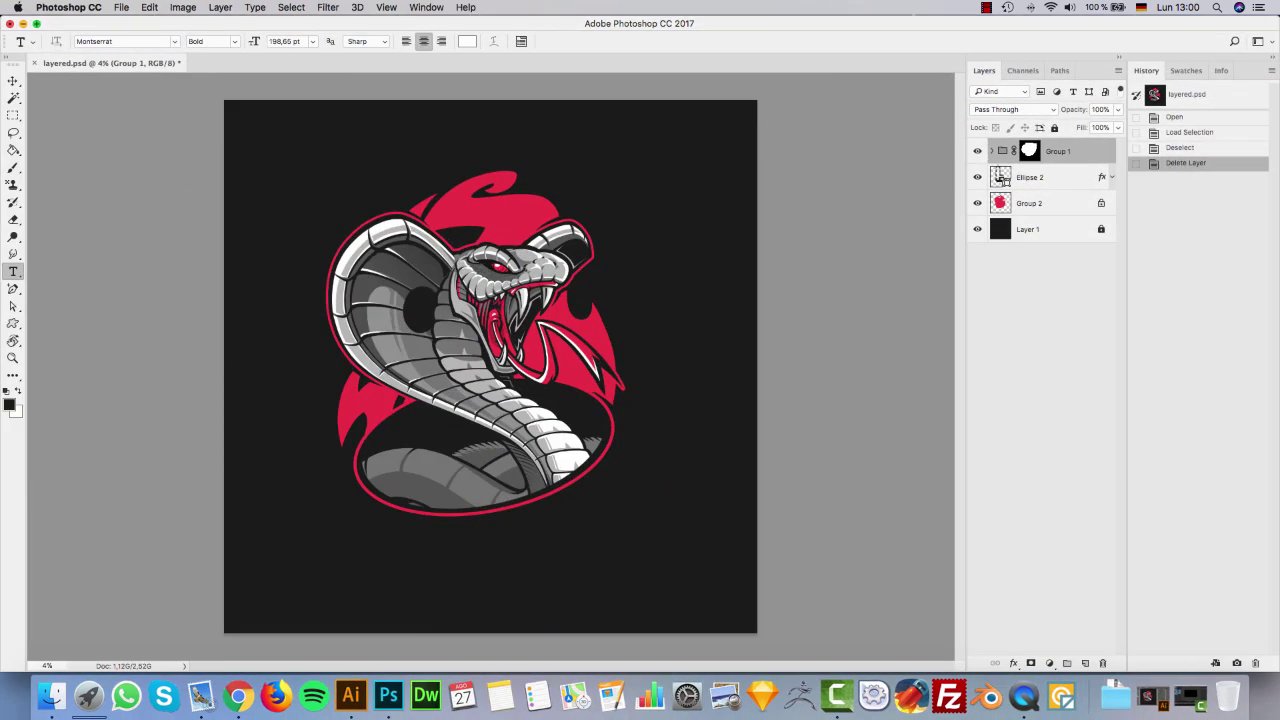
pyautogui.click(993, 152)
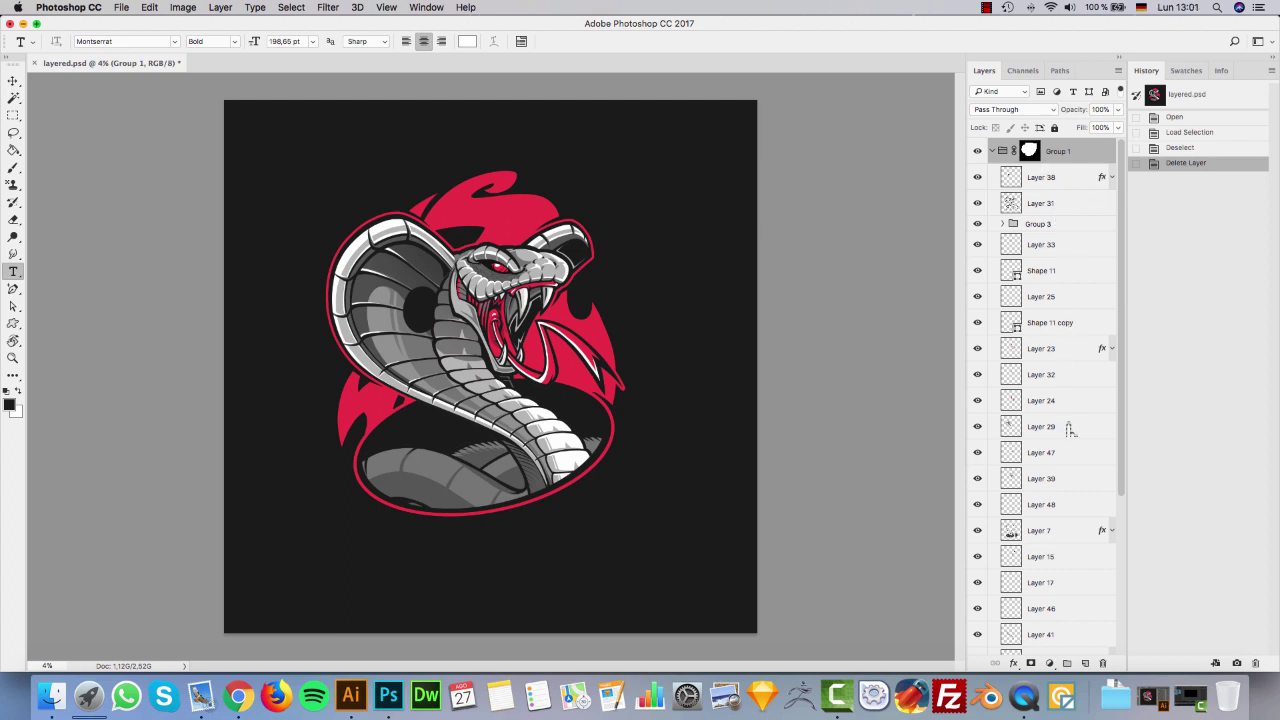
pyautogui.scroll(-5, 1045, 442)
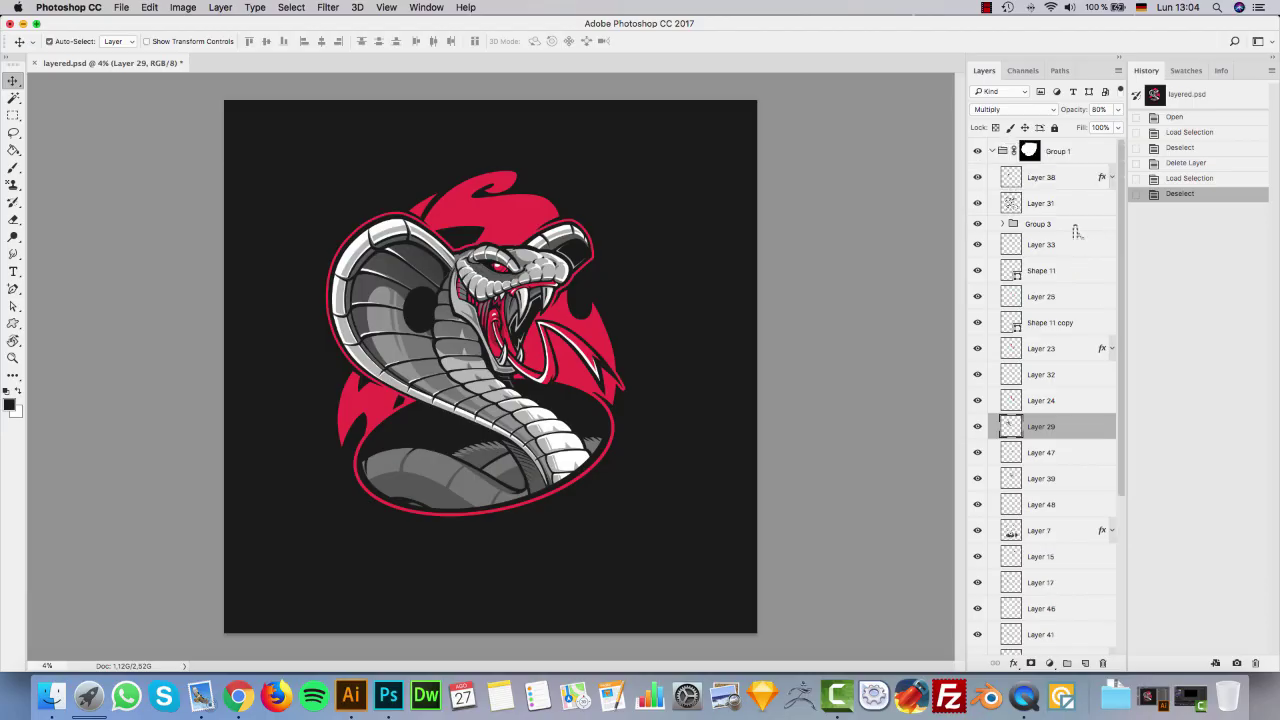
# Rasterize the layer style of Layer 38 and ungroup Group 3.
pyautogui.rightClick(1040, 214)
pyautogui.click(1110, 191)
pyautogui.press('super+shift+g')
# Rasterize the layer style of Layer 23.
pyautogui.click(1024, 386)
pyautogui.click(1080, 412)
pyautogui.click(1112, 411)
pyautogui.scroll(-2, 1100, 411)
pyautogui.rightClick(1064, 364)
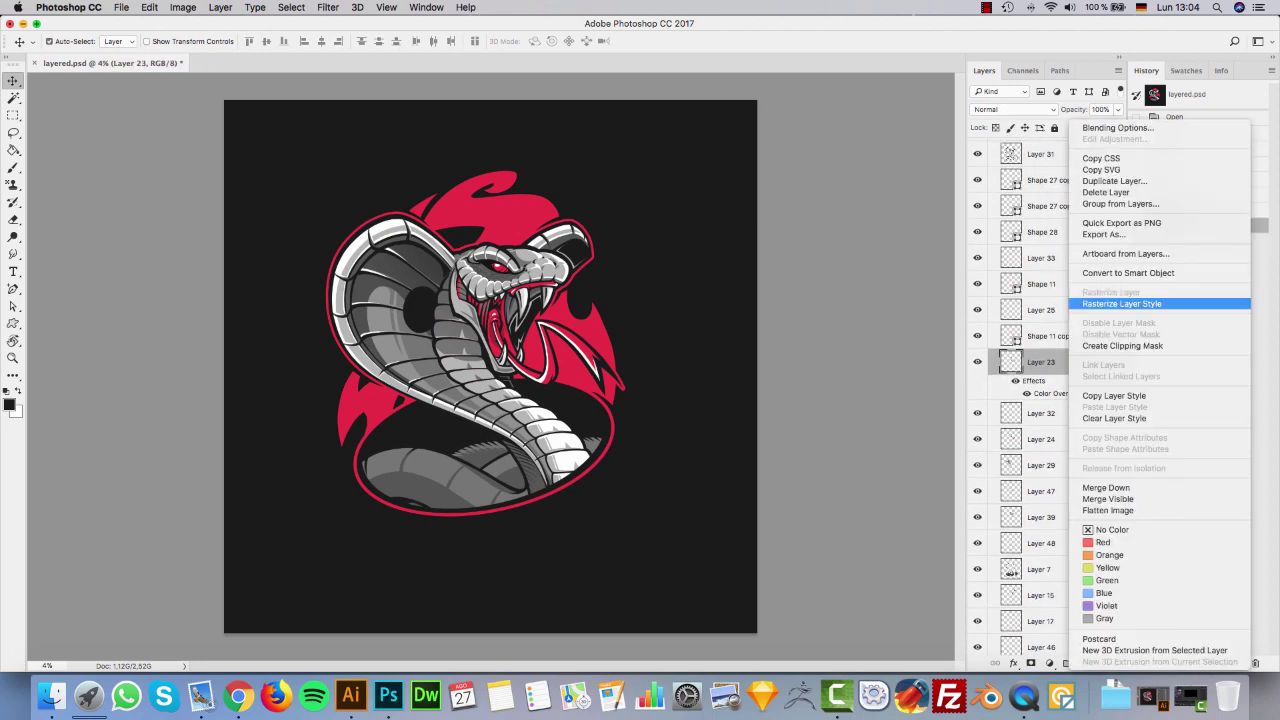
pyautogui.click(1118, 303)
# Check what Layer 32 contributes, set its blend mode to Normal and rename it "multiply".
pyautogui.scroll(-3, 986, 368)
pyautogui.click(998, 302)
pyautogui.click(979, 275)
pyautogui.click(979, 275)
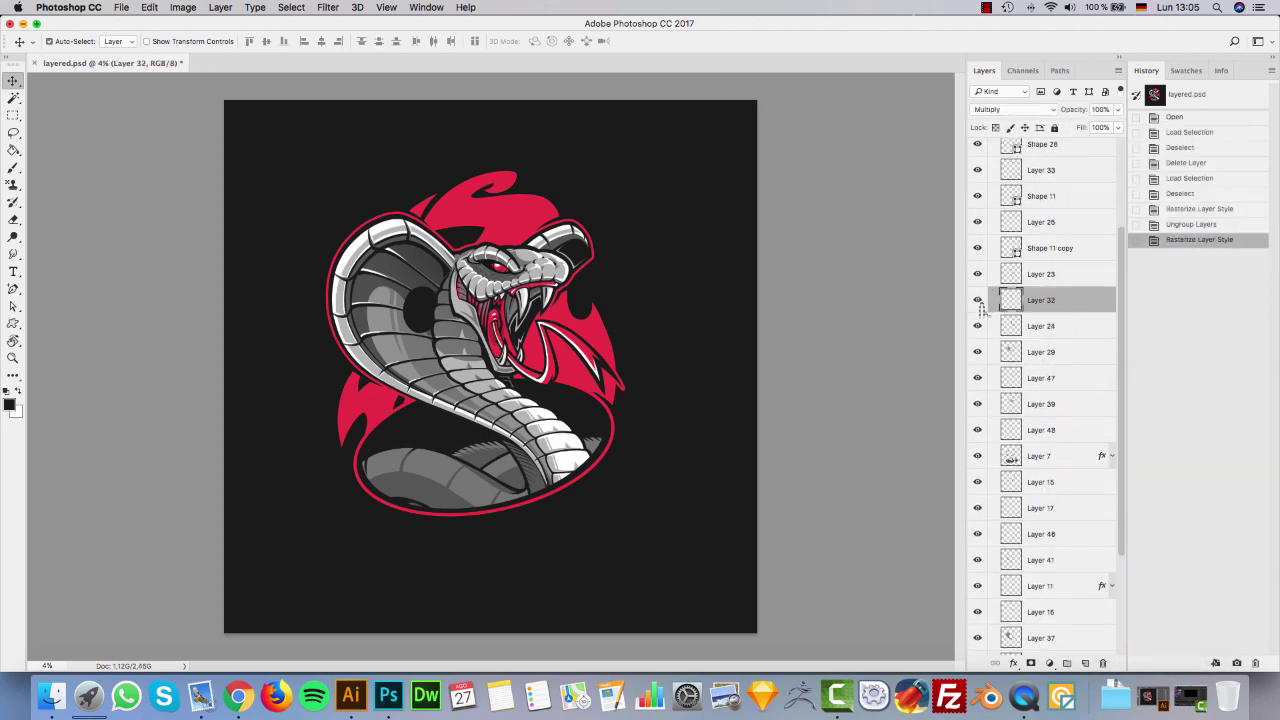
pyautogui.scroll(10, 512, 295)
pyautogui.click(1014, 110)
pyautogui.click(995, 65)
pyautogui.doubleClick(1041, 300)
pyautogui.write('multiply')
pyautogui.press('Return')
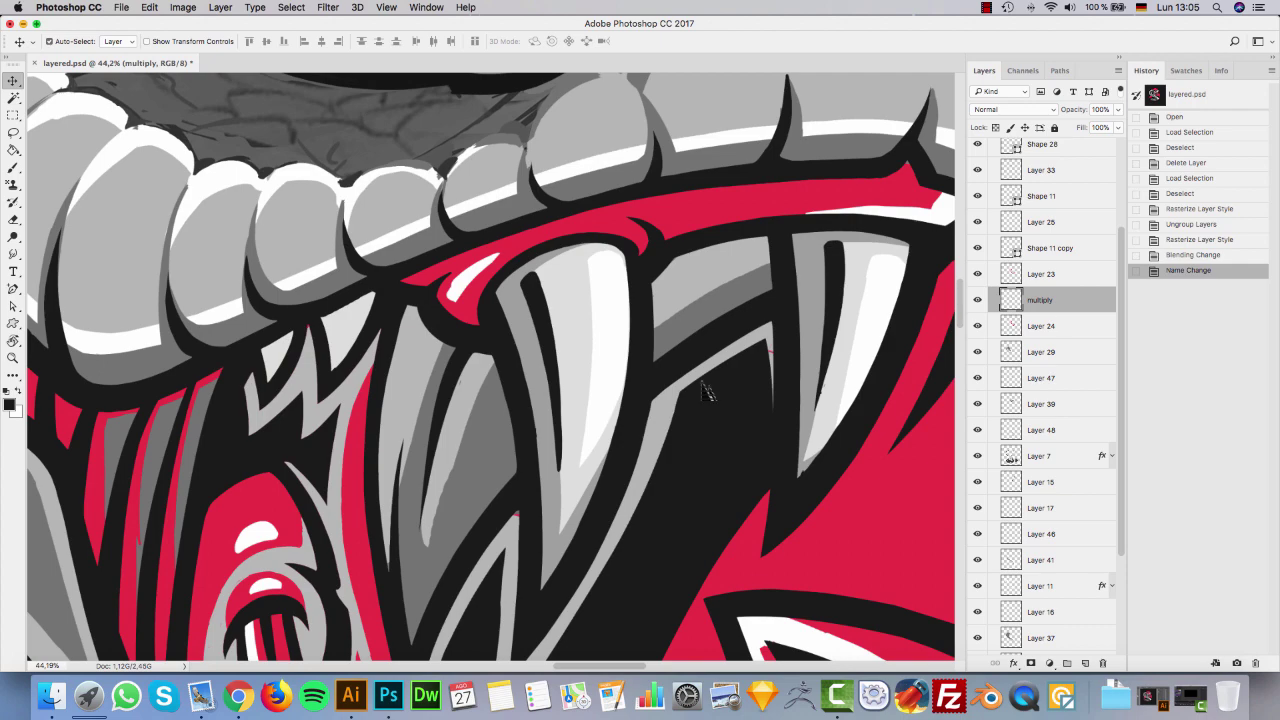
# Check what Layer 29 contributes, clear its layer style and rename it "multiply 80".
pyautogui.scroll(-5, 722, 361)
pyautogui.click(1072, 353)
pyautogui.click(978, 352)
pyautogui.click(978, 352)
pyautogui.rightClick(1040, 352)
pyautogui.click(1060, 414)
pyautogui.doubleClick(1040, 352)
pyautogui.write('multiply 80')
pyautogui.press('Return')
# Check what Layer 47 contributes, rename it "normal 59" and clear its layer style.
pyautogui.click(1085, 380)
pyautogui.click(978, 378)
pyautogui.click(978, 378)
pyautogui.doubleClick(1051, 379)
pyautogui.write('normal 59')
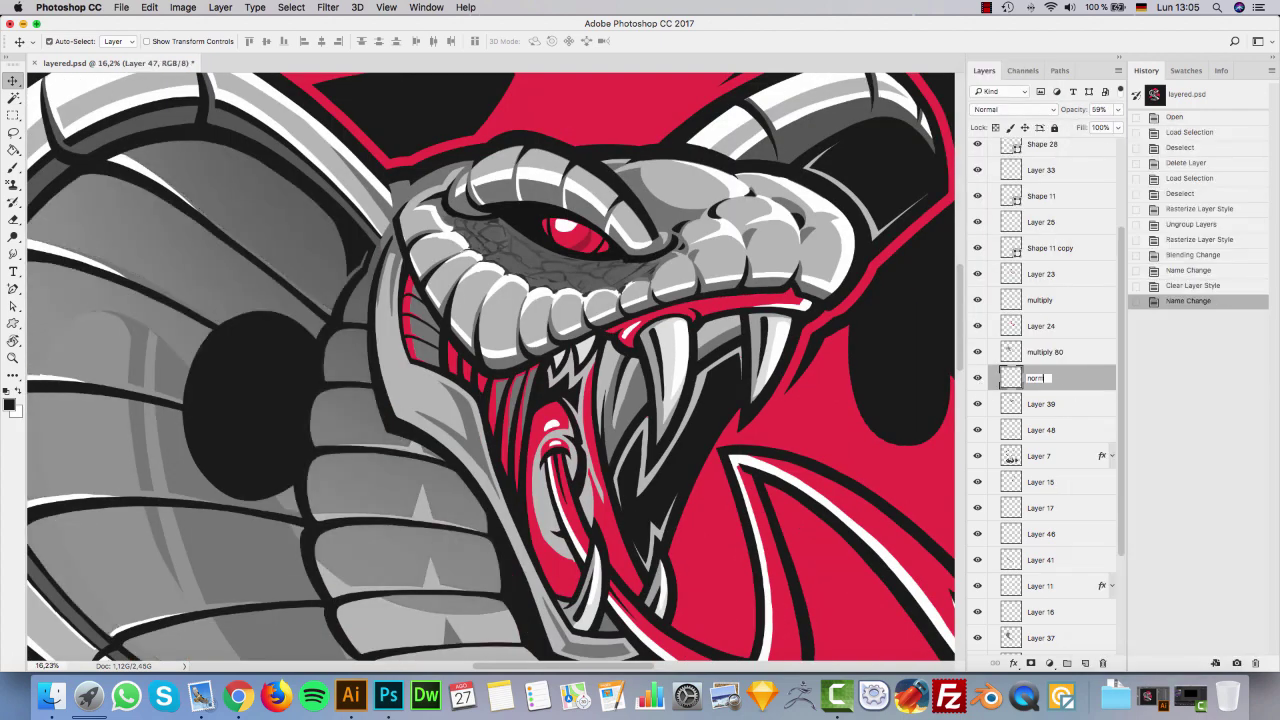
pyautogui.rightClick(1080, 379)
pyautogui.click(1108, 420)
# Rasterize the layer styles of Layer 7 and Layer 11.
pyautogui.scroll(-3, 1075, 385)
pyautogui.click(1074, 350)
pyautogui.rightClick(1066, 376)
pyautogui.click(1105, 272)
pyautogui.scroll(-3, 1075, 400)
pyautogui.click(1082, 357)
pyautogui.click(1112, 434)
pyautogui.rightClick(1075, 435)
pyautogui.click(1110, 272)
# Clear the layer style of the Ellipse 2 shape layer.
pyautogui.click(1069, 461)
pyautogui.click(1082, 538)
pyautogui.click(1092, 588)
pyautogui.scroll(-5, 672, 146)
pyautogui.rightClick(1064, 590)
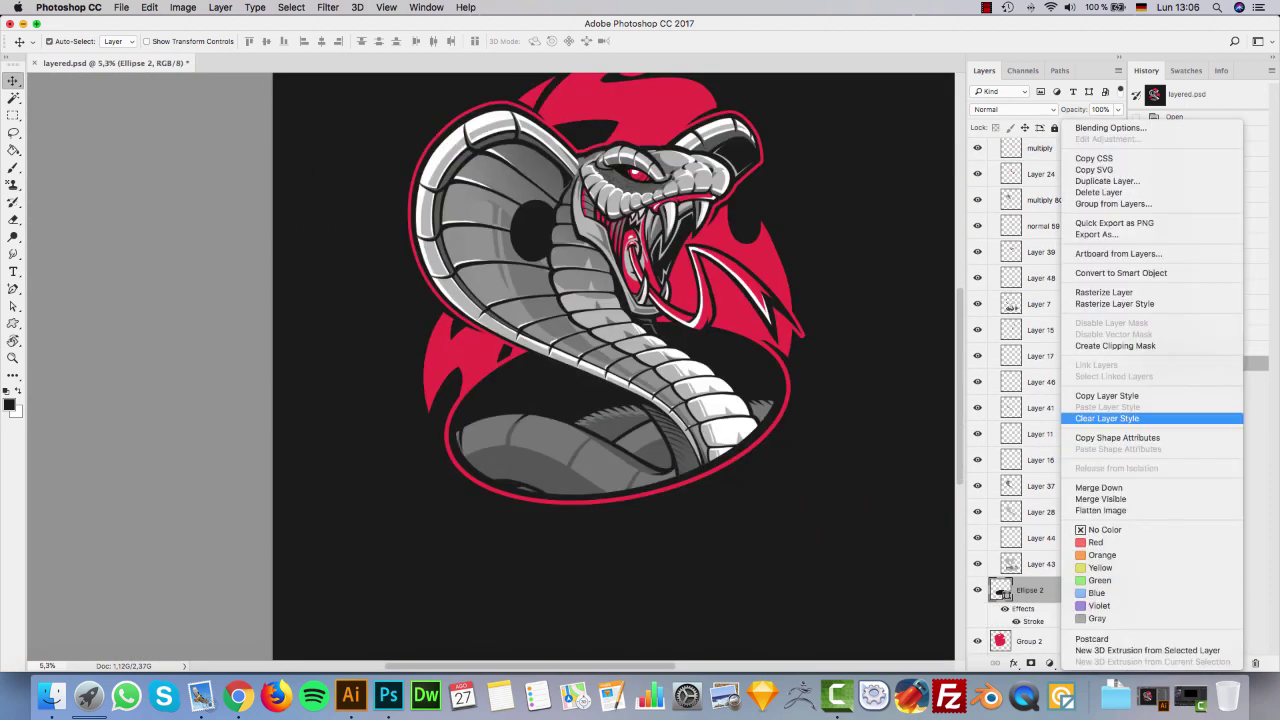
pyautogui.click(1110, 418)
# Unlock Group 2 and delete the dark background Layer 1.
pyautogui.click(1066, 616)
pyautogui.click(1060, 642)
pyautogui.press('Delete')
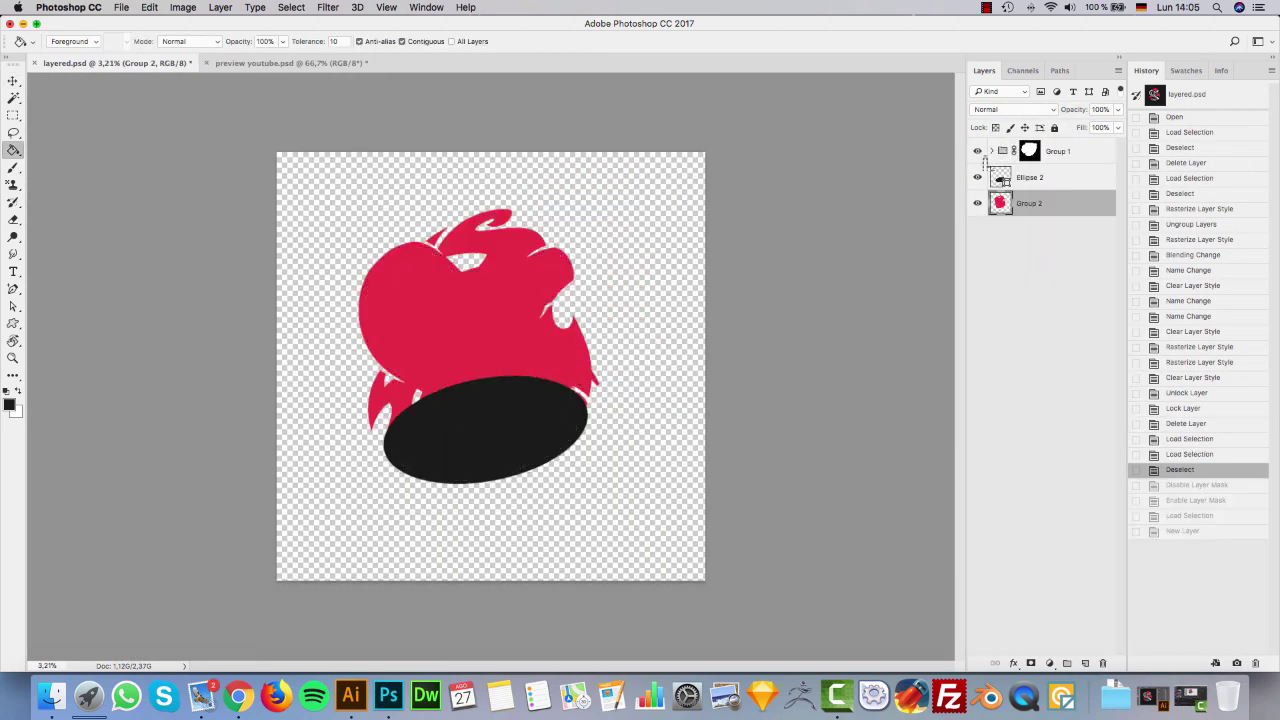
# Disable Group 1's layer mask, load the mask as a selection, fill it with near-black on a new layer, and deselect.
pyautogui.keyDown('shift'); pyautogui.click(1029, 151); pyautogui.keyUp('shift')
pyautogui.keyDown('ctrl'); pyautogui.click(1029, 151); pyautogui.keyUp('ctrl')
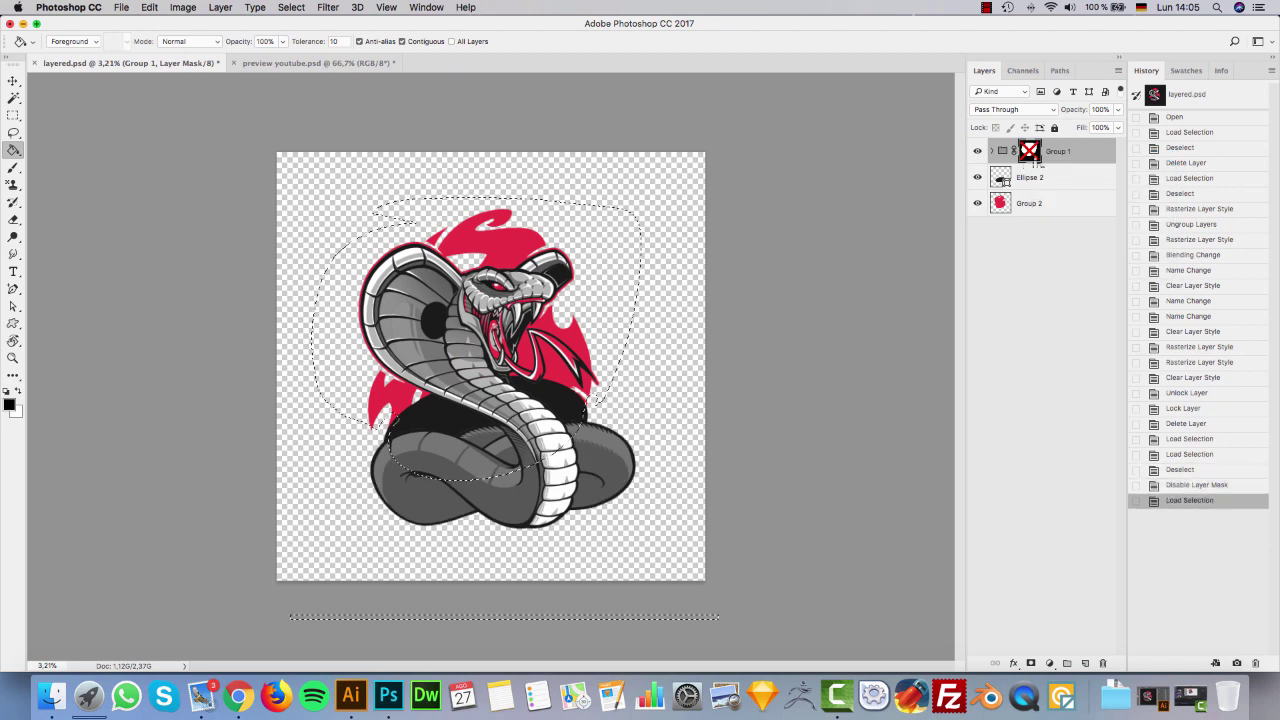
pyautogui.press('super+shift+alt+n')
pyautogui.click(549, 364)
pyautogui.press('super+d')
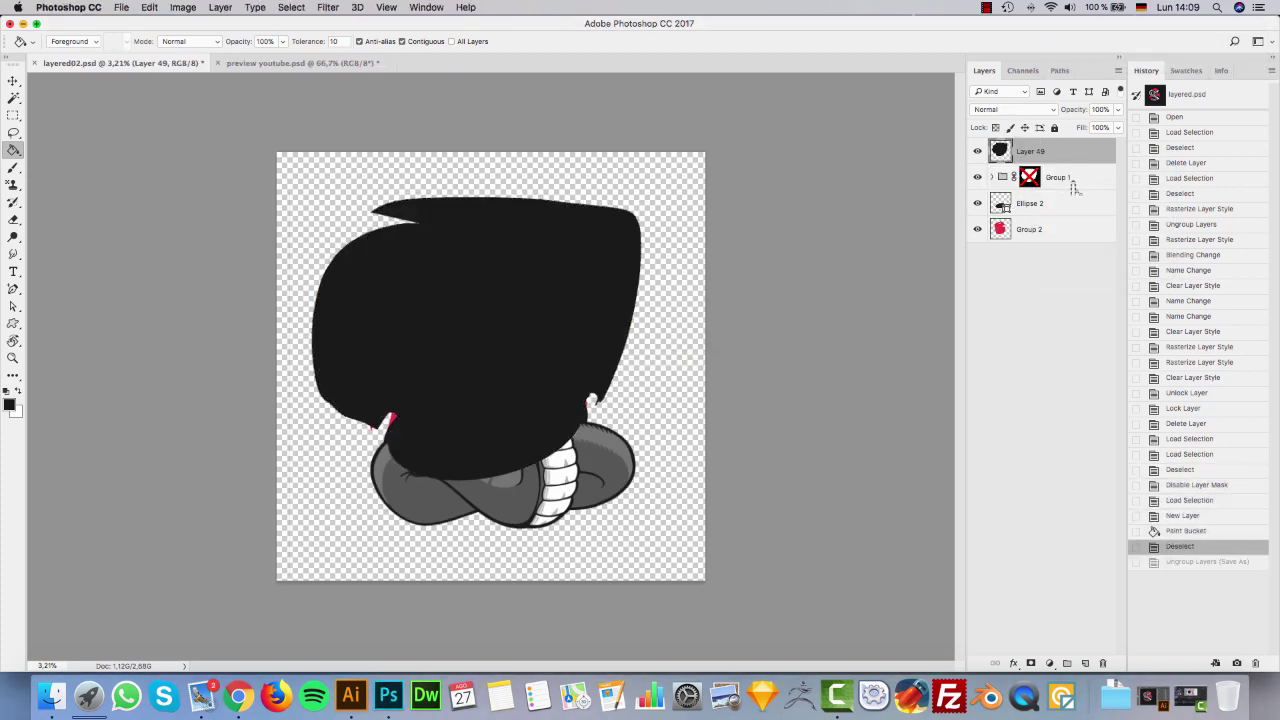
# Ungroup Group 1 into its separate layers and toggle the top layer's visibility off and on.
pyautogui.rightClick(1072, 188)
pyautogui.click(1120, 246)
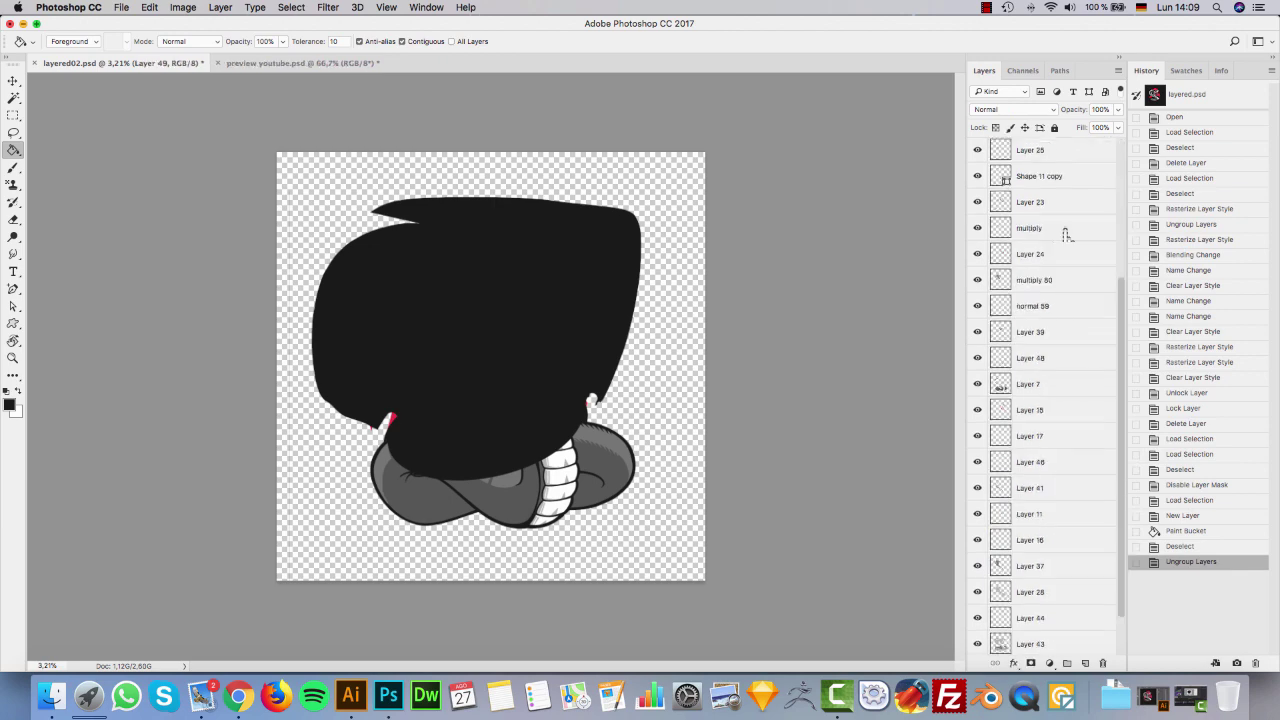
pyautogui.click(977, 151)
pyautogui.click(977, 151)
# Save the document as layered02.psd.
pyautogui.press('super+shift+s')
pyautogui.press('Return')
pyautogui.press('Return')
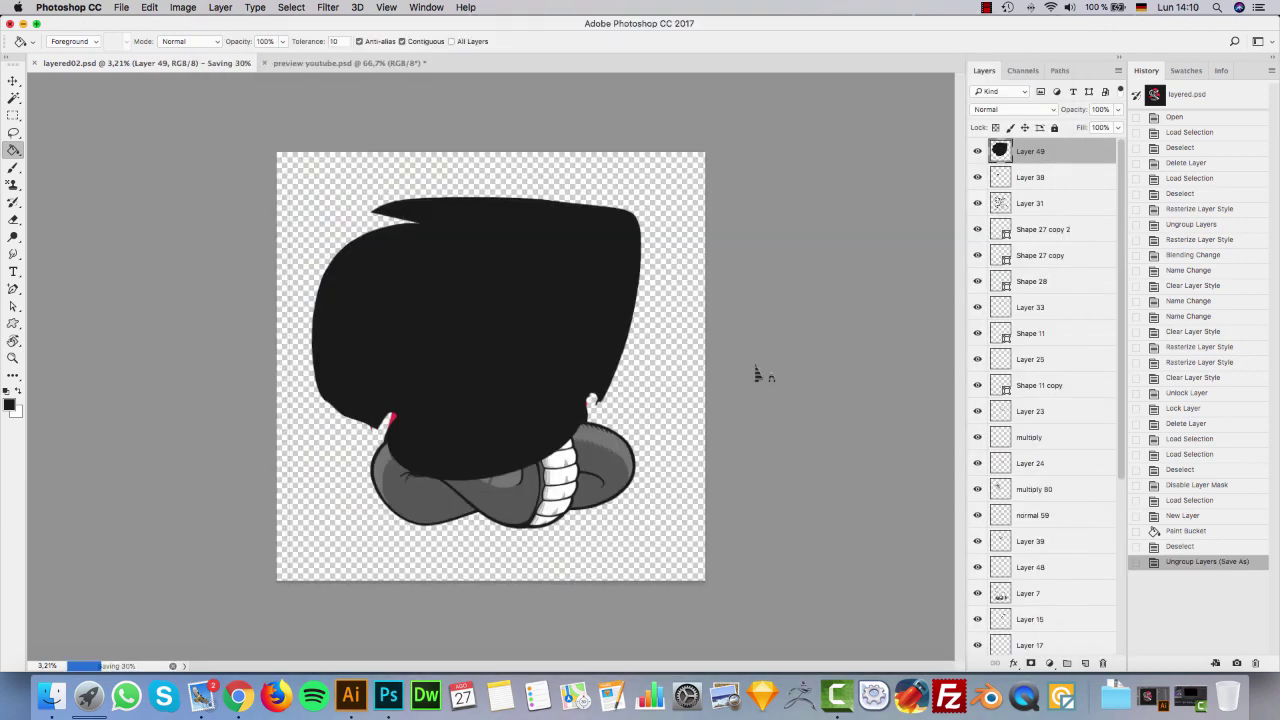
# Switch to Illustrator and close layered.psd without saving its changes.
pyautogui.click(351, 695)
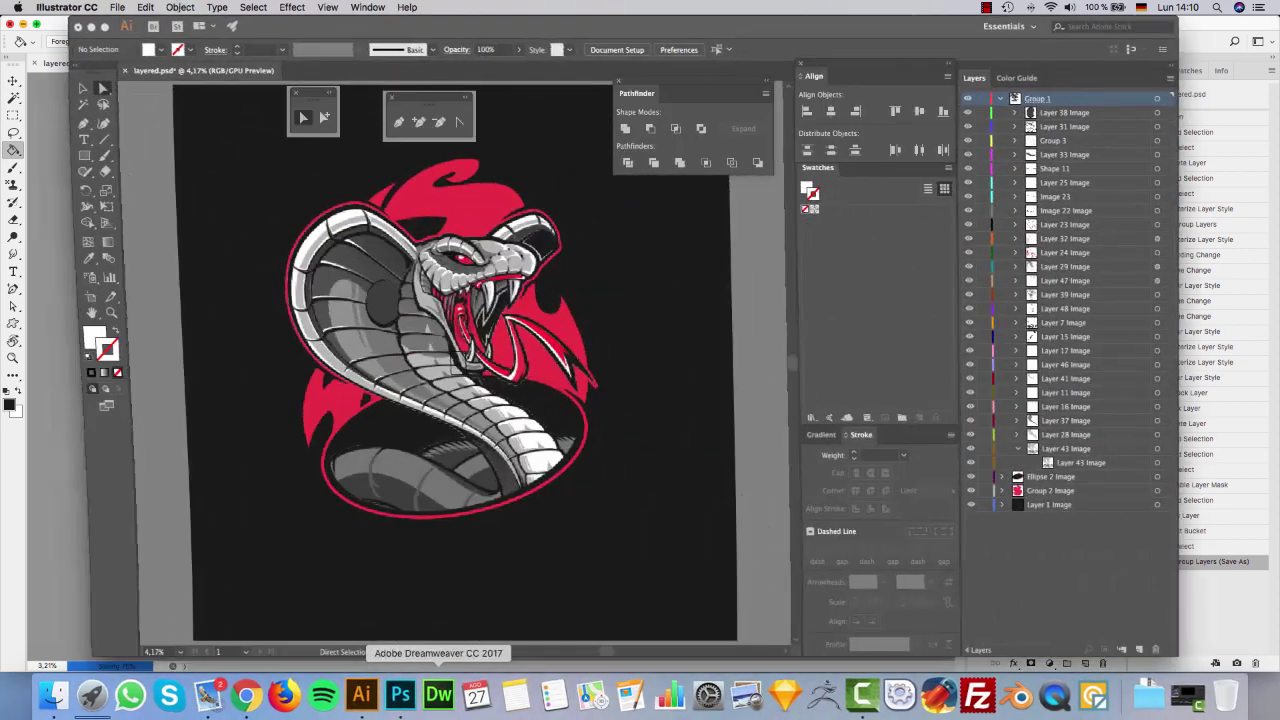
pyautogui.press('super+w')
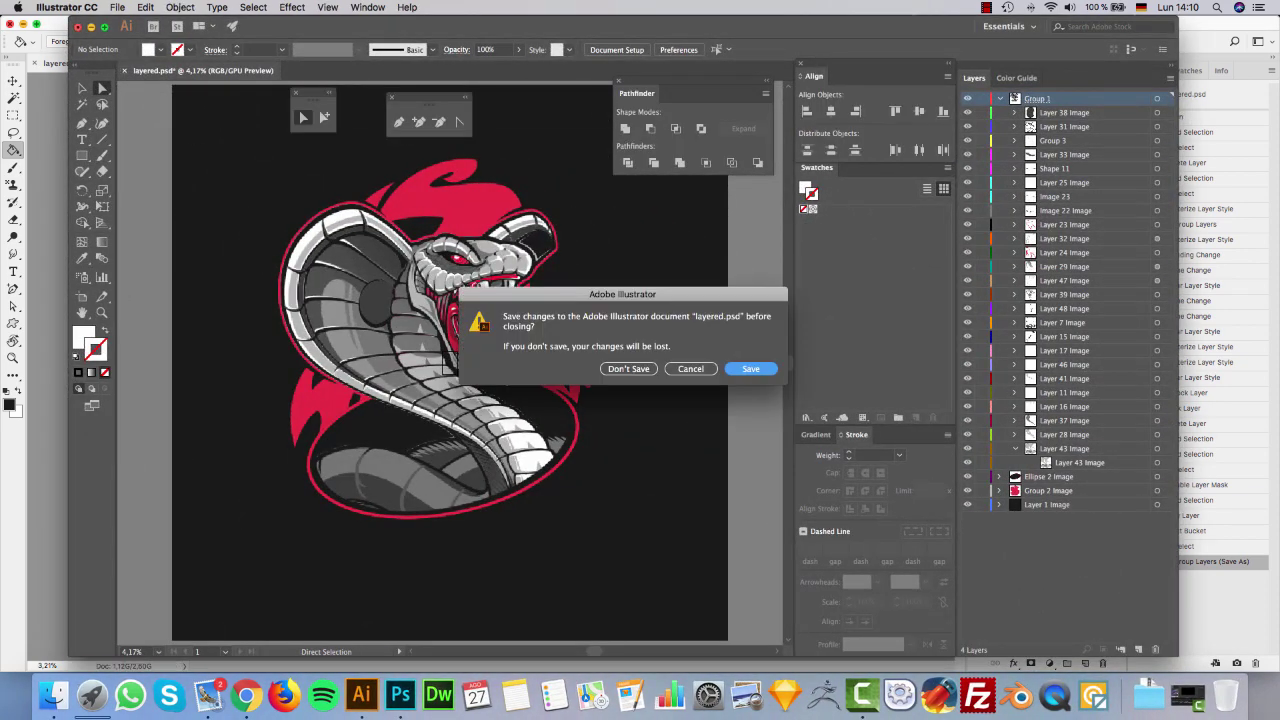
pyautogui.click(628, 369)
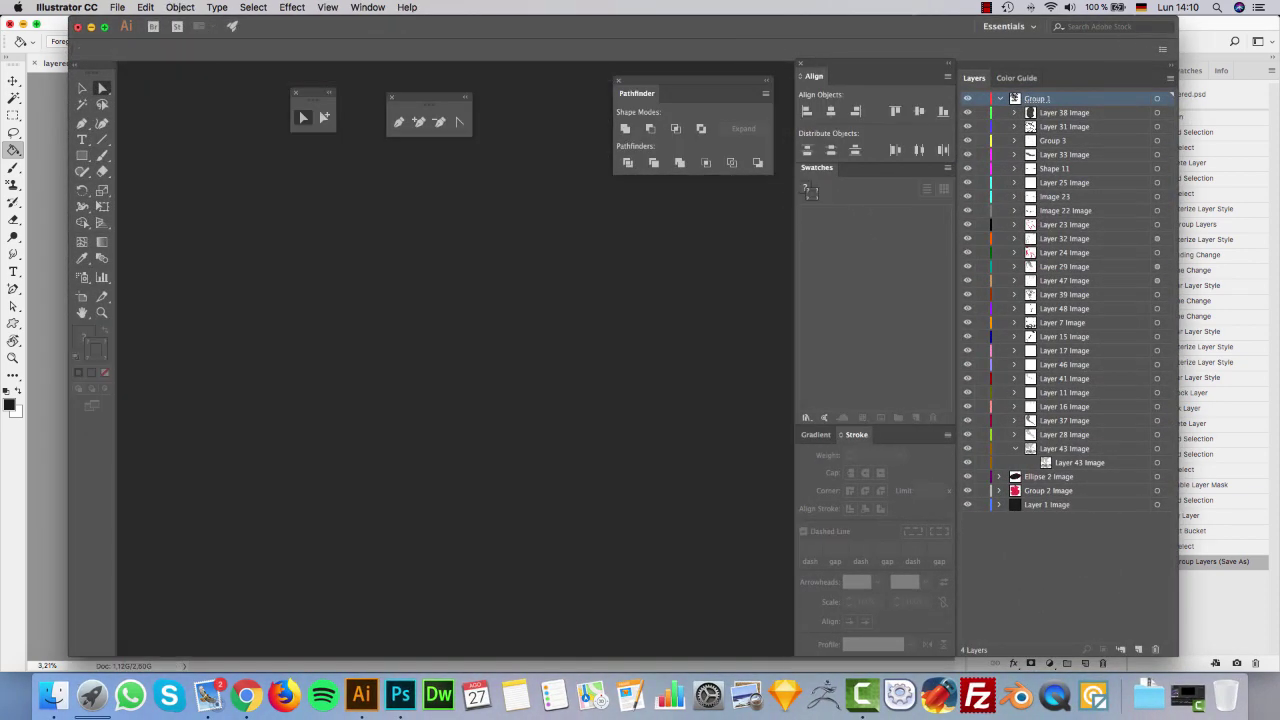
# Open layered02.psd from the Escritorio folder with its layers converted to objects and hidden layers imported.
pyautogui.press('super+o')
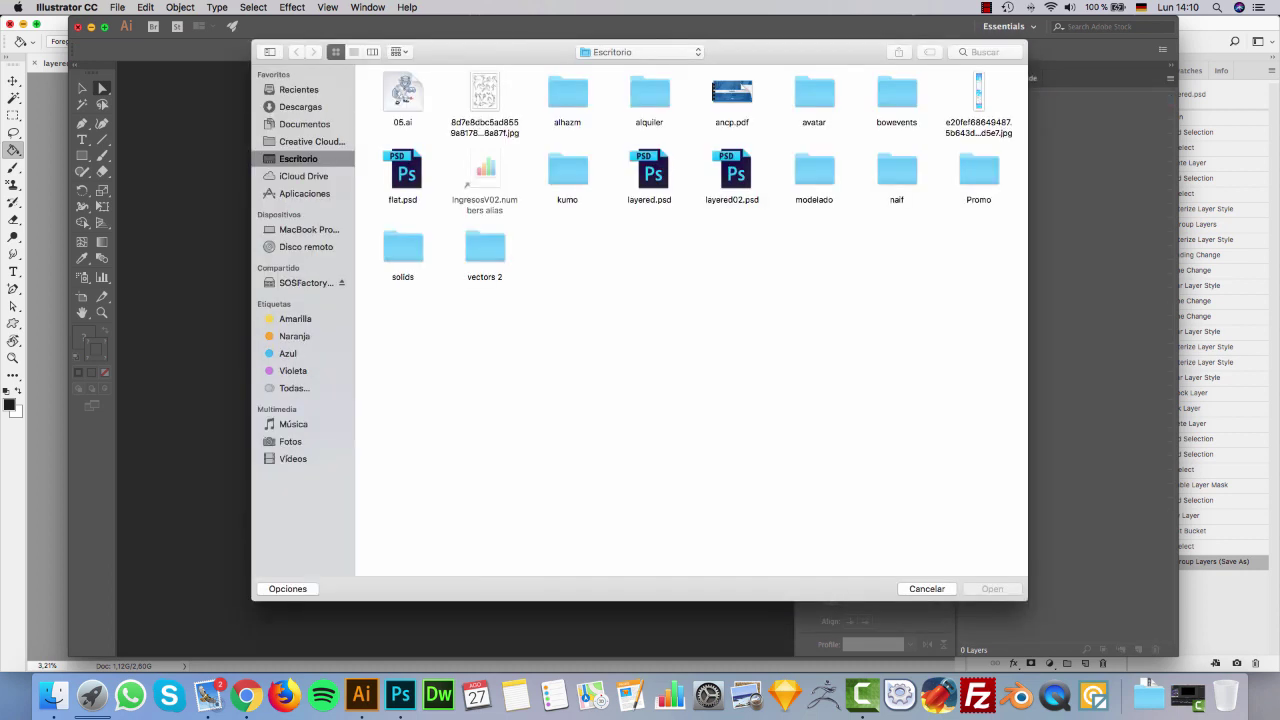
pyautogui.doubleClick(732, 171)
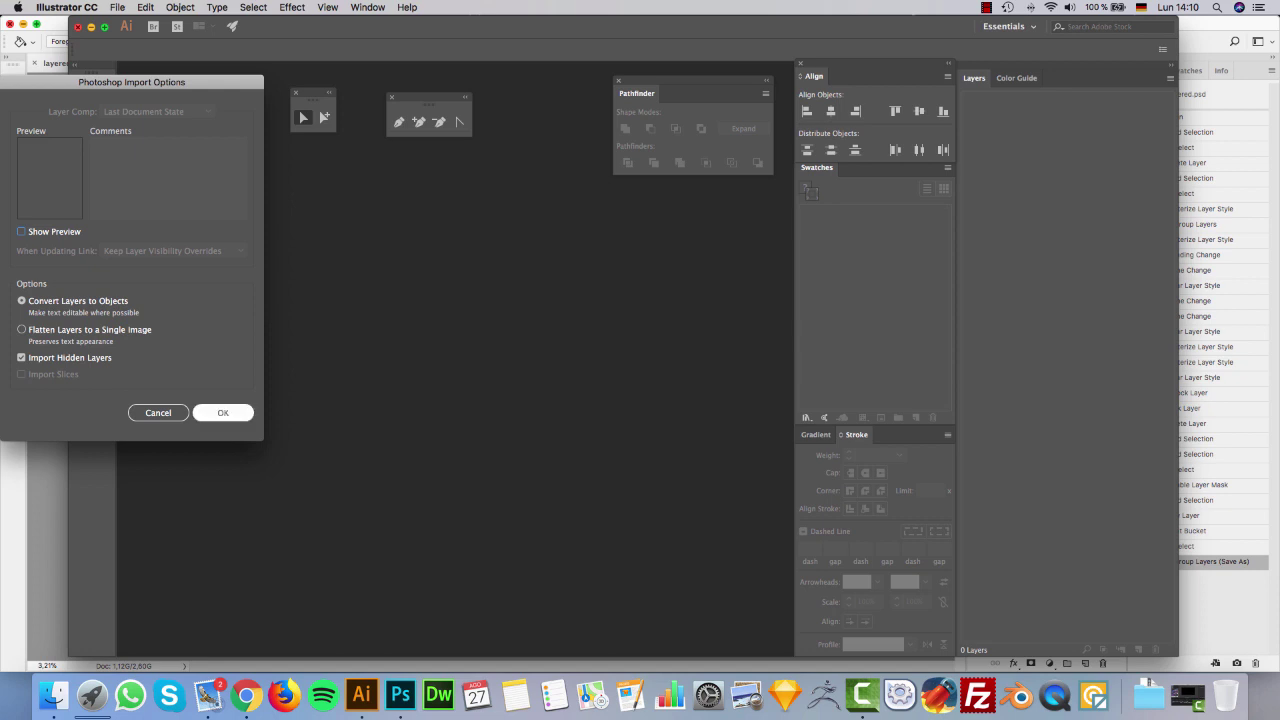
pyautogui.press('Return')
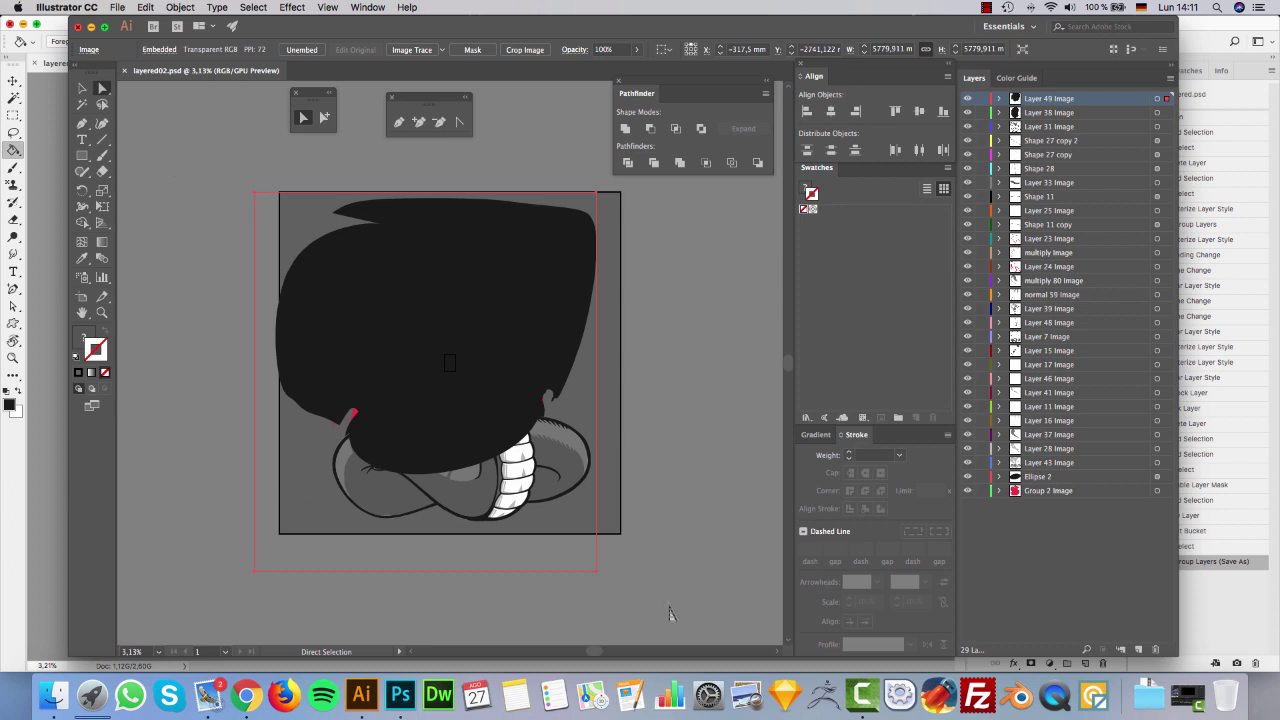
# Gather all artwork in Layer 49 Image by cutting it, deleting every other layer, and pasting it back in.
pyautogui.press('super+a')
pyautogui.press('v')
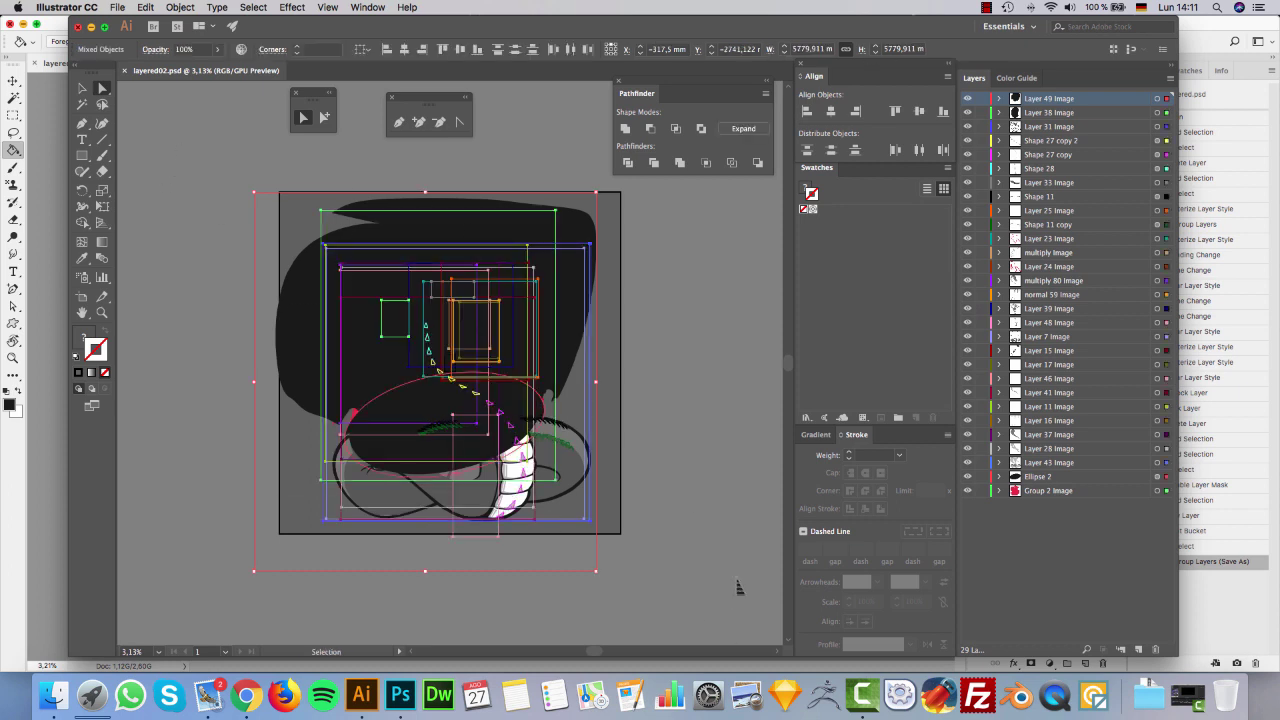
pyautogui.press('Delete')
pyautogui.press('a')
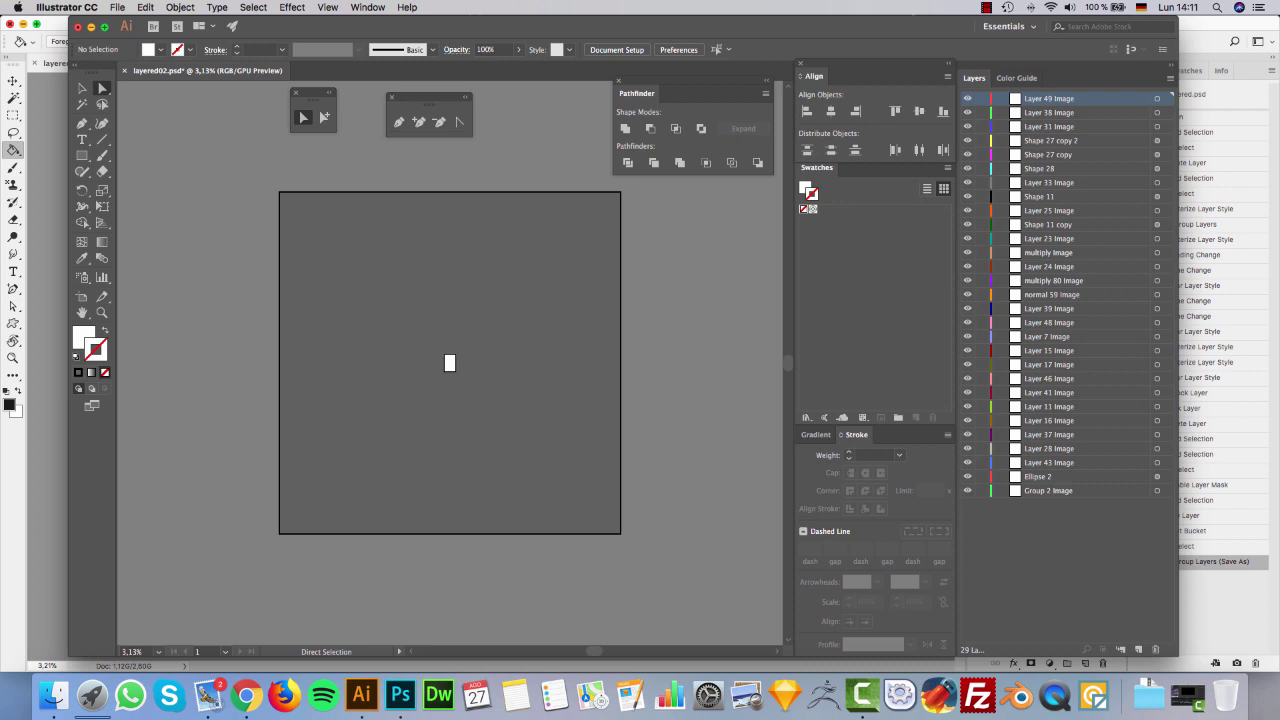
pyautogui.click(1049, 113)
pyautogui.keyDown('shift'); pyautogui.click(1049, 491); pyautogui.keyUp('shift')
pyautogui.click(1155, 650)
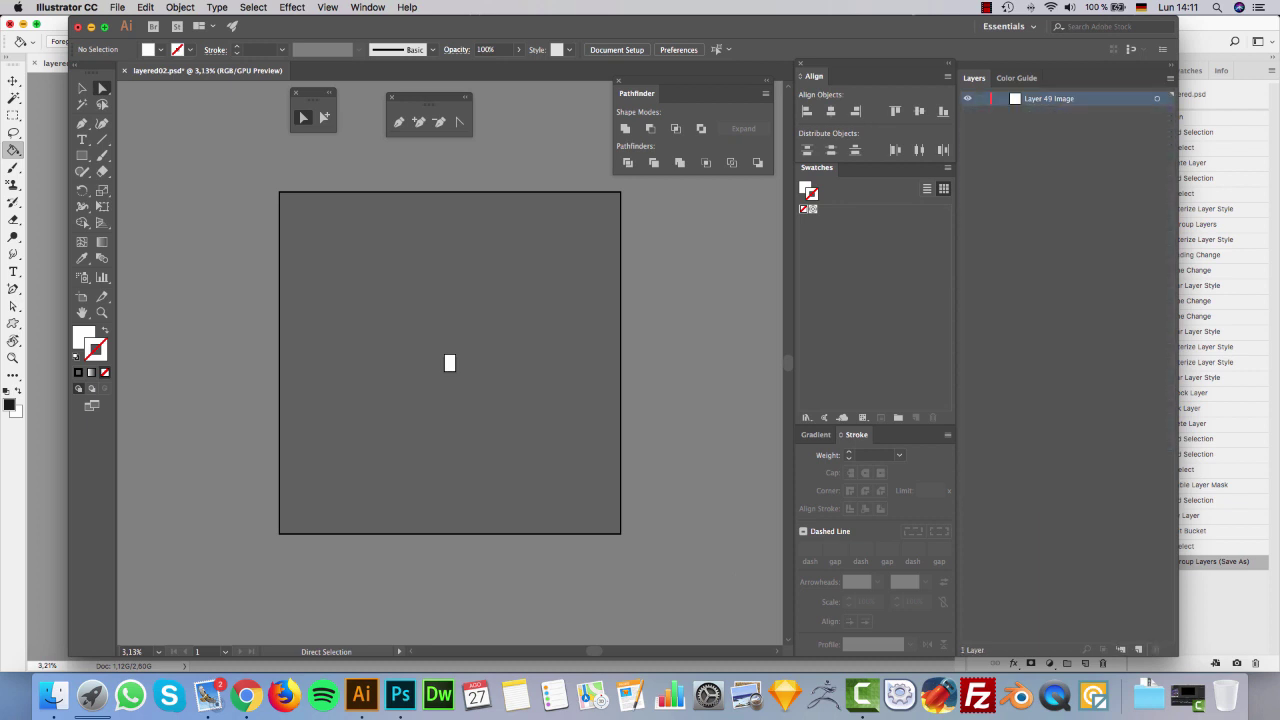
pyautogui.hotkey('ctrl', 'v')
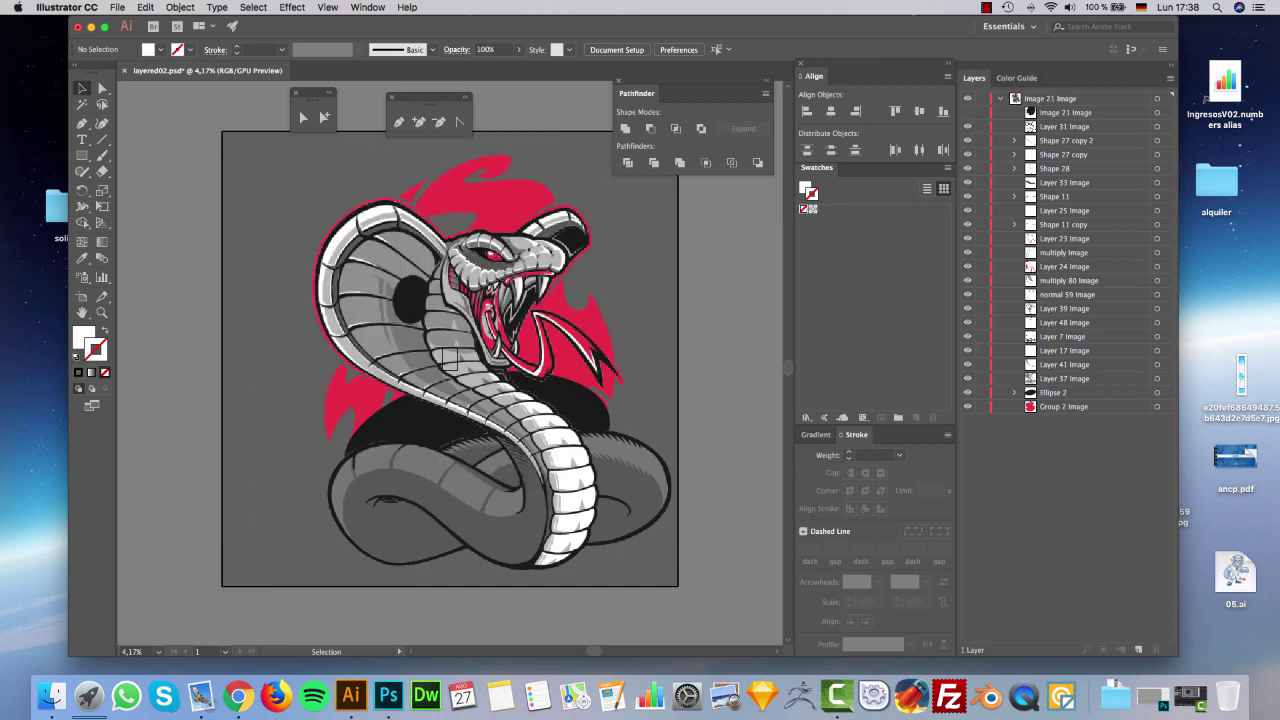
# Hide every object in the layer except the red silhouette Group 2 Image, and select that image.
pyautogui.click(1065, 127)
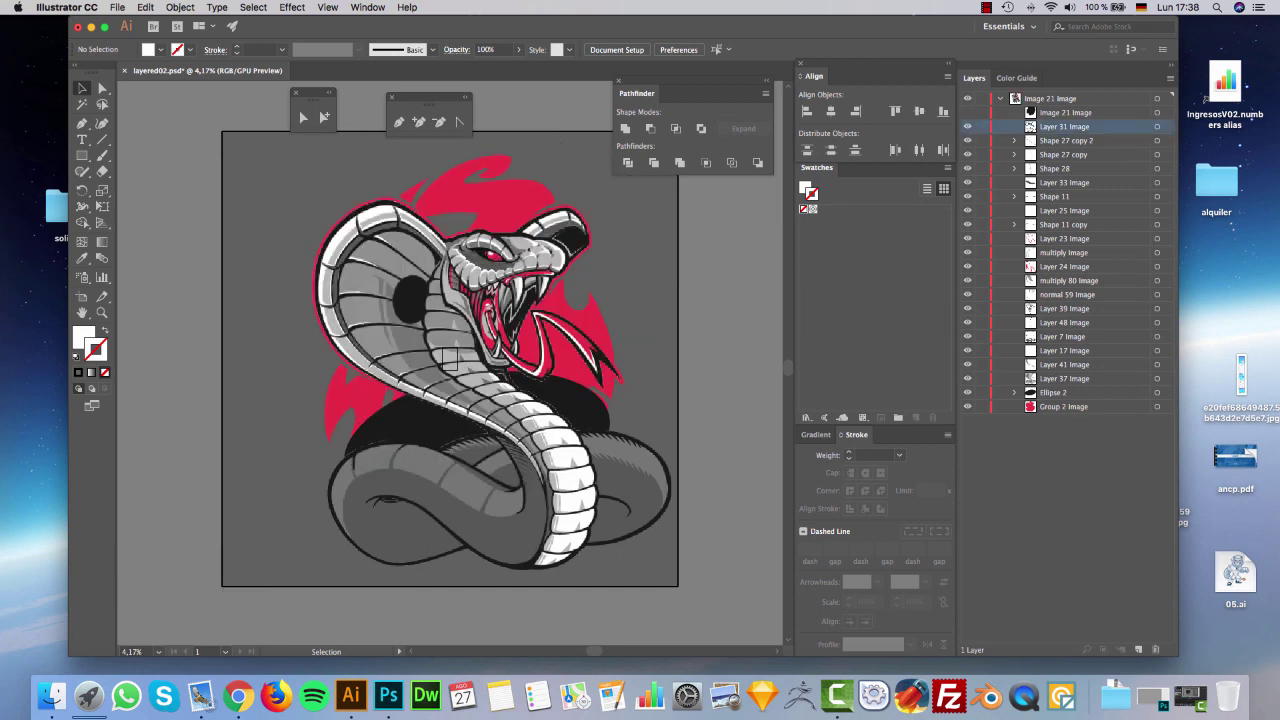
pyautogui.moveTo(967, 134); pyautogui.dragTo(977, 404)
pyautogui.click(1065, 407)
pyautogui.click(1065, 450)
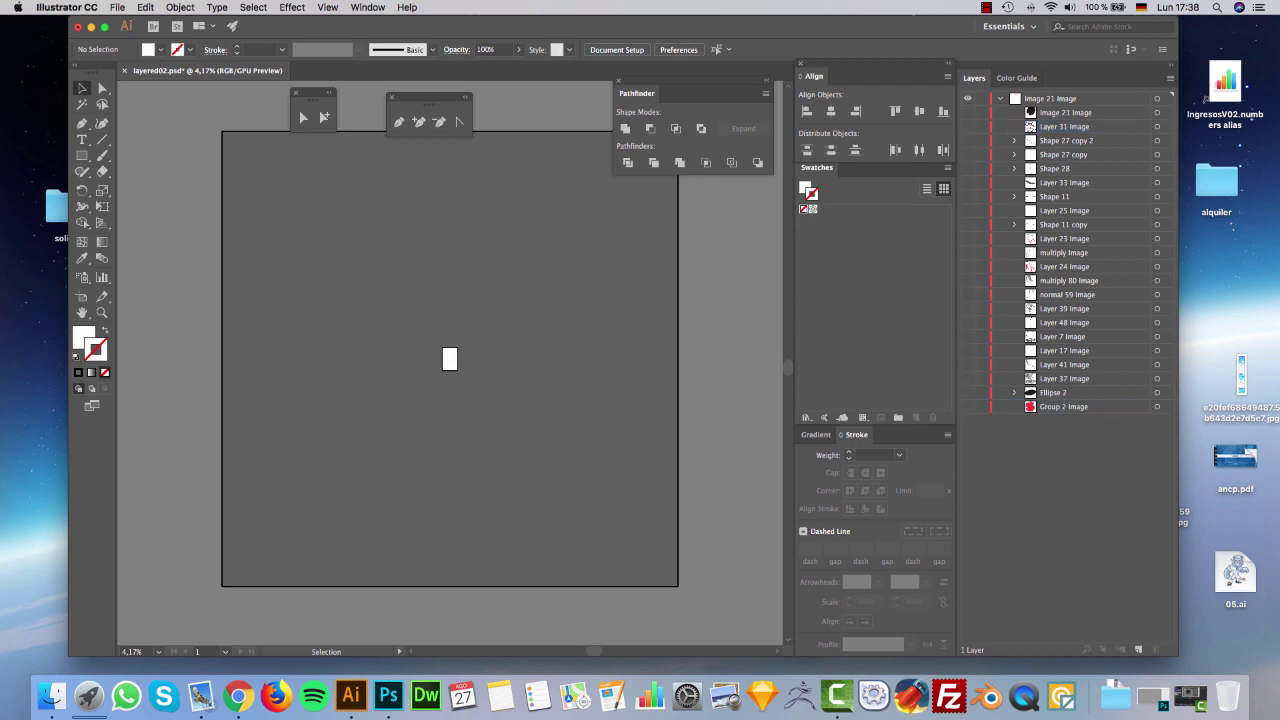
pyautogui.click(967, 406)
pyautogui.click(1157, 406)
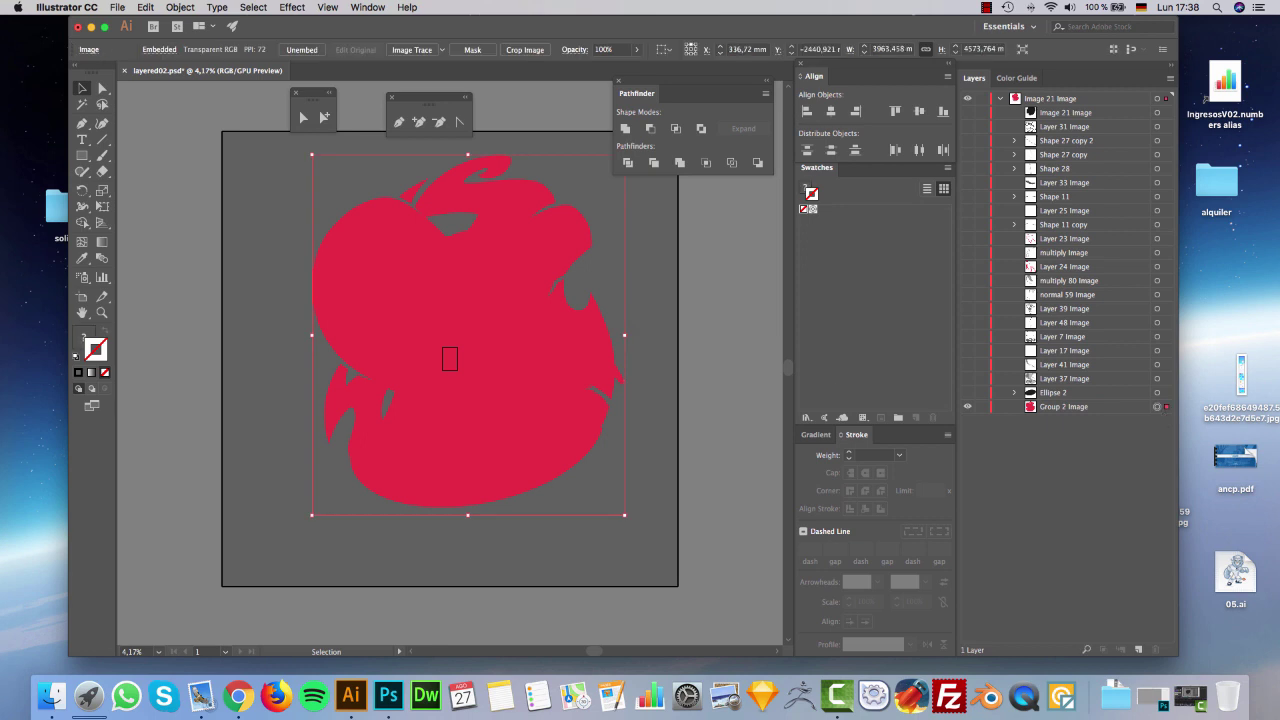
# Image-trace the red silhouette in Color mode with a Limited palette of 30 colors and Ignore White enabled, and expand the tracing.
pyautogui.click(367, 7)
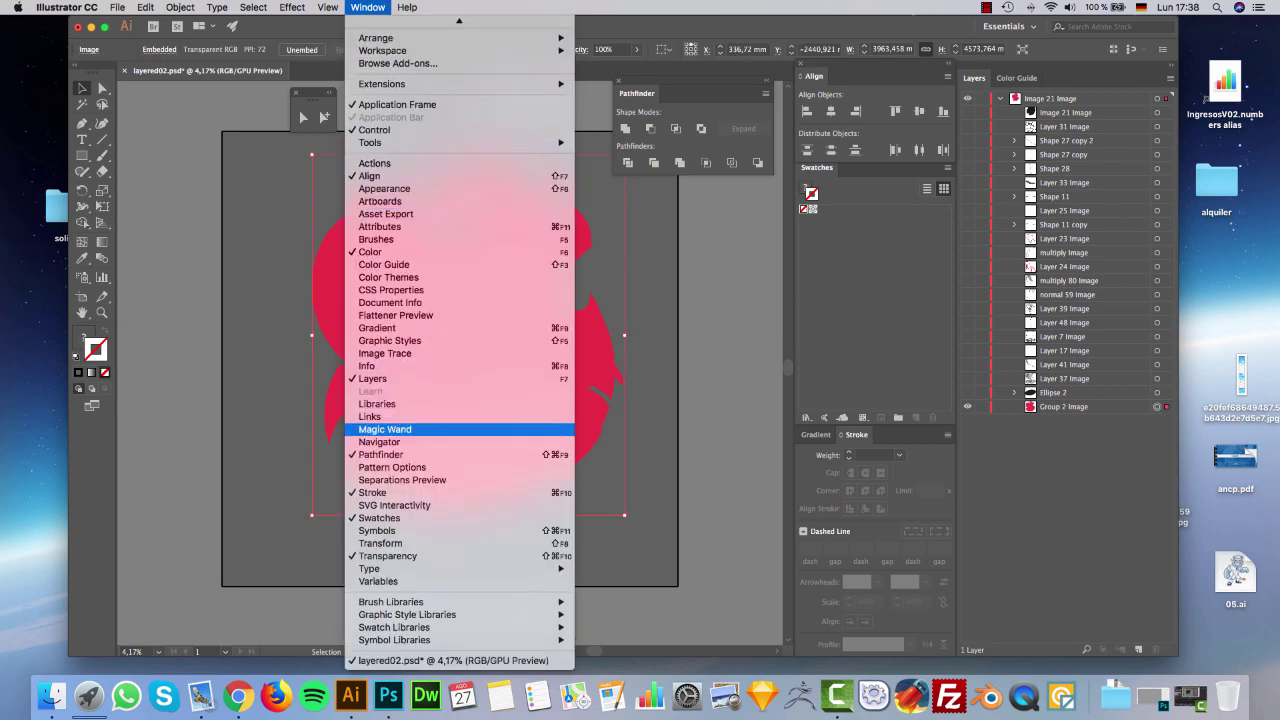
pyautogui.click(450, 353)
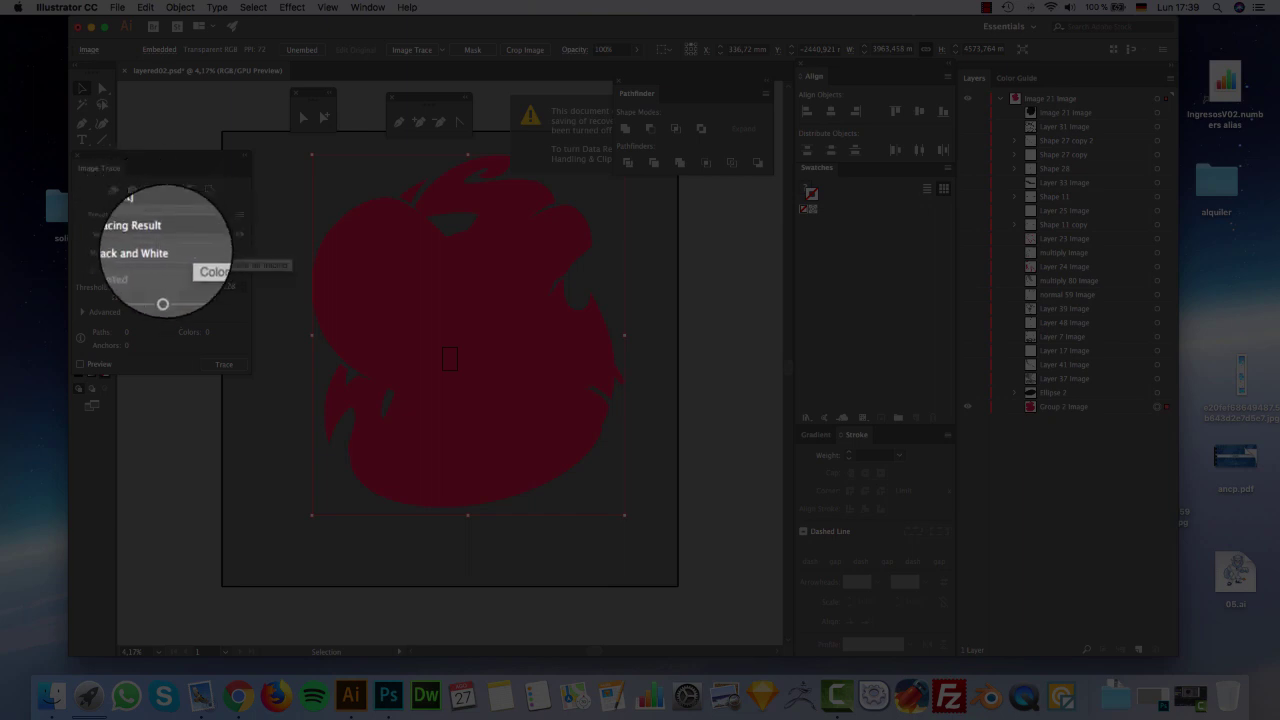
pyautogui.click(188, 252)
pyautogui.click(135, 266)
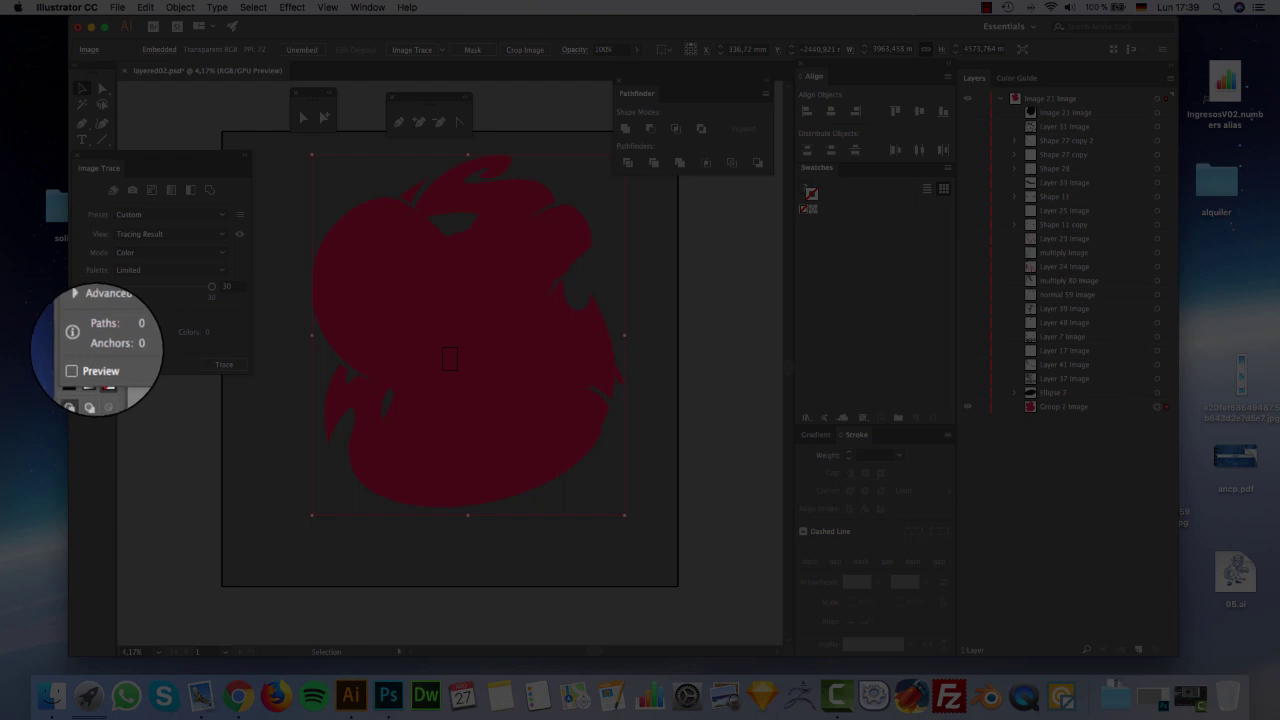
pyautogui.click(82, 312)
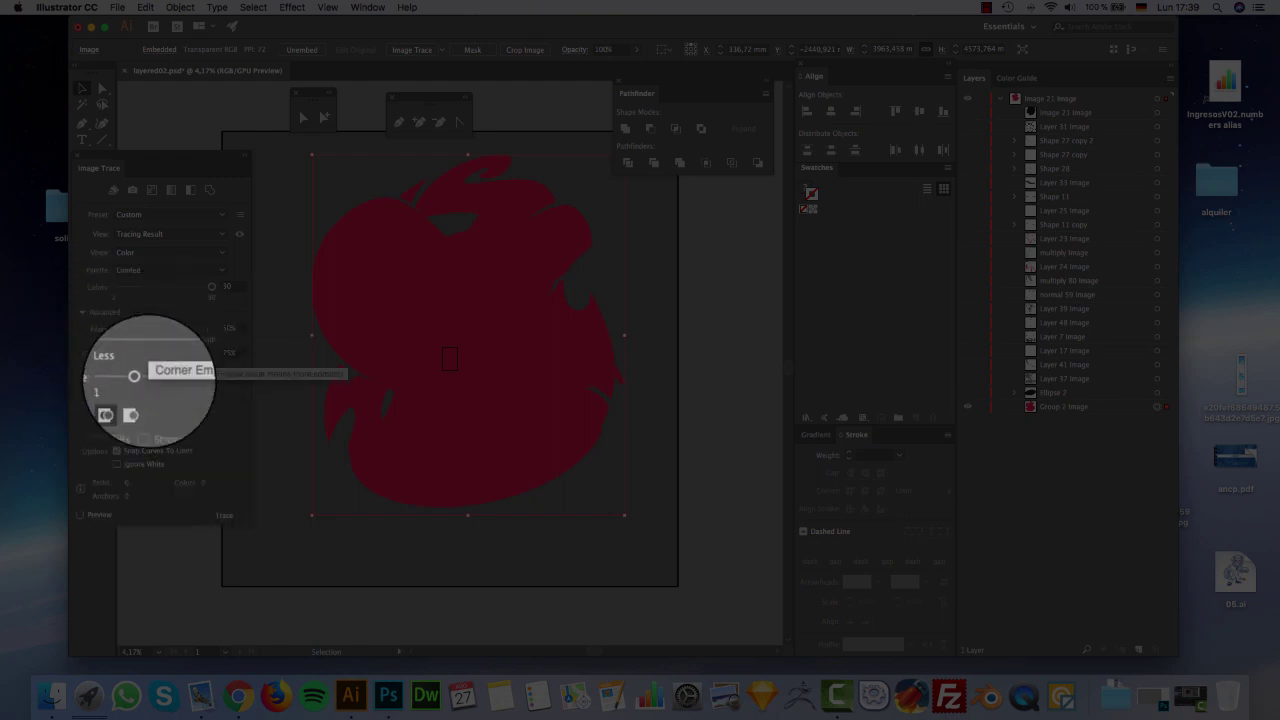
pyautogui.click(117, 464)
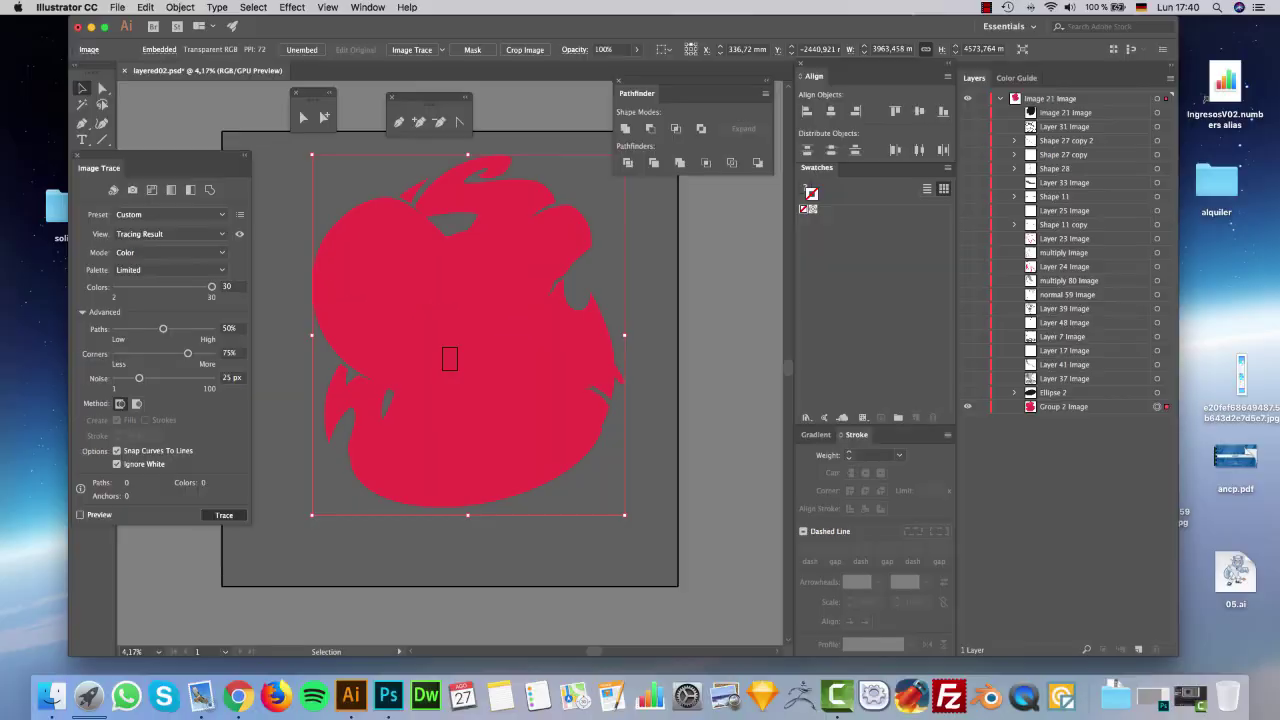
pyautogui.click(224, 515)
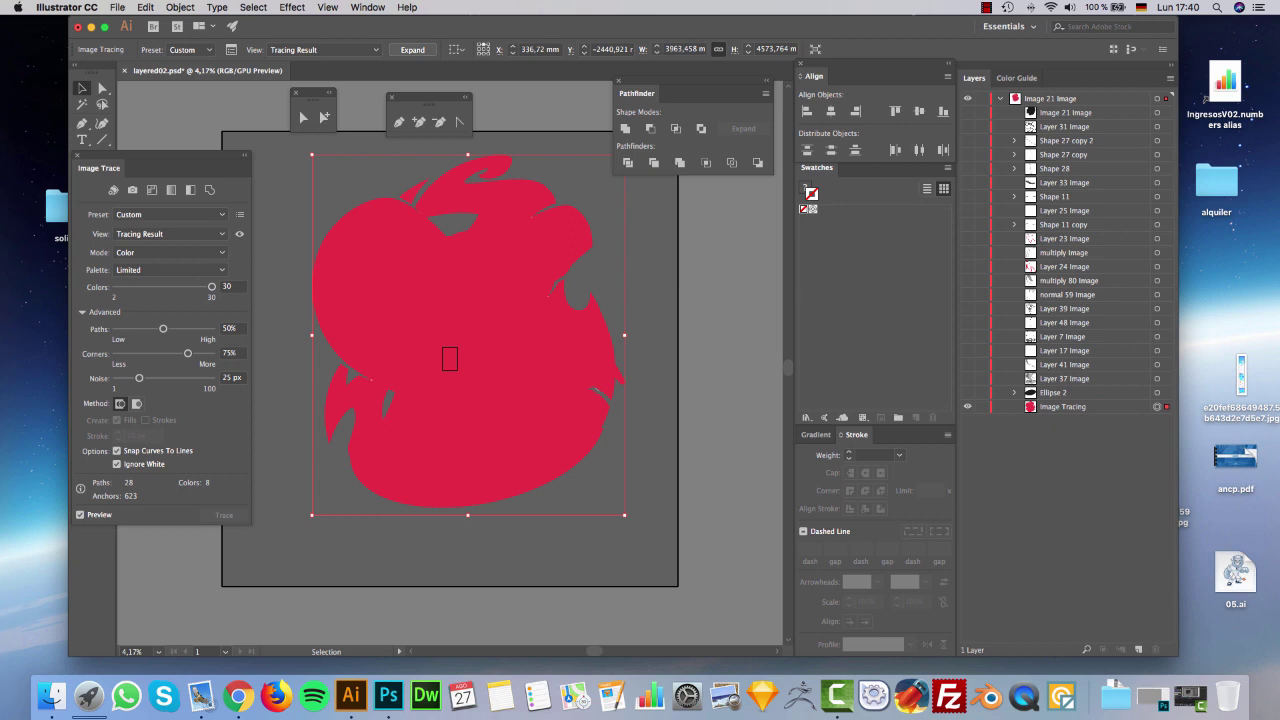
pyautogui.click(412, 50)
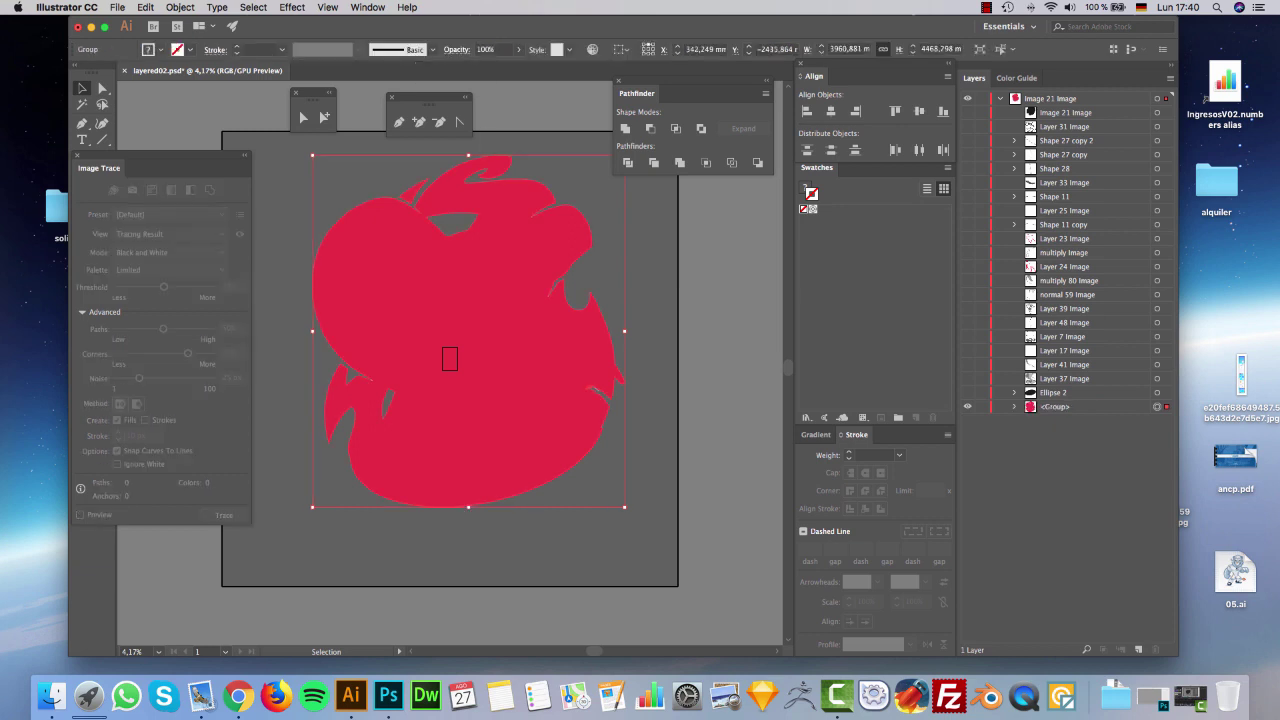
# Delete all stray paths from the expanded silhouette group, keeping only the compound path, and toggle that path's visibility to check it.
pyautogui.click(1014, 407)
pyautogui.scroll(-5, 1166, 480)
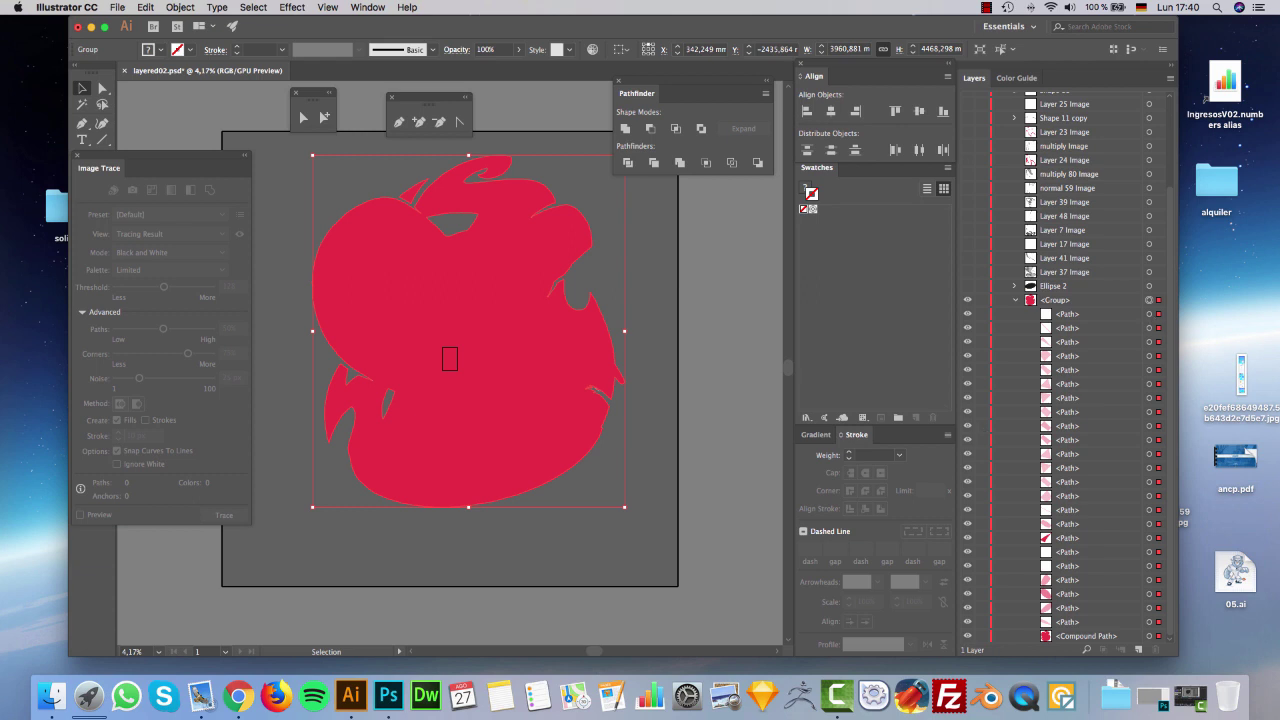
pyautogui.click(1067, 314)
pyautogui.keyDown('shift'); pyautogui.click(1067, 622); pyautogui.keyUp('shift')
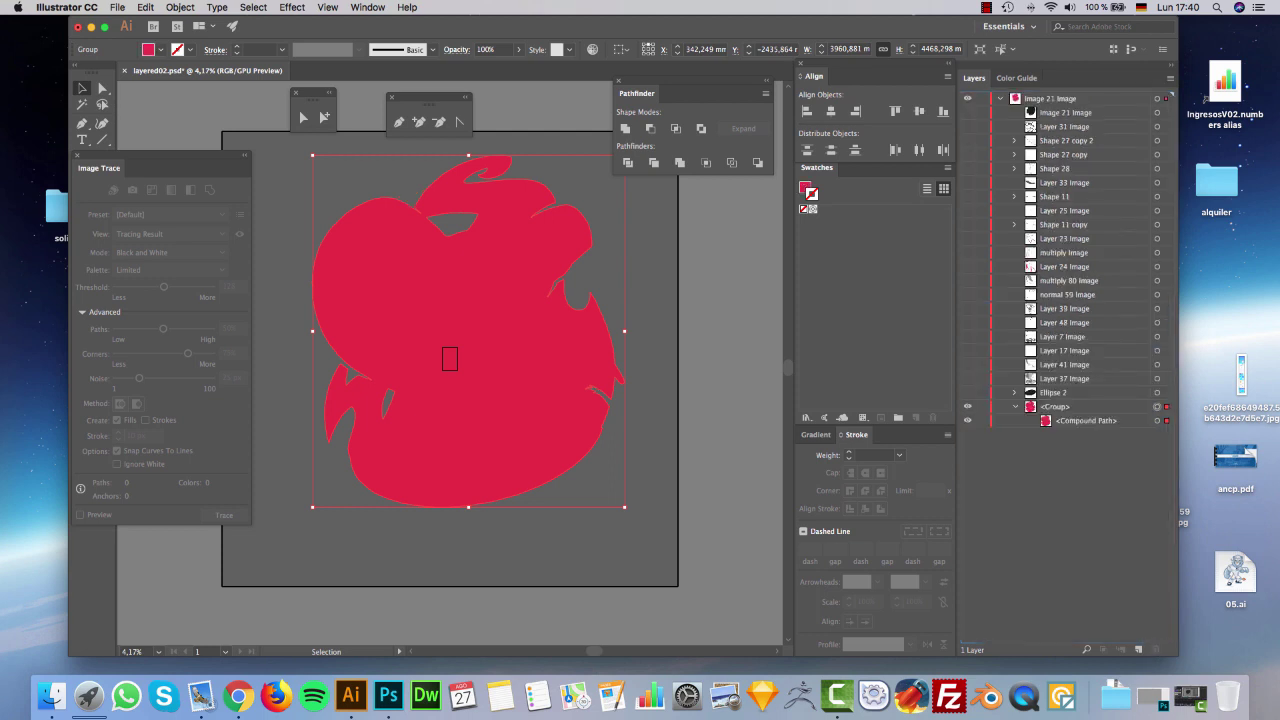
pyautogui.click(967, 421)
pyautogui.click(967, 421)
pyautogui.click(967, 421)
pyautogui.click(967, 421)
# Move the red compound path and the Ellipse 2 path out of their groups directly into the layer, with the ellipse shown.
pyautogui.moveTo(1085, 421); pyautogui.dragTo(1074, 386)
pyautogui.click(1014, 393)
pyautogui.click(1074, 392)
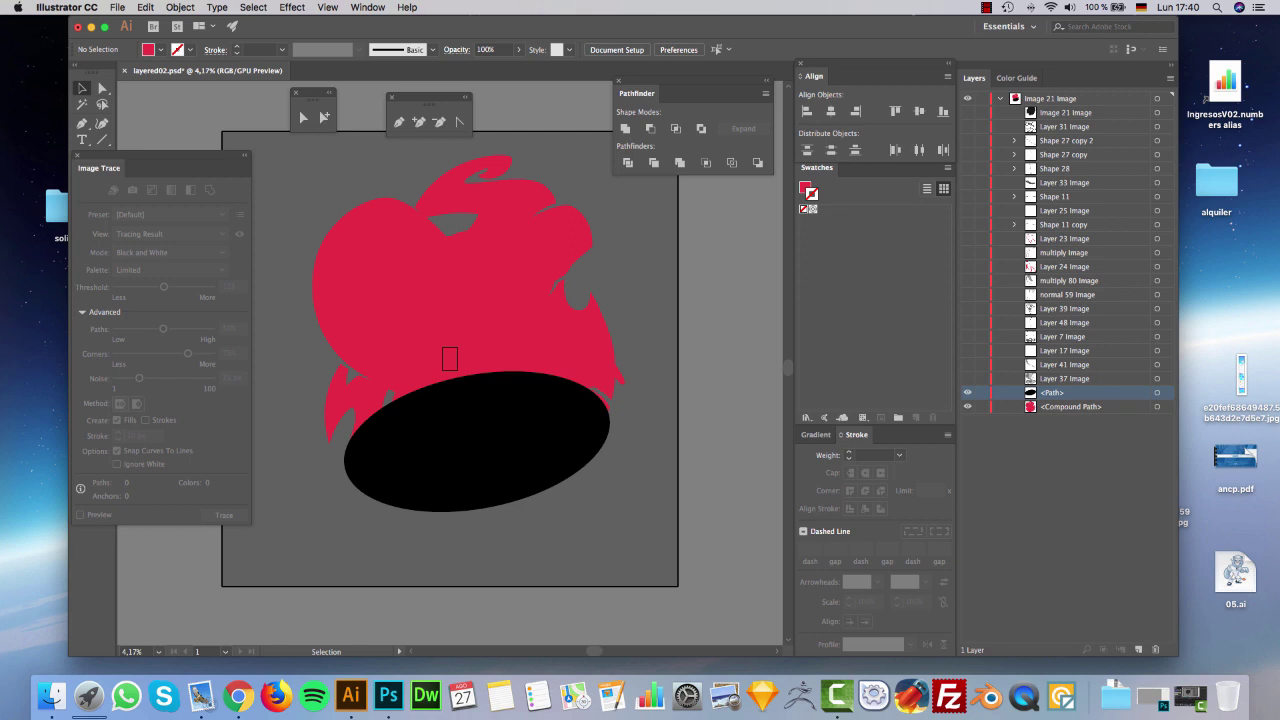
# Give the black ellipse a red 100 pt stroke aligned to the outside, and deselect it.
pyautogui.click(873, 455)
pyautogui.write('10')
pyautogui.press('Return')
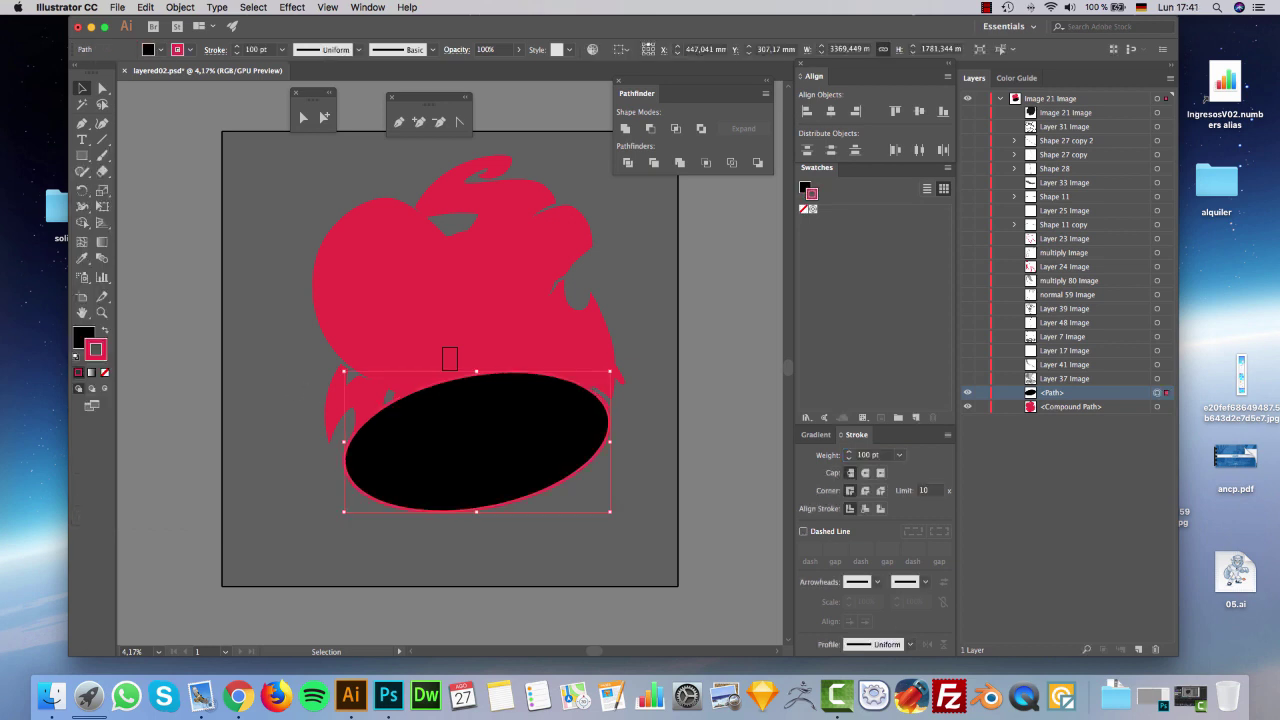
pyautogui.click(880, 509)
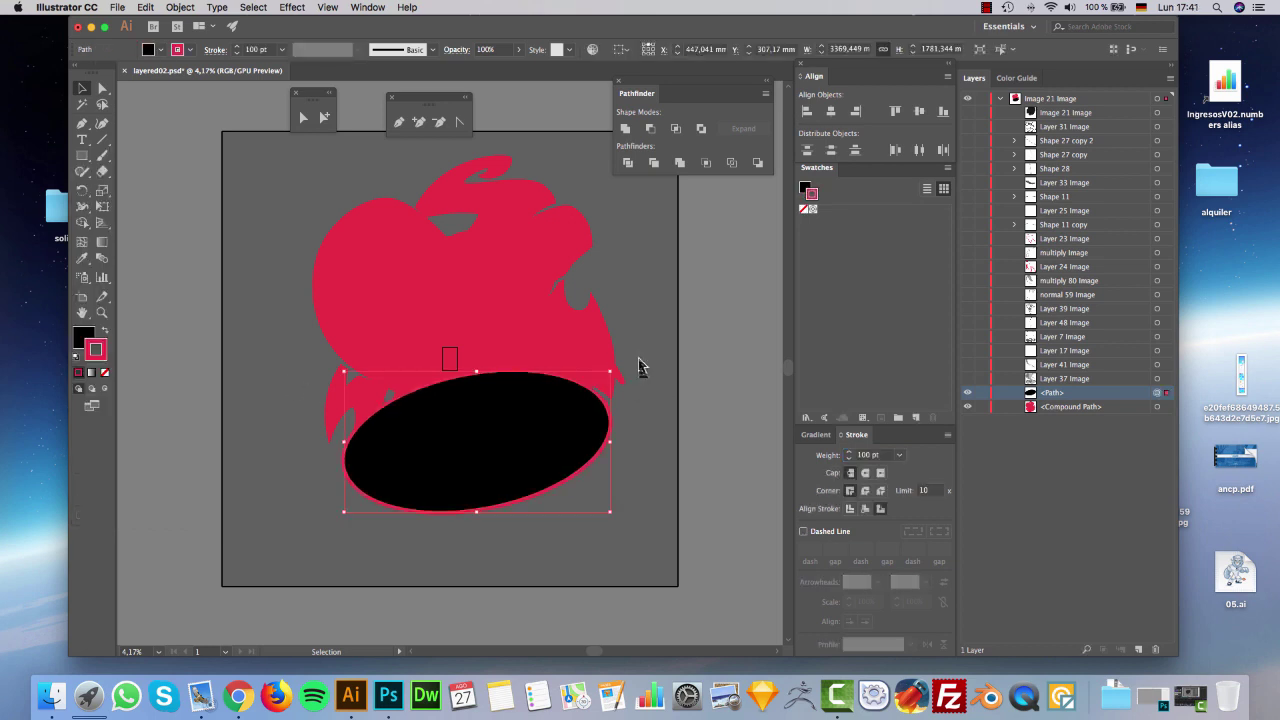
pyautogui.click(640, 357)
# Show the gray body image Layer 37 Image, trace it with the saved tracing preset, and expand the result.
pyautogui.click(967, 379)
pyautogui.click(1064, 378)
pyautogui.click(441, 49)
pyautogui.click(484, 258)
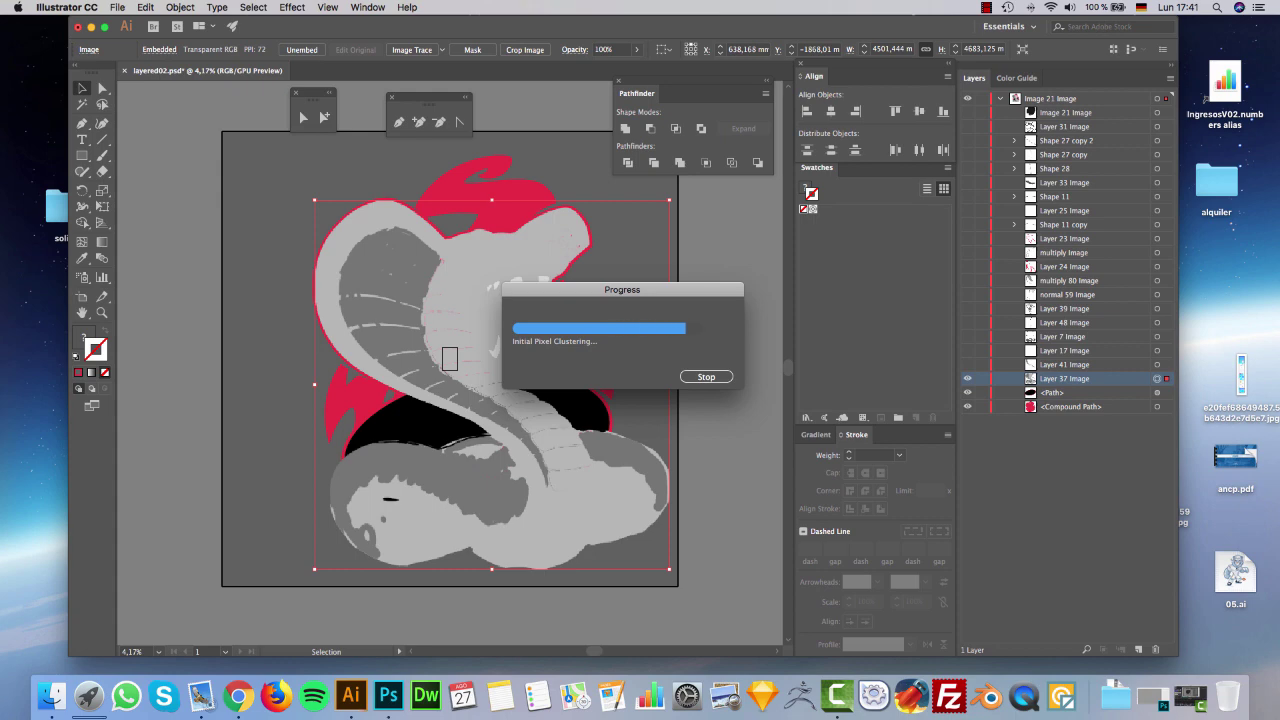
pyautogui.press('a')
pyautogui.click(449, 358)
# Show the hood shading image Layer 41 Image, trace it with the same saved preset, and expand it into paths.
pyautogui.click(1157, 365)
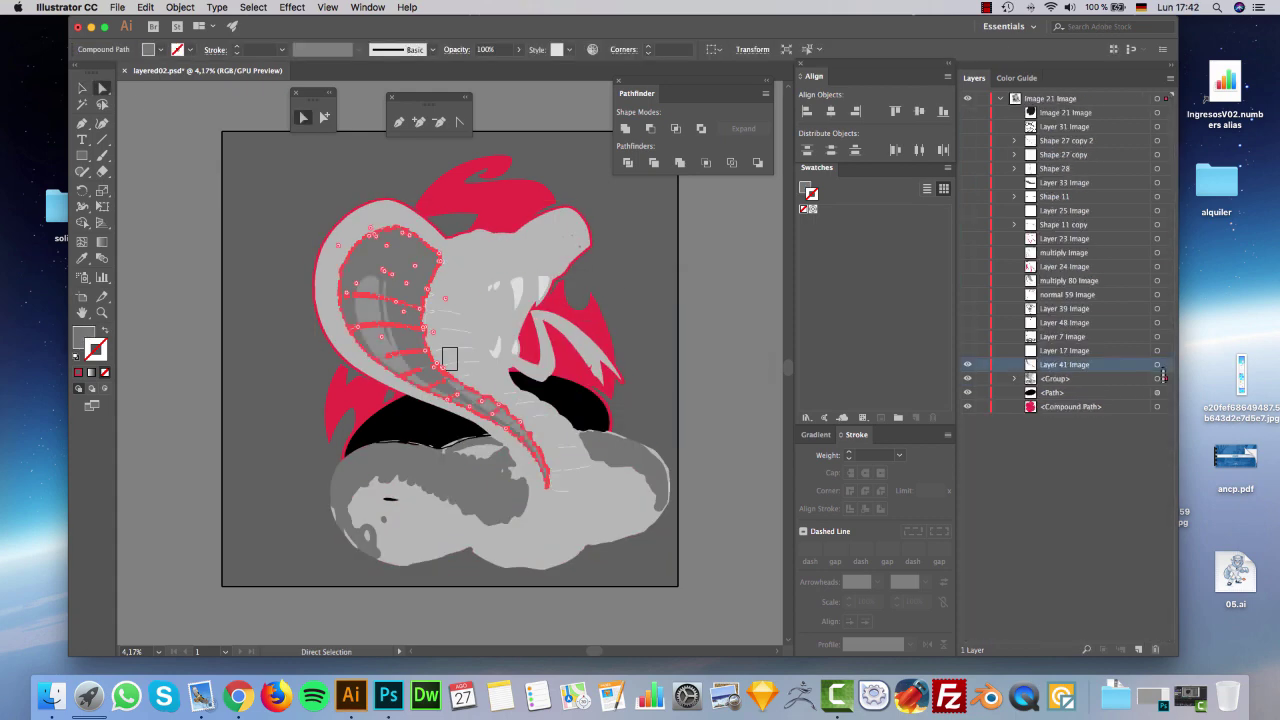
pyautogui.click(442, 50)
pyautogui.click(484, 258)
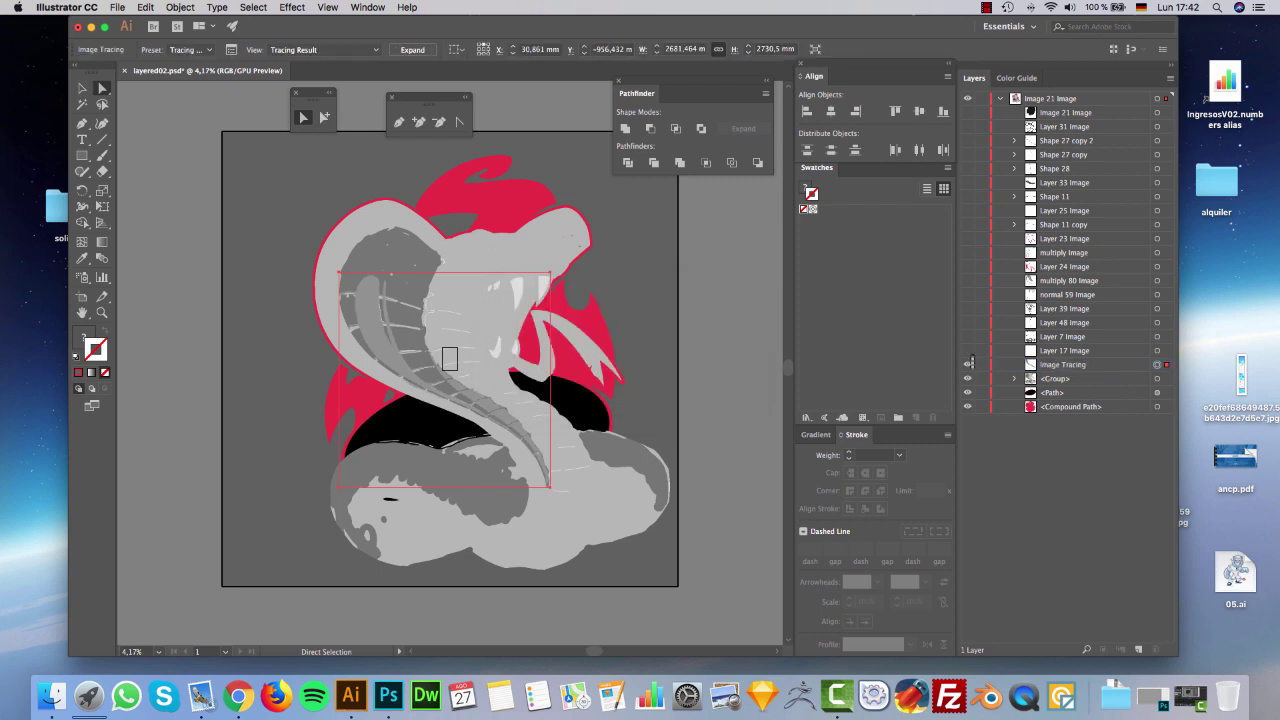
pyautogui.click(412, 49)
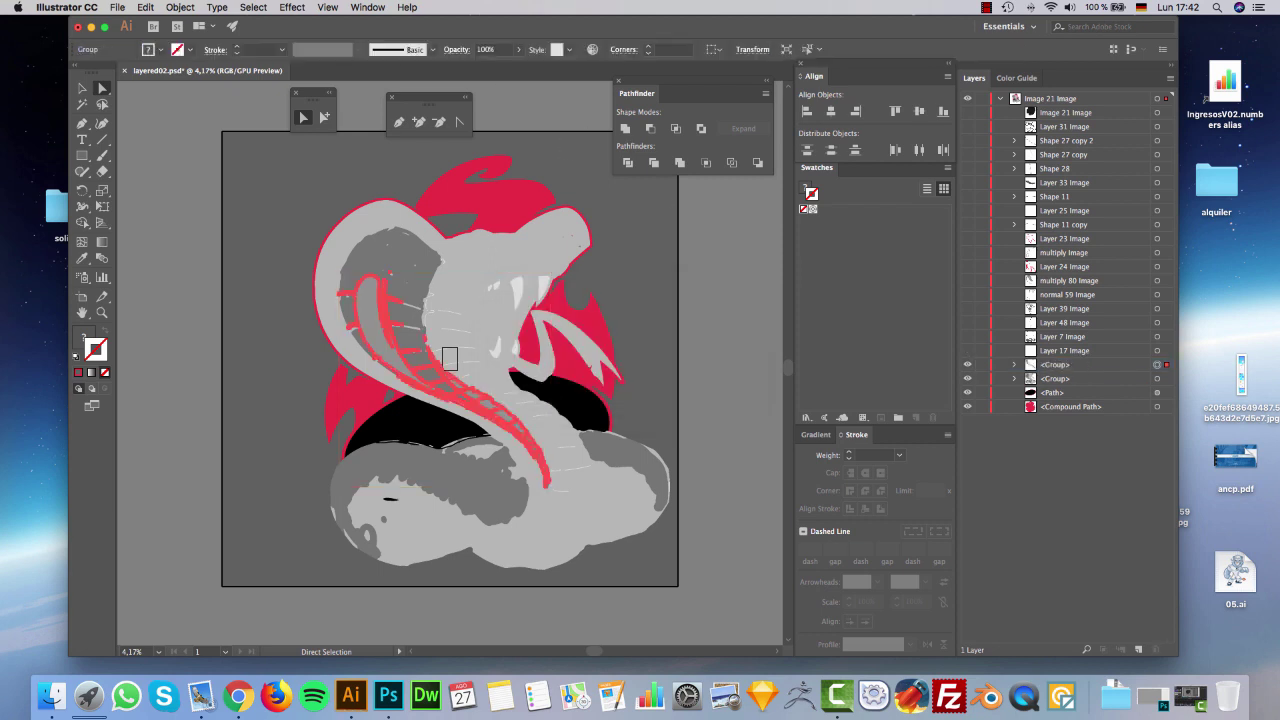
# Show the white highlights image Layer 17 Image and toggle its visibility to check what it contains.
pyautogui.click(967, 350)
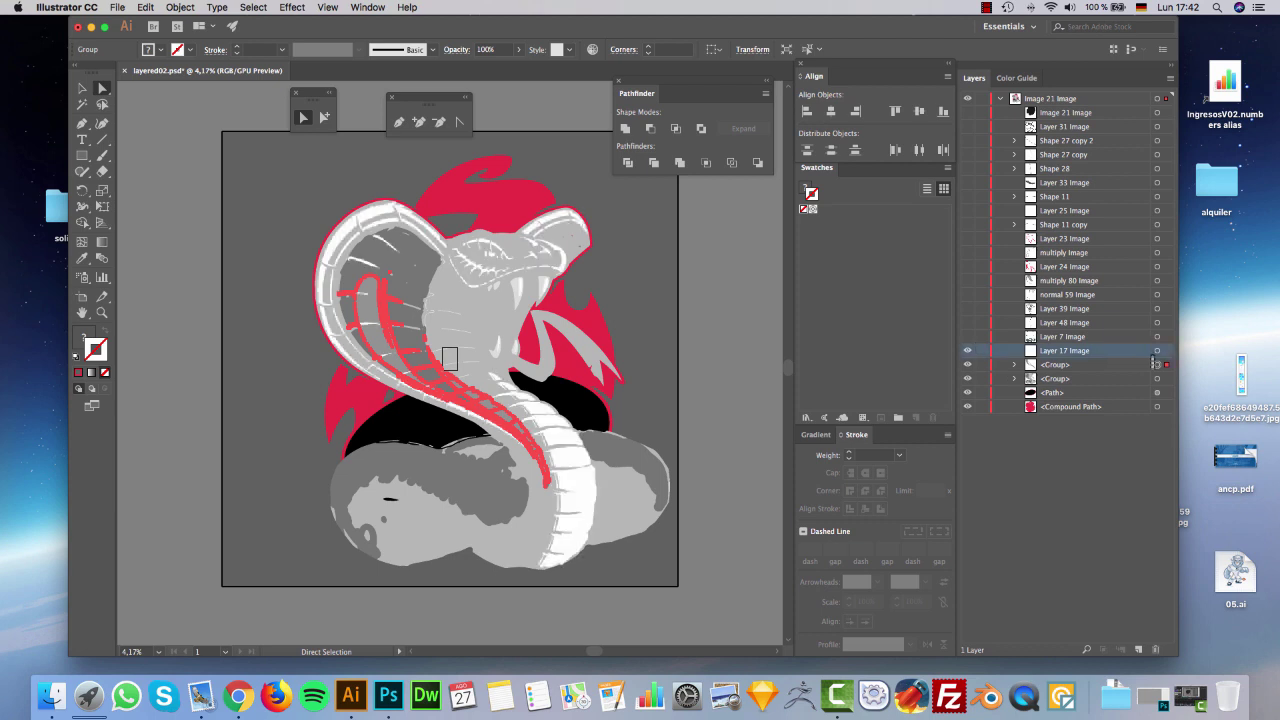
pyautogui.click(1157, 350)
pyautogui.click(967, 350)
pyautogui.click(967, 350)
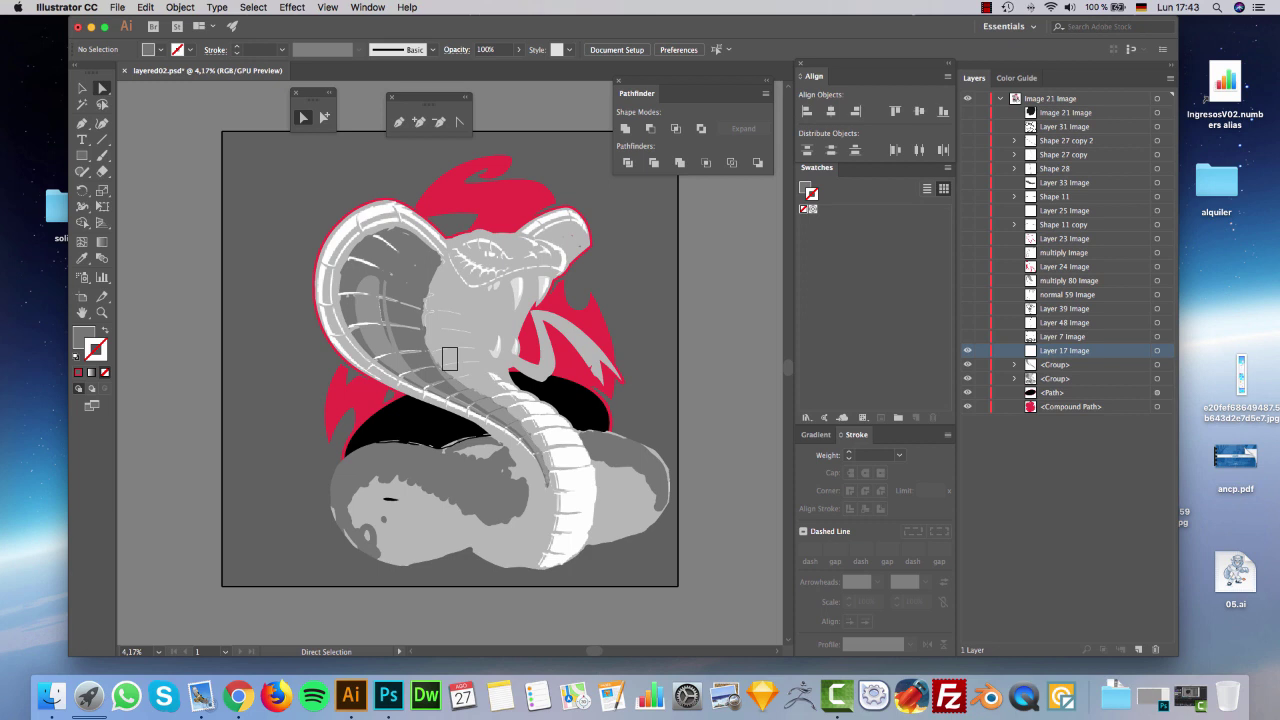
# Tint the white highlights of Layer 17 Image cyan by adjusting its color balance with Red at -55%.
pyautogui.click(408, 250)
pyautogui.click(145, 7)
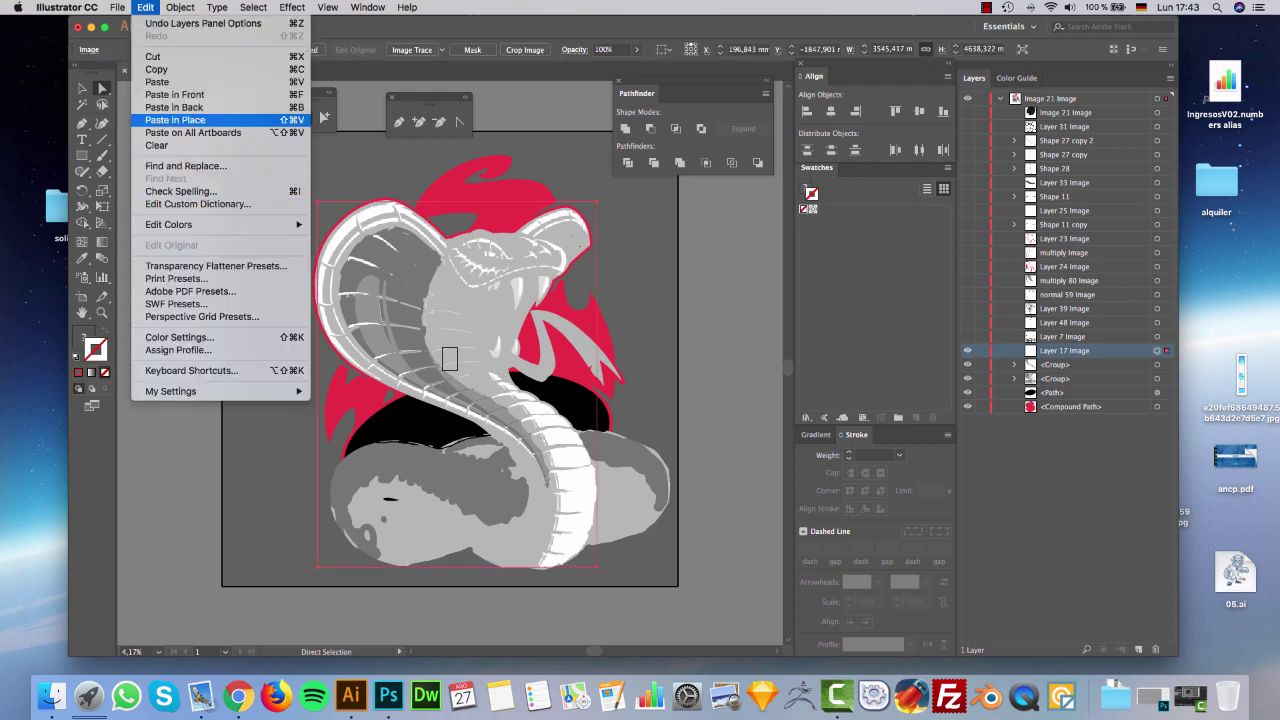
pyautogui.moveTo(168, 224)
pyautogui.click(395, 251)
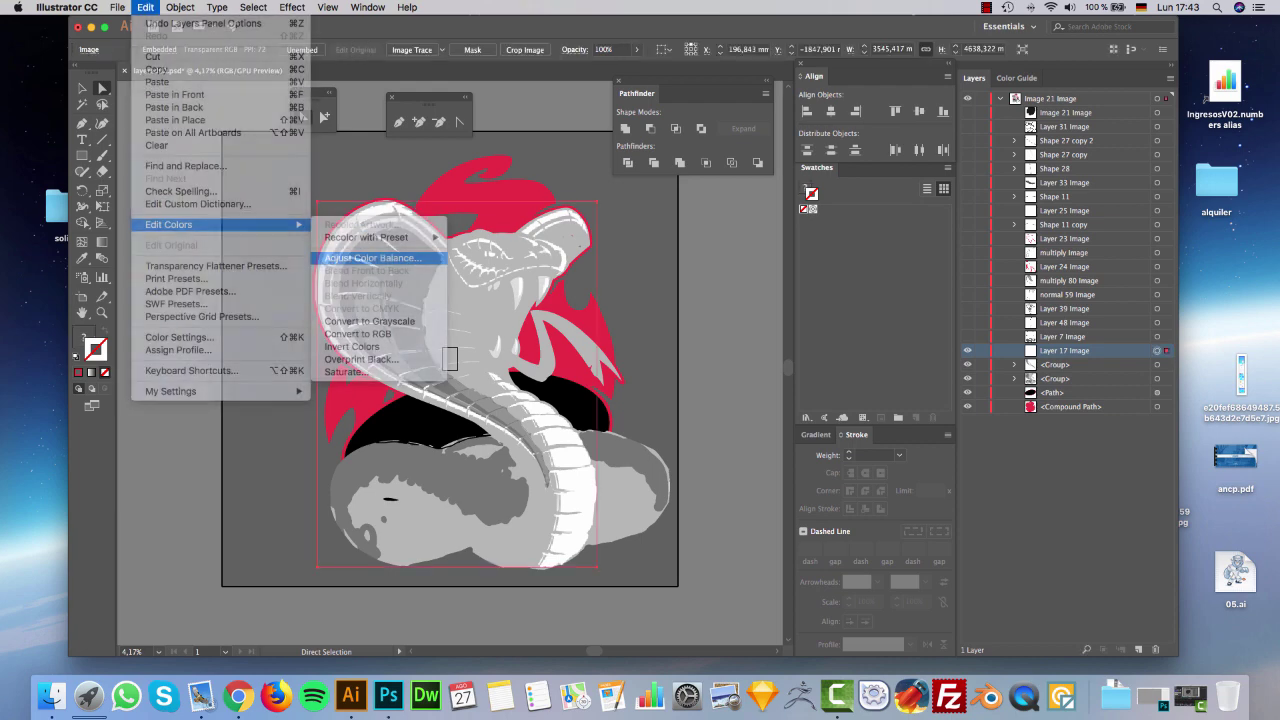
pyautogui.press('Tab')
pyautogui.write('-55')
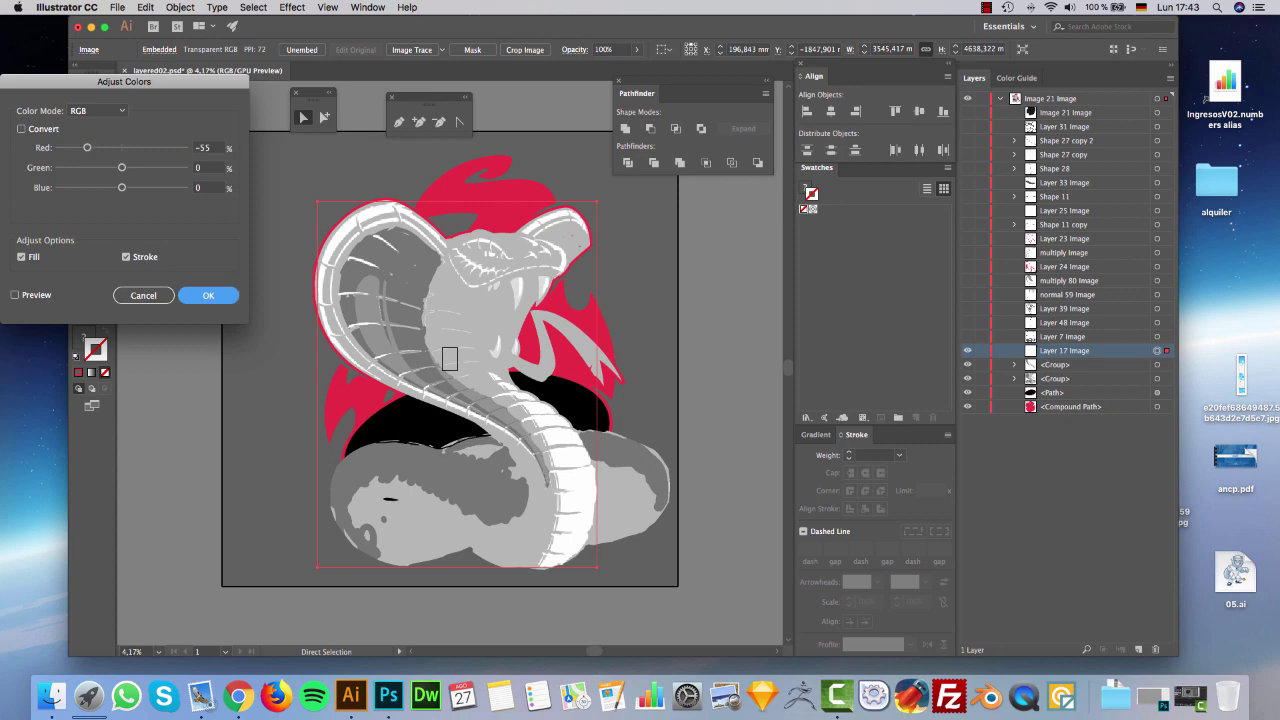
pyautogui.press('Return')
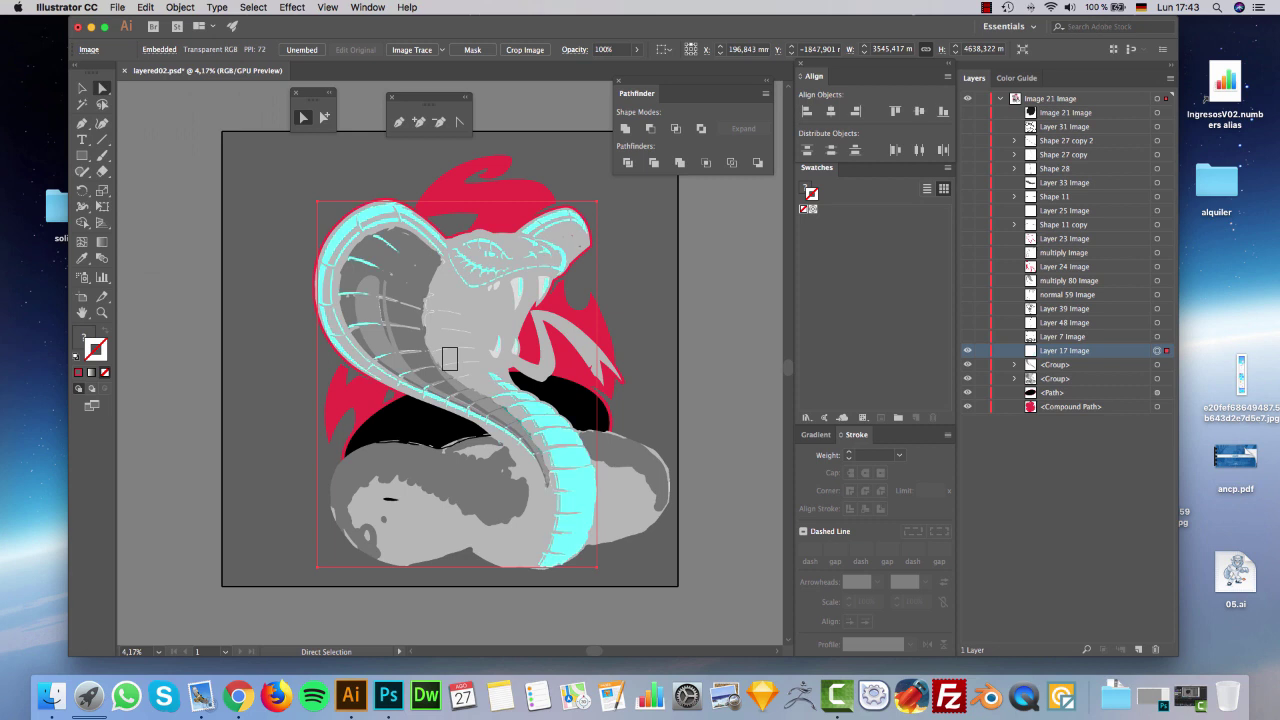
# Trace the cyan Layer 17 Image with Tracing Preset 1, expand it, and fill the paths white with no stroke.
pyautogui.click(441, 49)
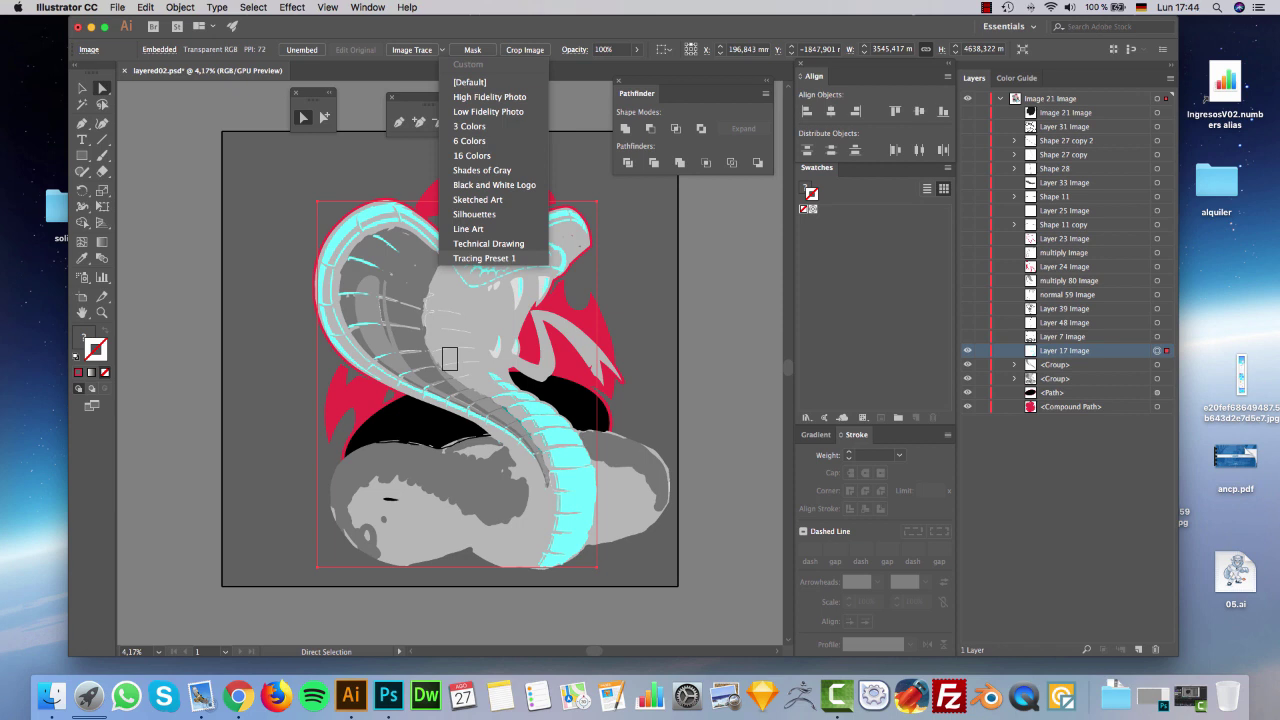
pyautogui.click(484, 258)
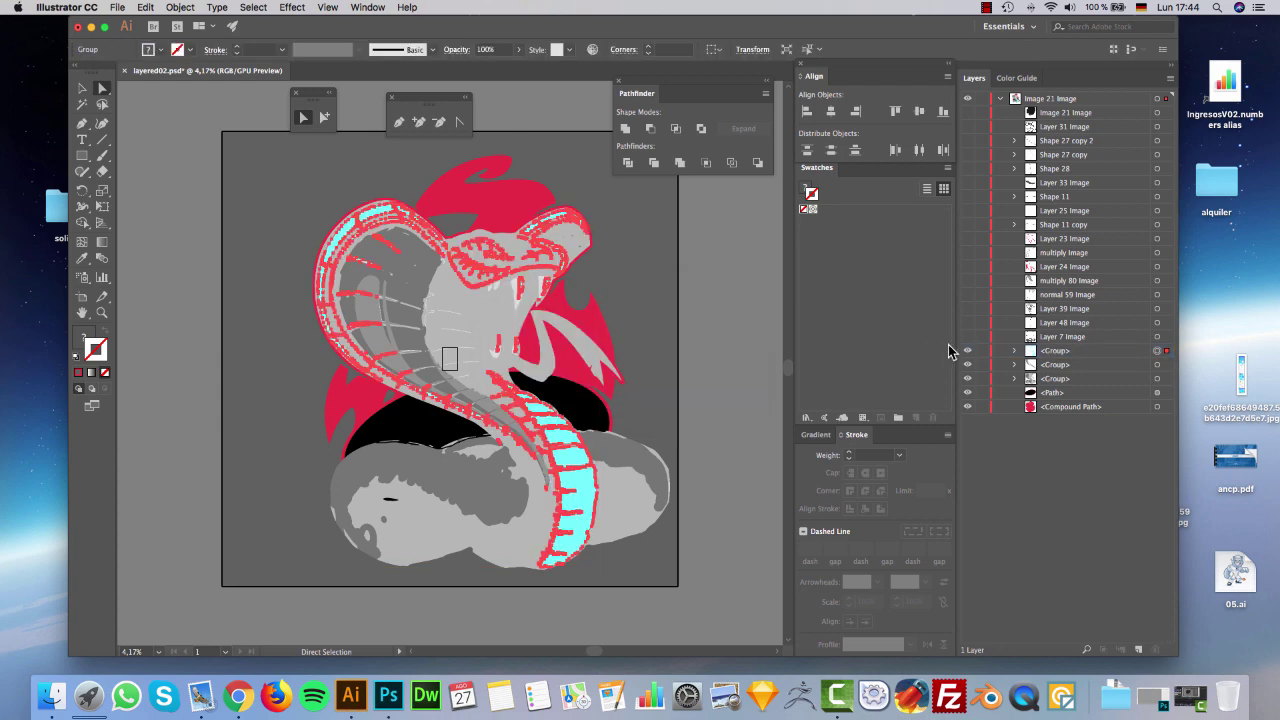
pyautogui.click(79, 357)
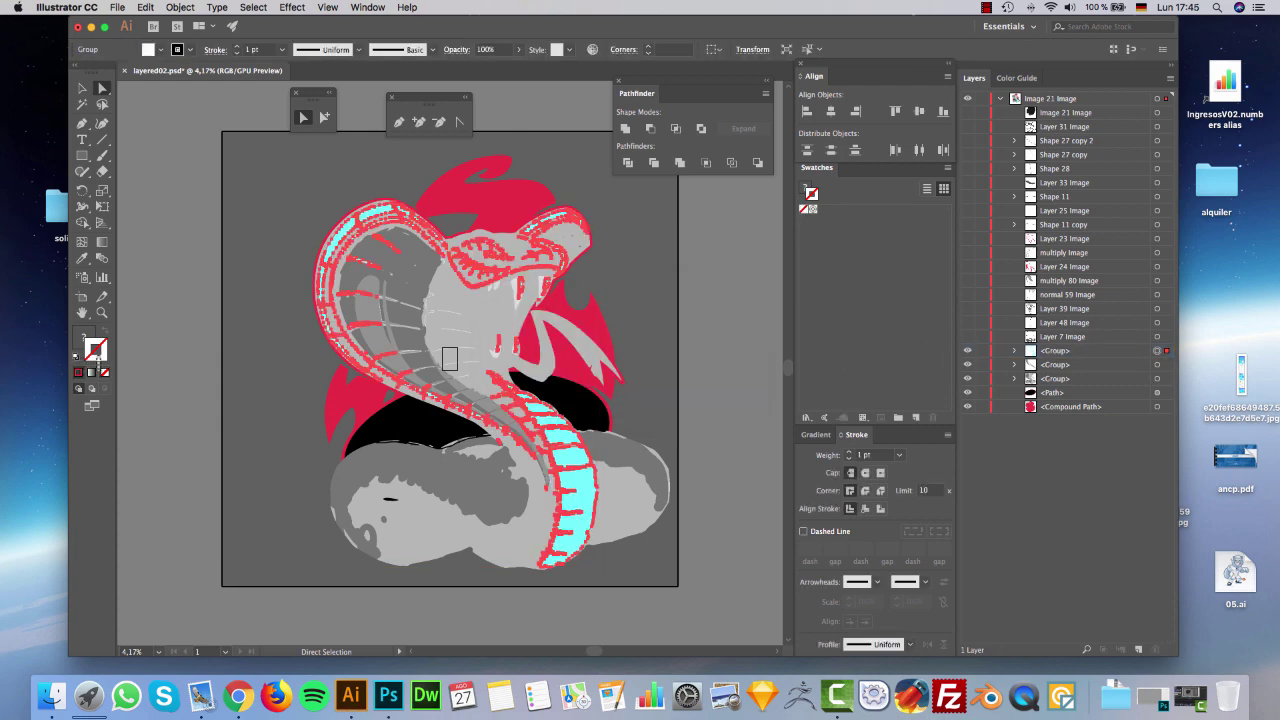
pyautogui.click(105, 372)
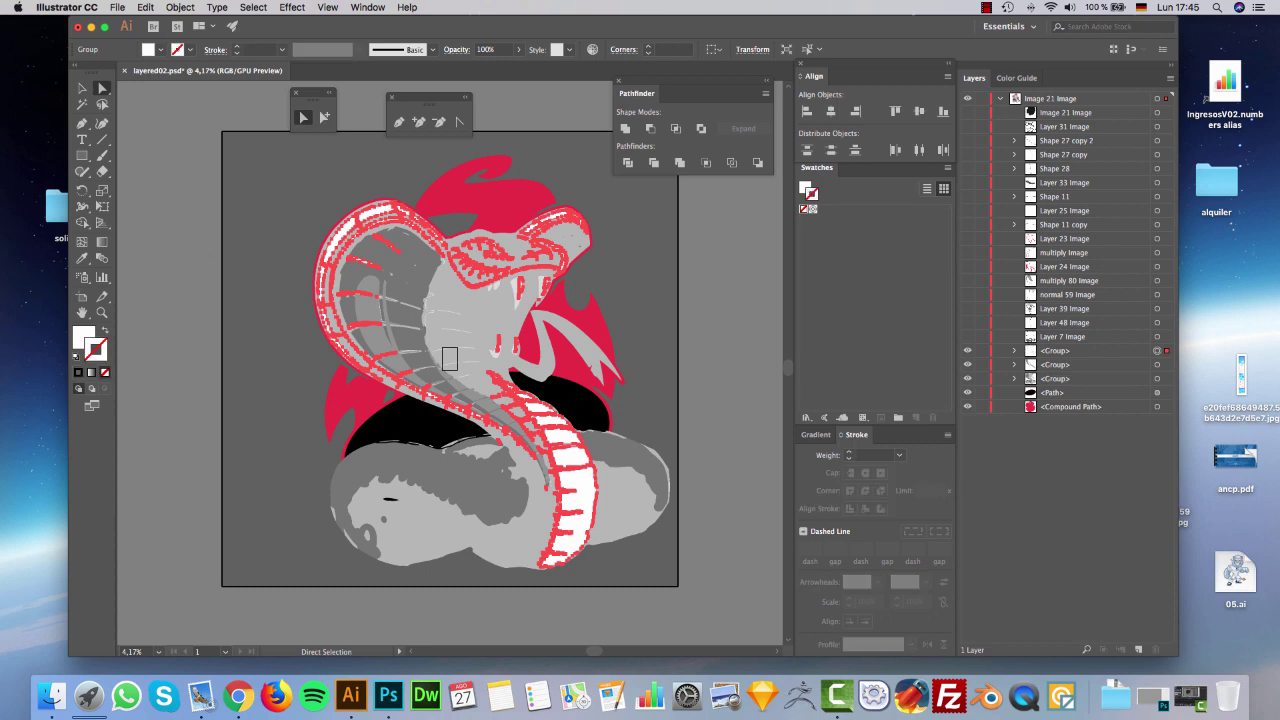
pyautogui.click(201, 237)
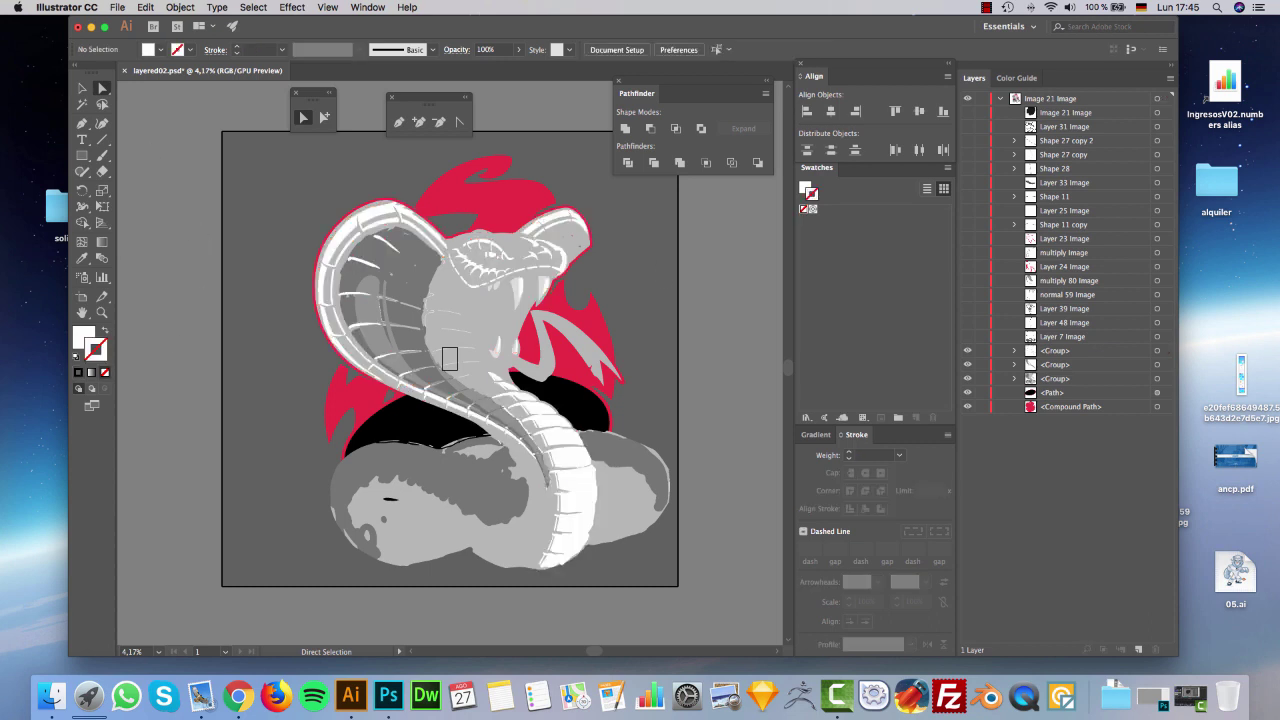
# Show the dark scale shading Layer 7 Image and trace it into vector paths with an image trace preset.
pyautogui.click(968, 337)
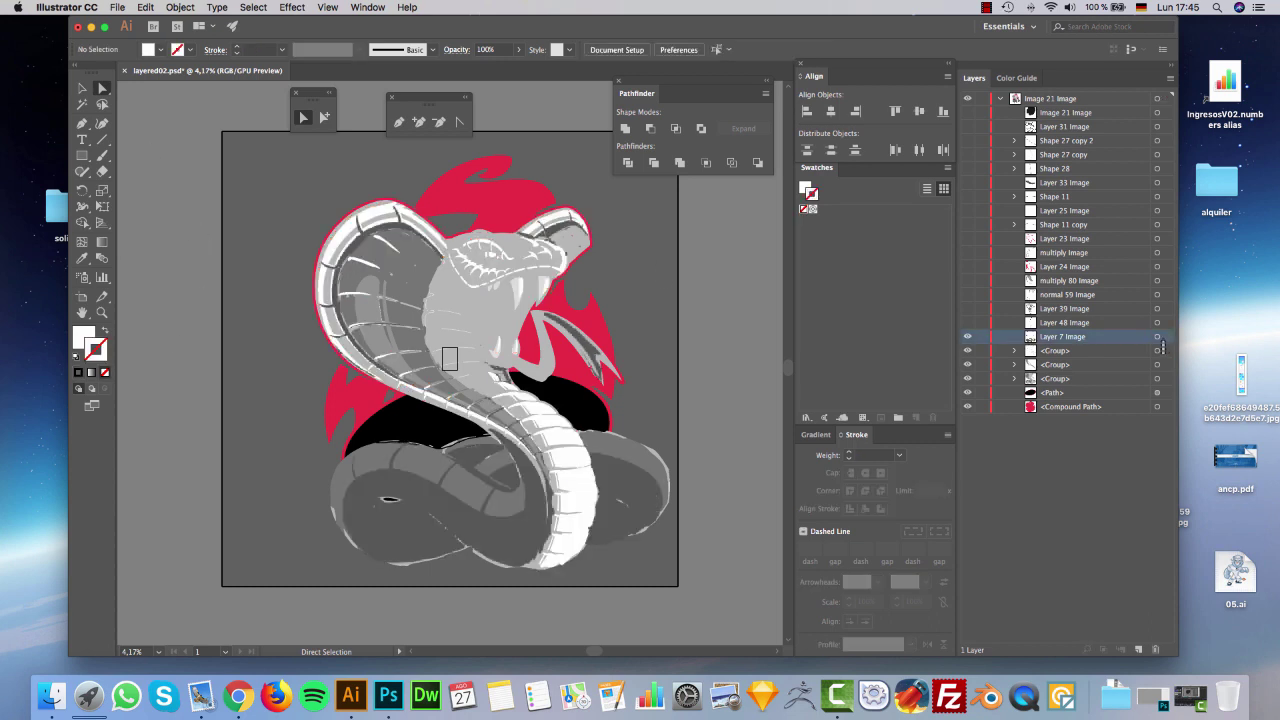
pyautogui.click(1157, 336)
pyautogui.click(441, 49)
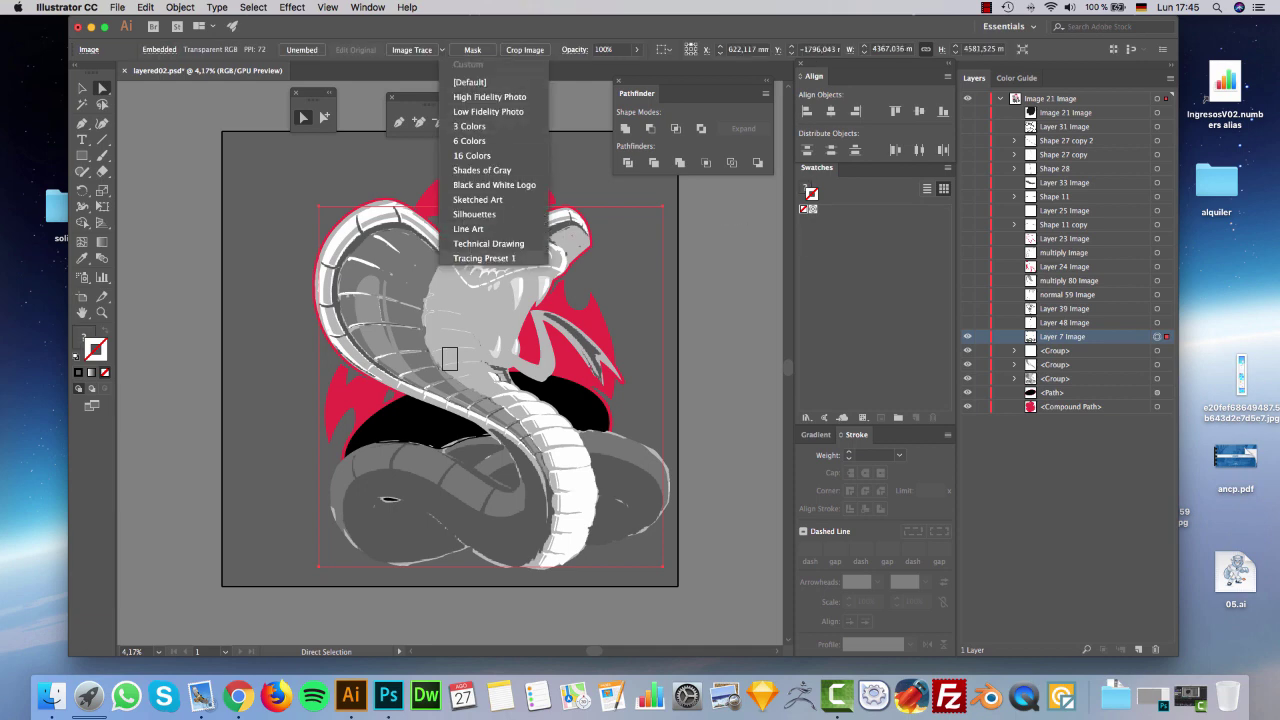
pyautogui.click(482, 170)
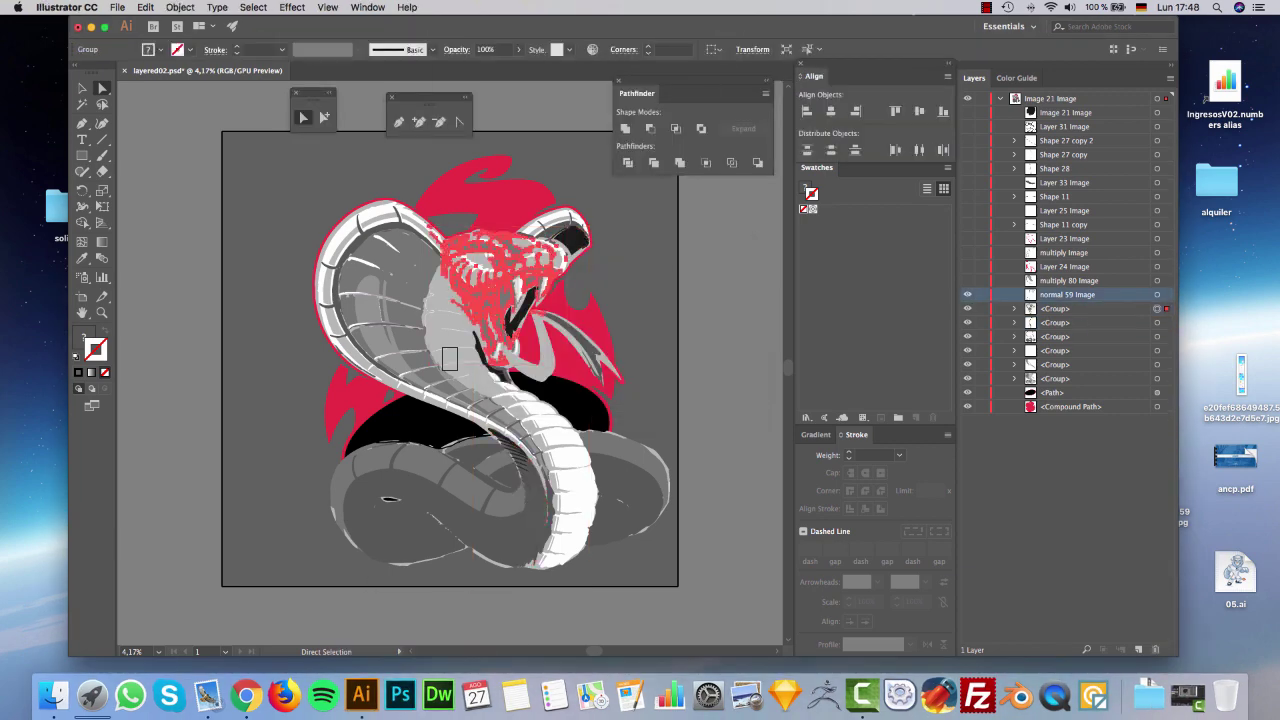
# Set the opacity of the normal 59 Image inside the cobra's mouth to 59%.
pyautogui.click(1157, 294)
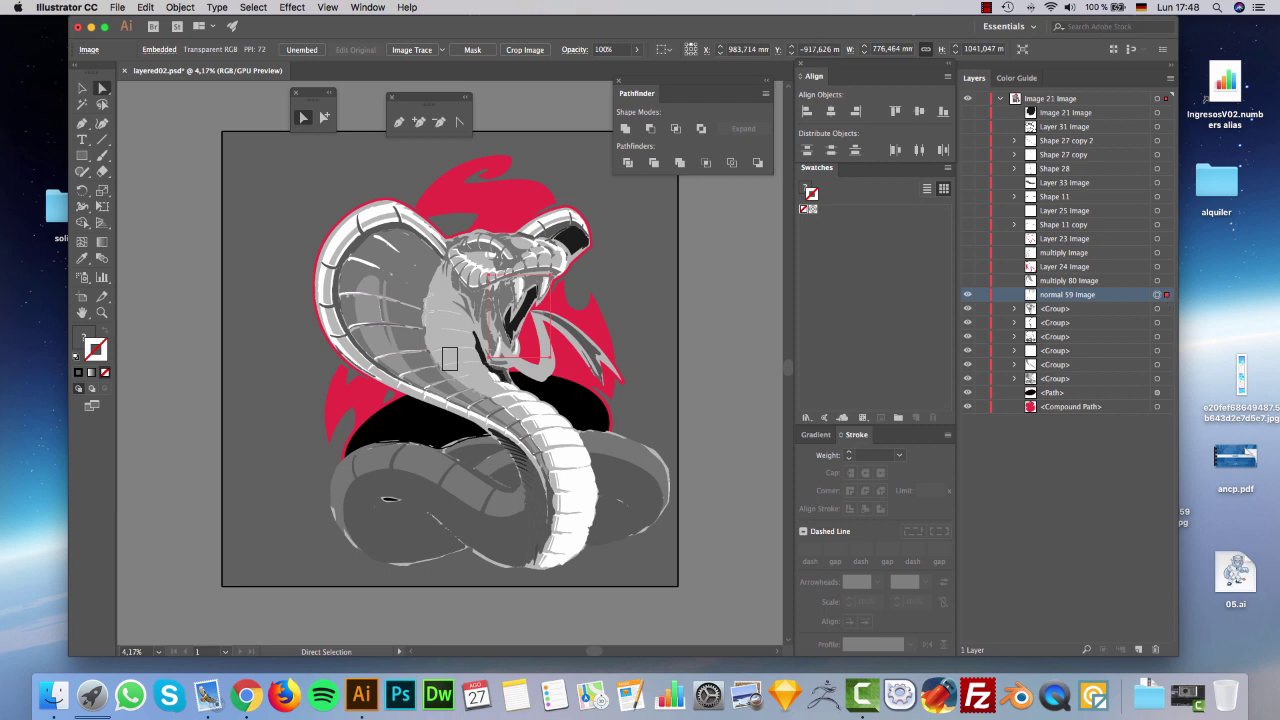
pyautogui.press('super+shift+a')
pyautogui.click(800, 63)
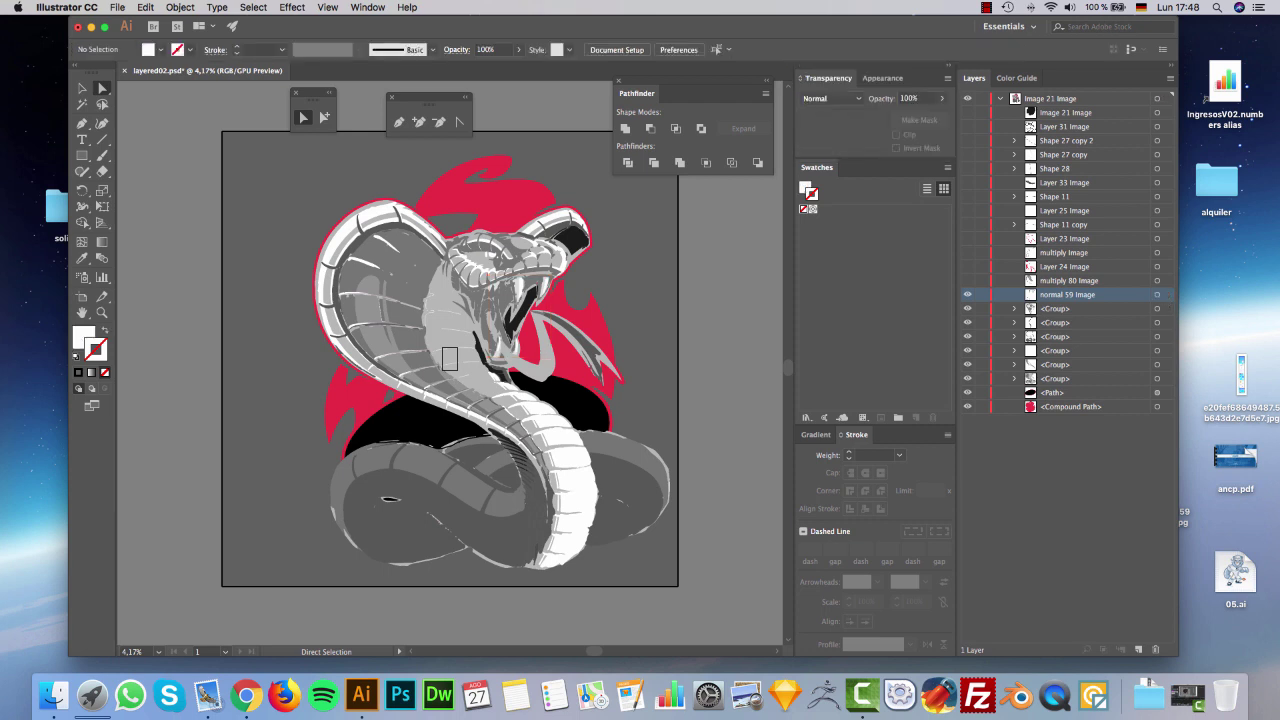
pyautogui.click(908, 98)
pyautogui.write('59')
pyautogui.press('Return')
pyautogui.click(1157, 294)
pyautogui.click(910, 98)
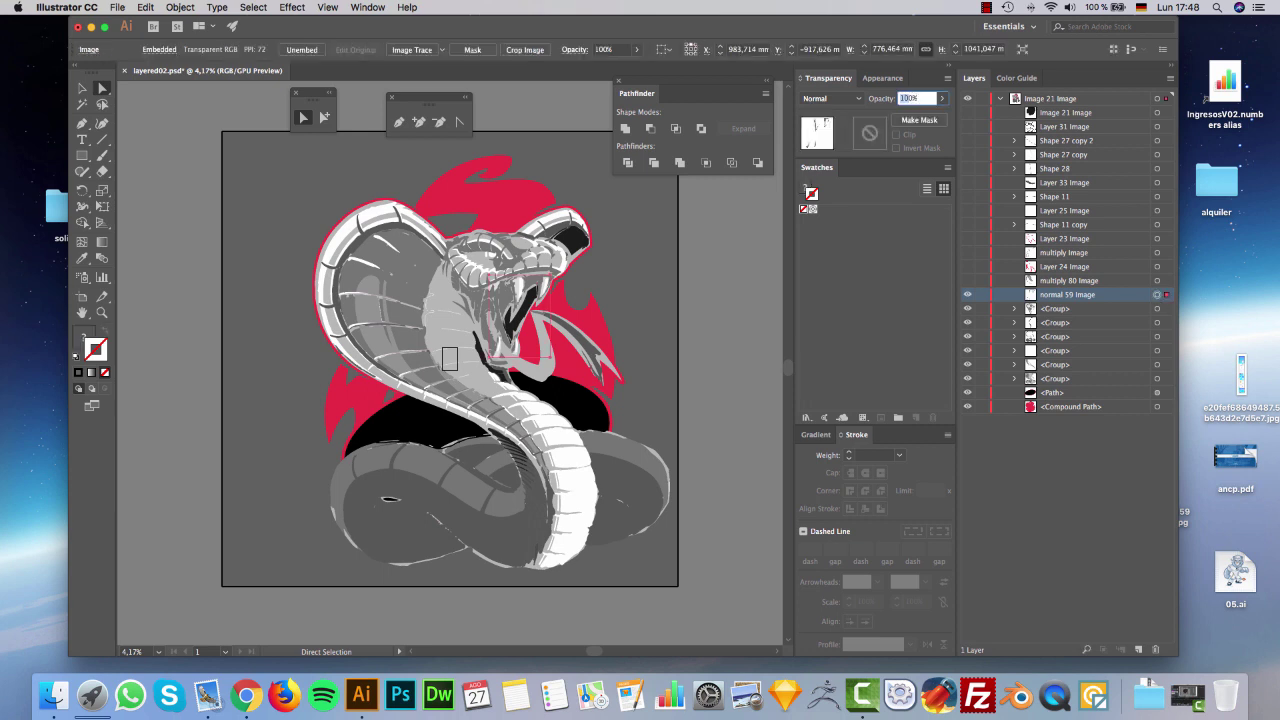
pyautogui.press('Return')
# Show the hood shading multiply 80 Image and convert it to paths with Tracing Preset 1.
pyautogui.click(967, 281)
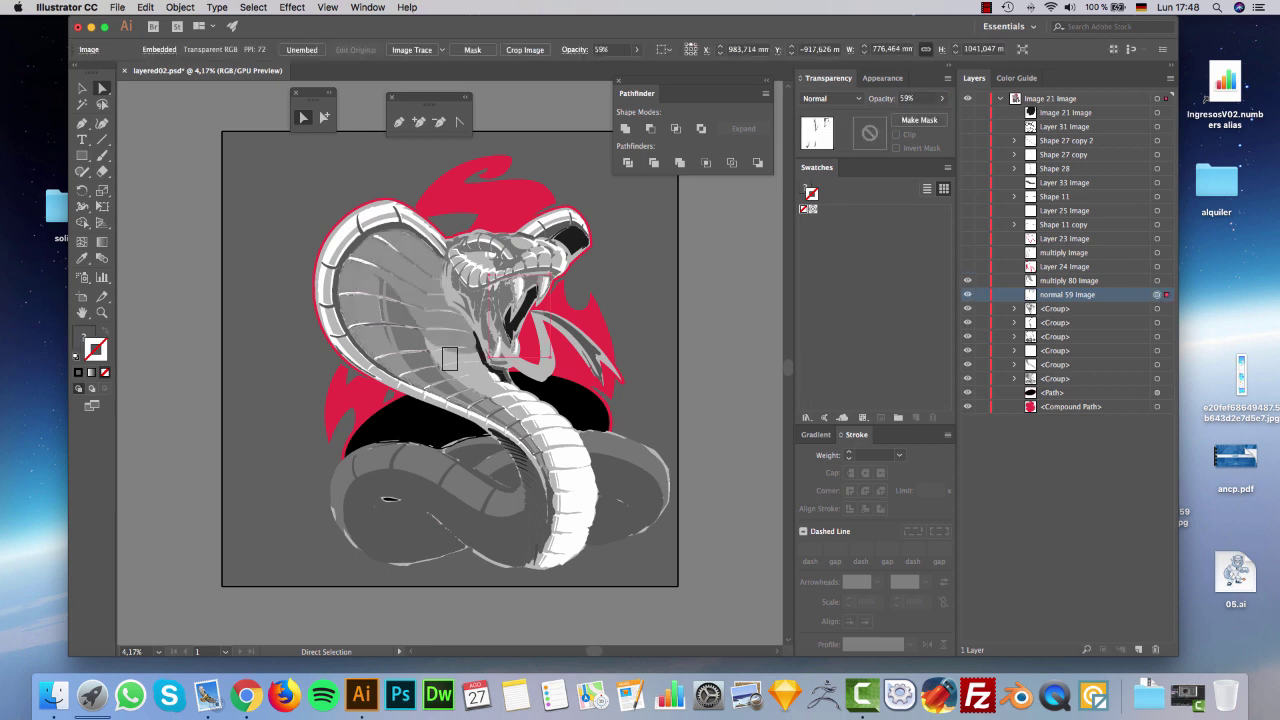
pyautogui.click(1069, 281)
pyautogui.click(1157, 281)
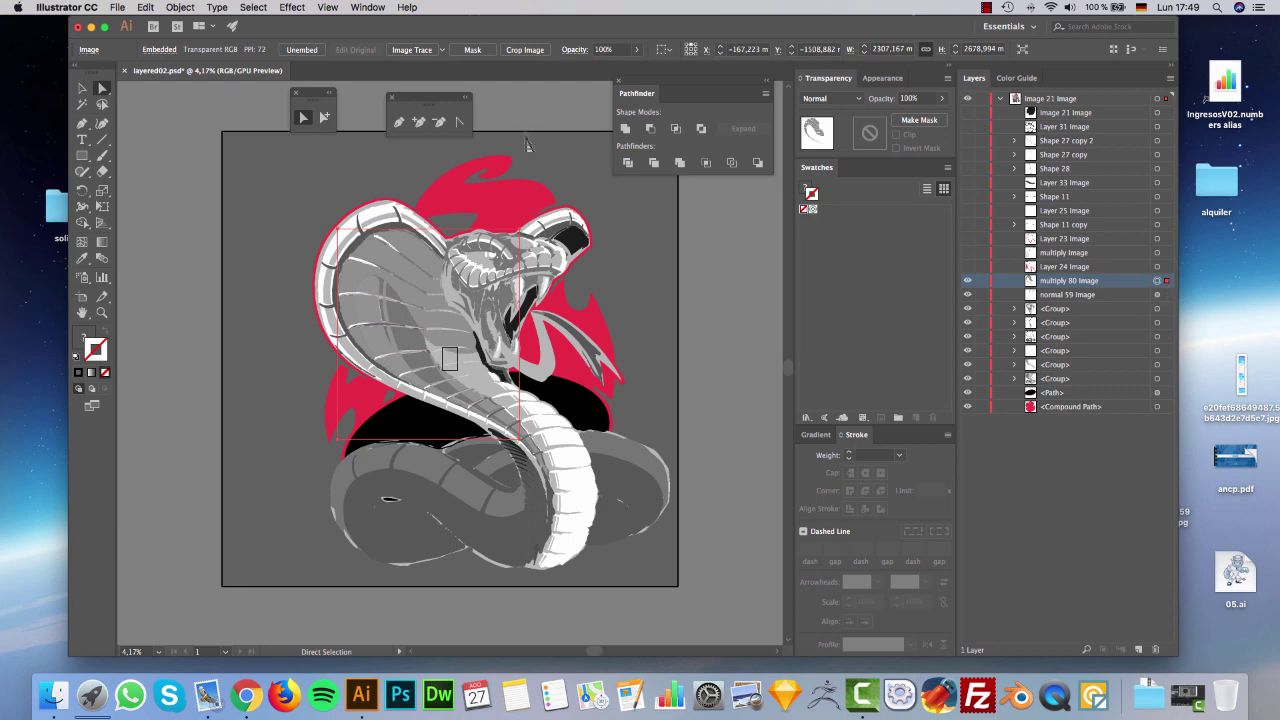
pyautogui.click(441, 49)
pyautogui.click(484, 258)
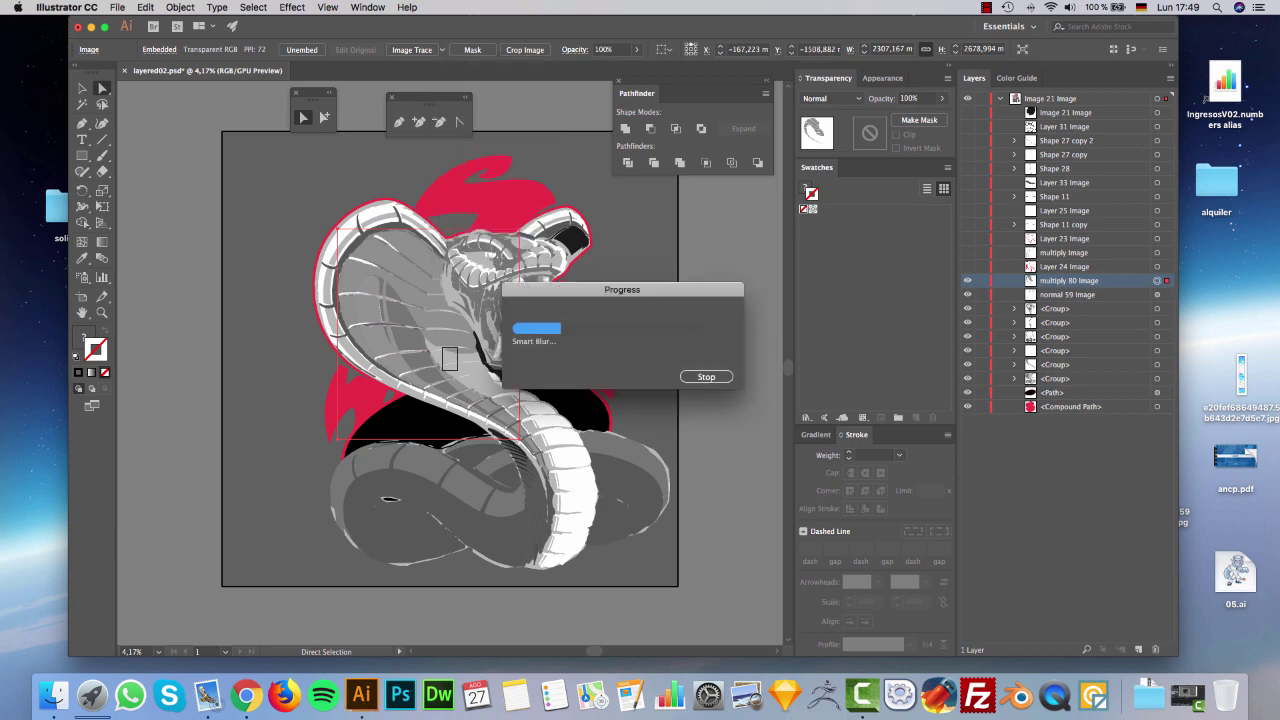
# Set the traced hood shading group's blending mode to Multiply with 80% opacity, and deselect it.
pyautogui.click(831, 98)
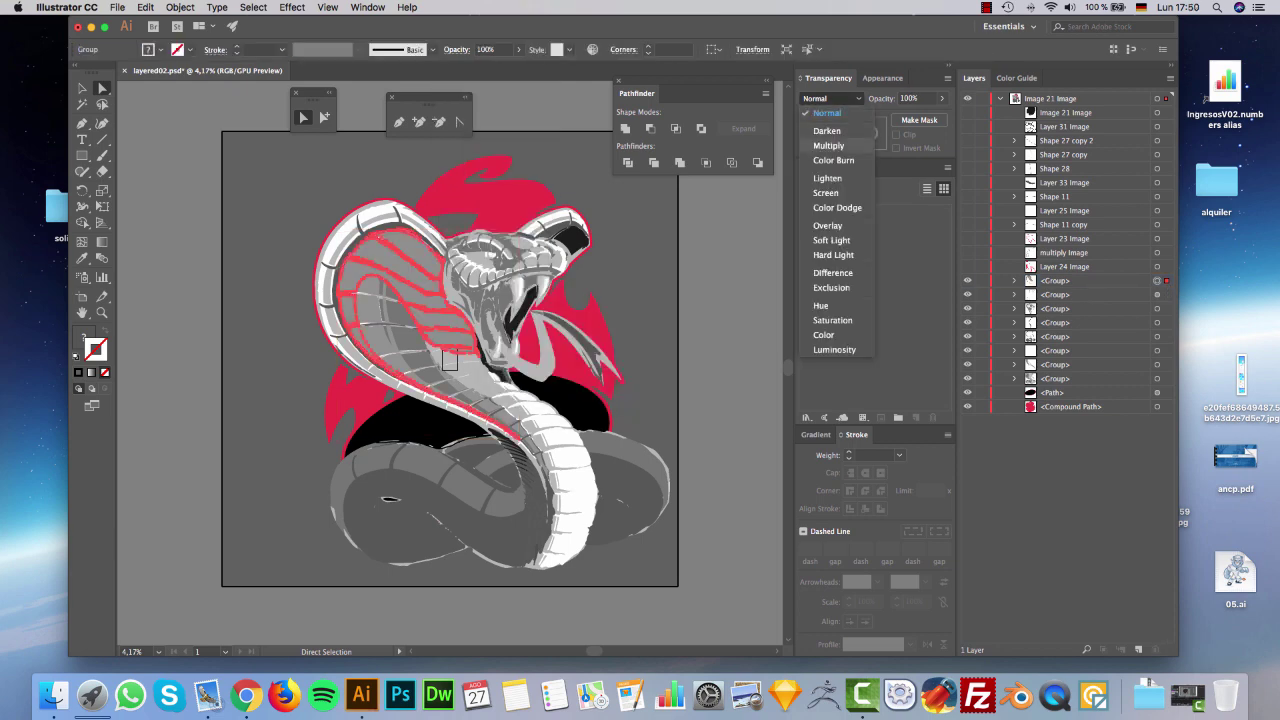
pyautogui.click(828, 146)
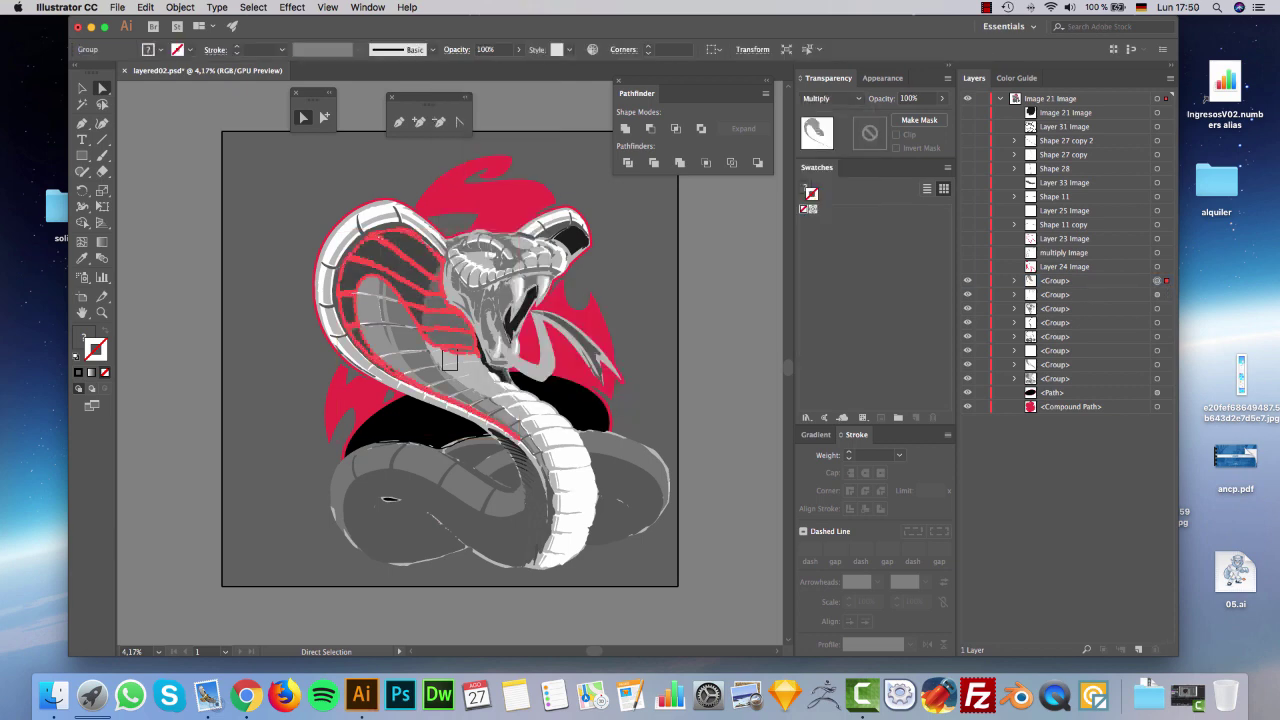
pyautogui.click(913, 98)
pyautogui.write('80')
pyautogui.press('Return')
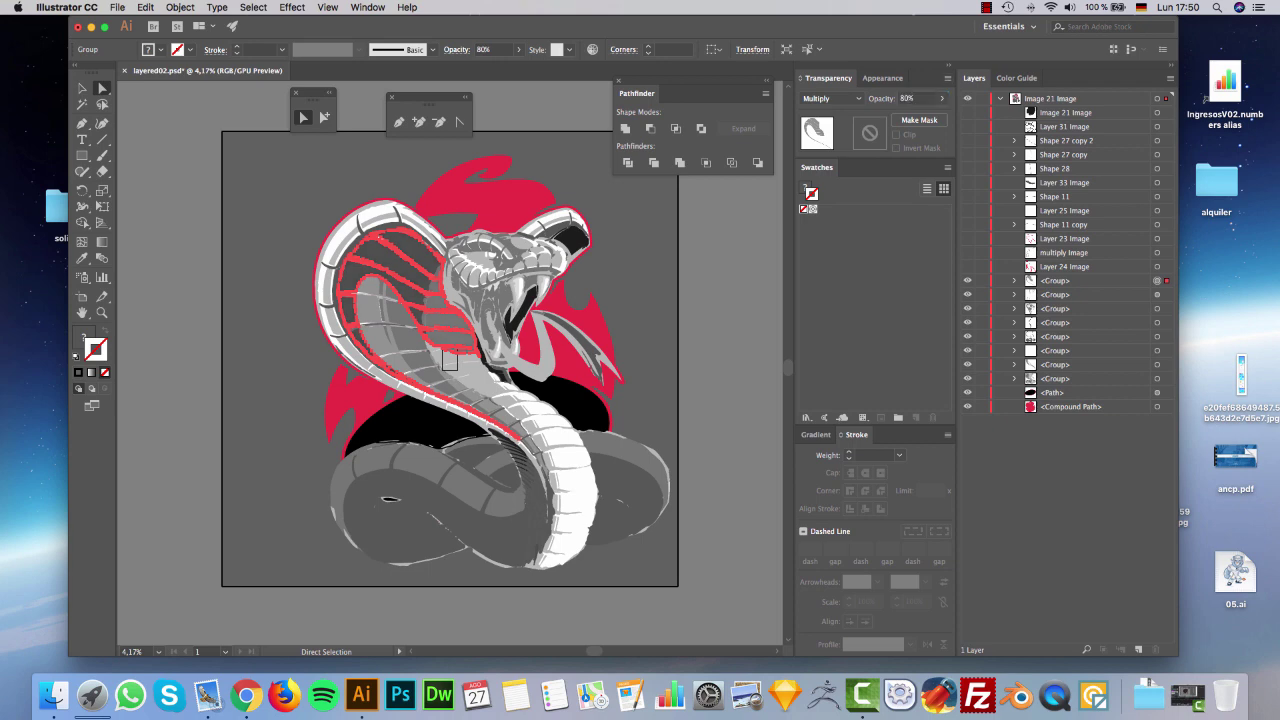
pyautogui.click(209, 134)
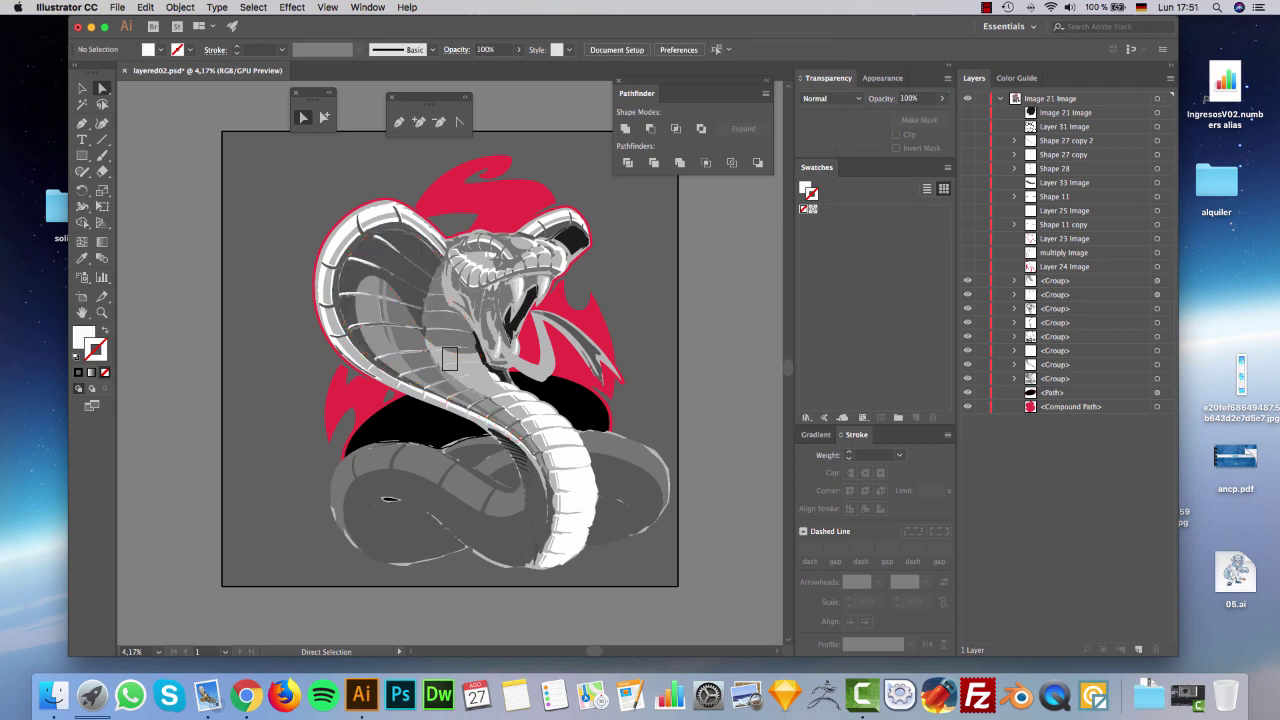
# Show the red eye, mouth and tongue image Layer 24 Image, trace it, and expand the result into paths.
pyautogui.click(967, 267)
pyautogui.click(1157, 267)
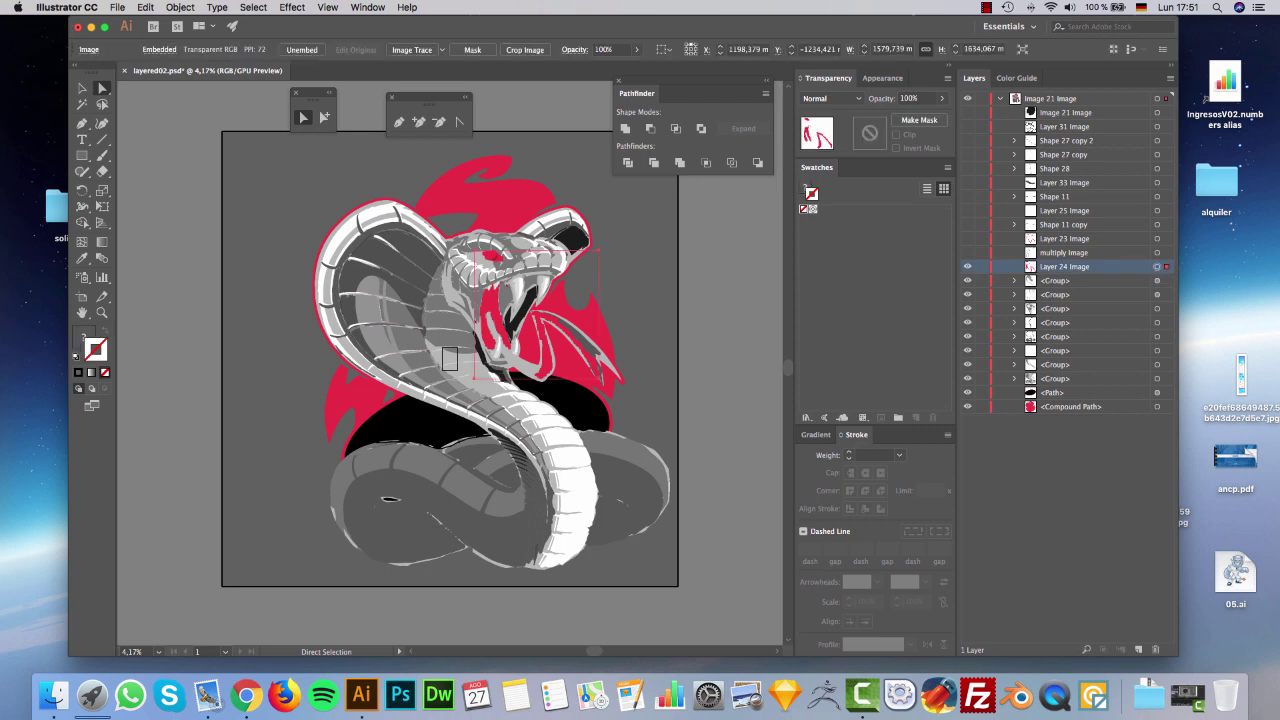
pyautogui.click(411, 49)
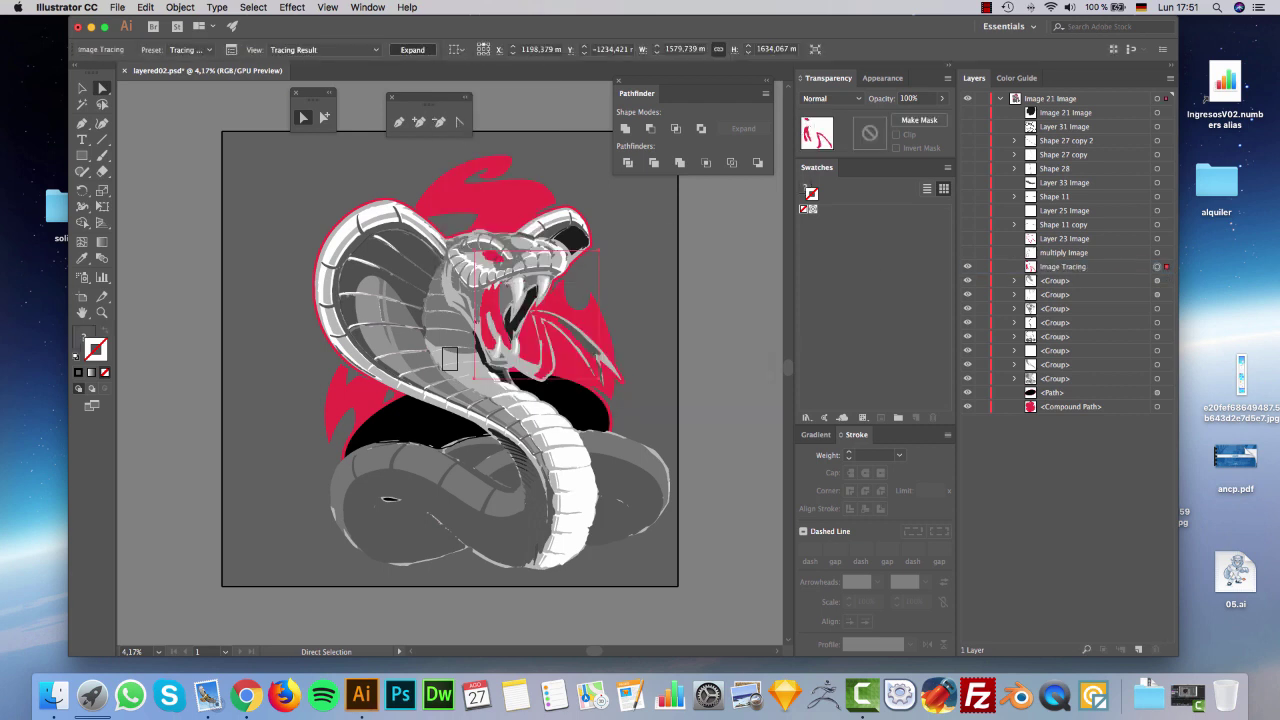
pyautogui.click(412, 49)
# Show the mouth shading multiply Image, convert it to traced paths, and set its blending mode to Multiply.
pyautogui.click(967, 252)
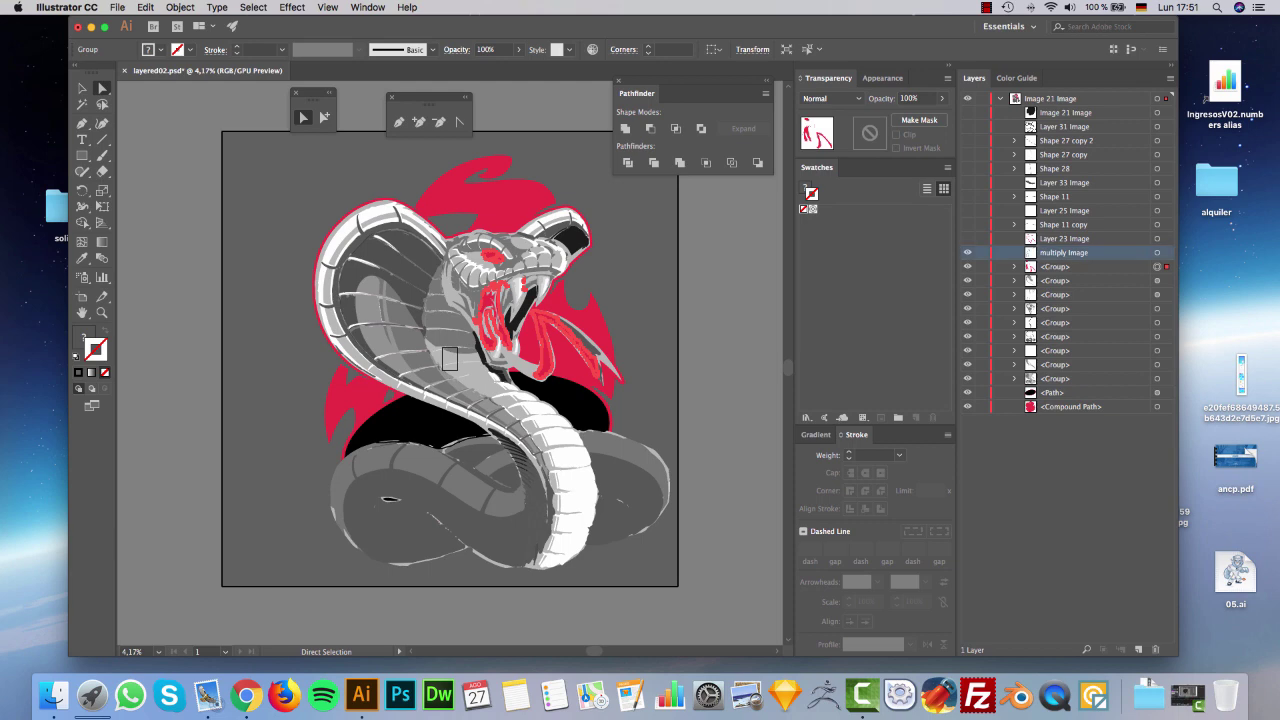
pyautogui.click(1157, 252)
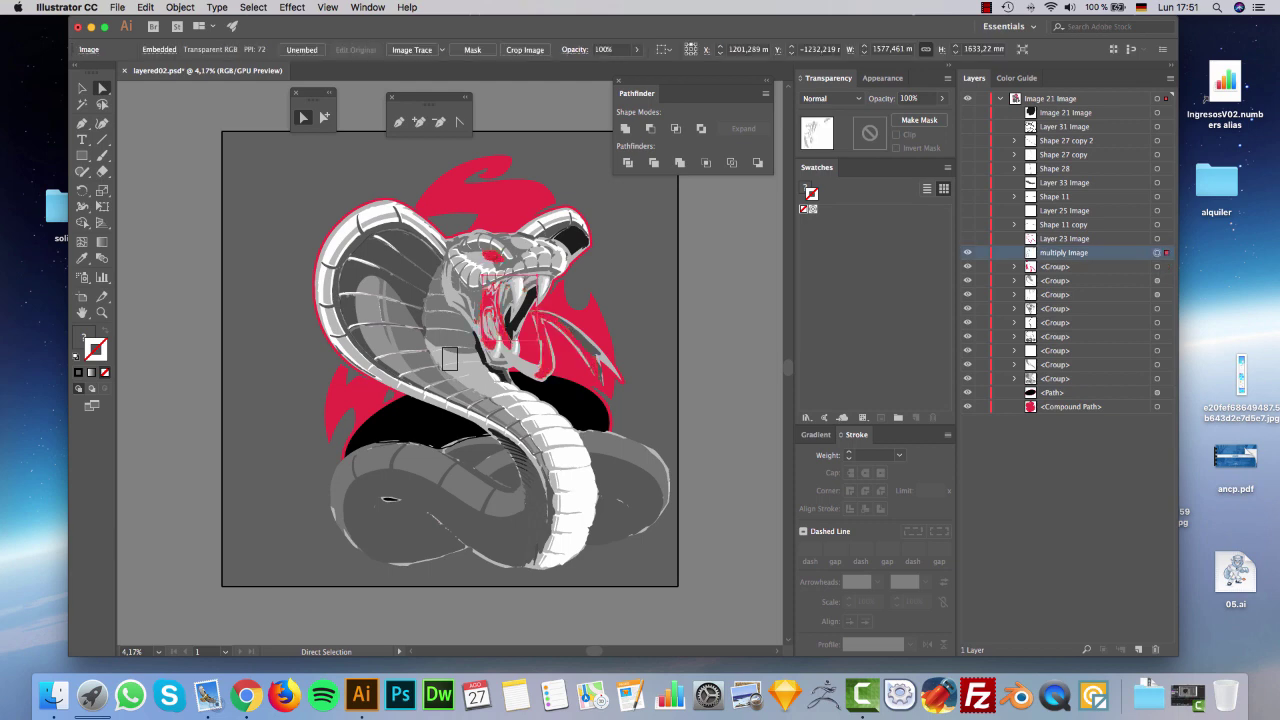
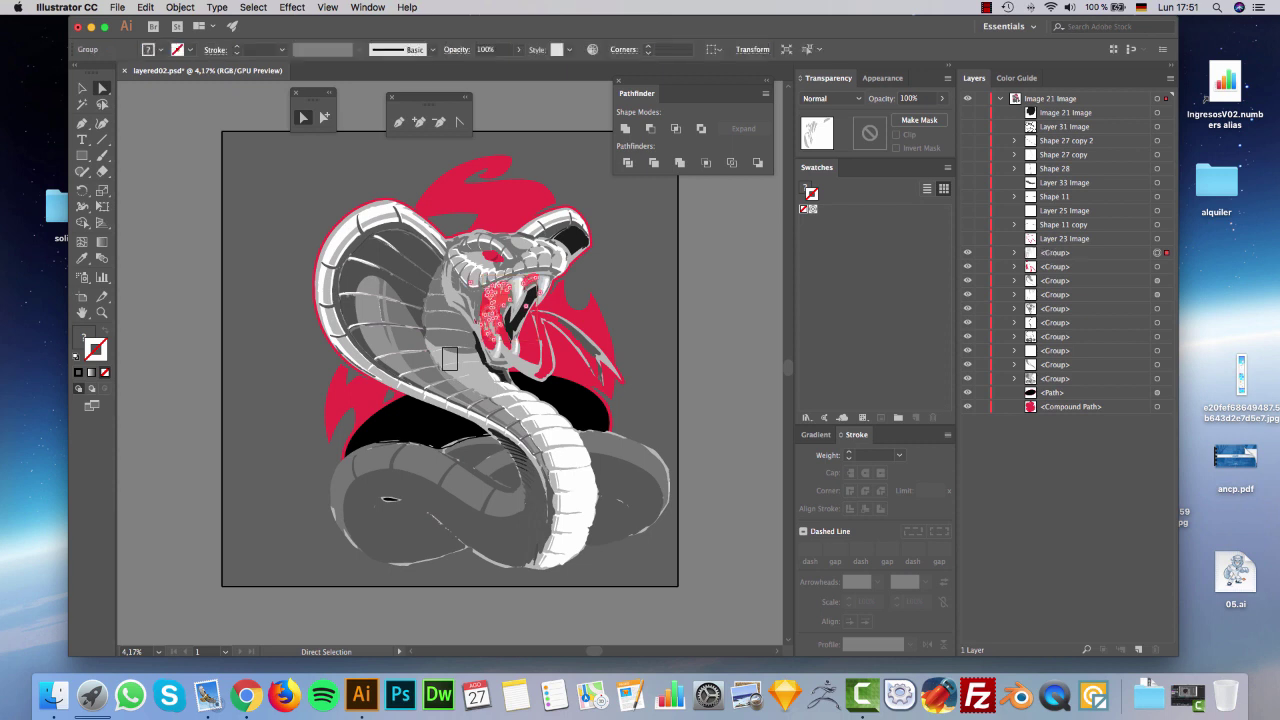
pyautogui.click(830, 98)
pyautogui.click(830, 146)
# Show the red mouth and tongue detail Layer 23 Image and convert it to paths with Tracing Preset 1.
pyautogui.click(1066, 239)
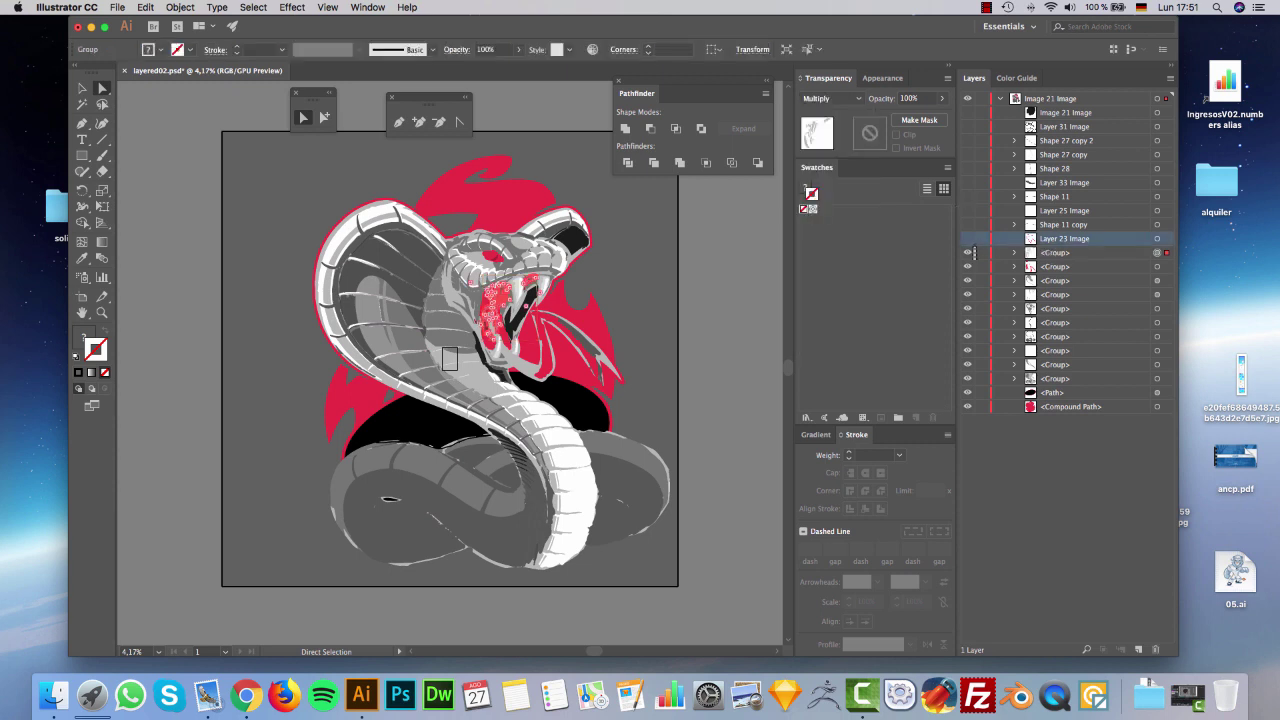
pyautogui.click(1162, 241)
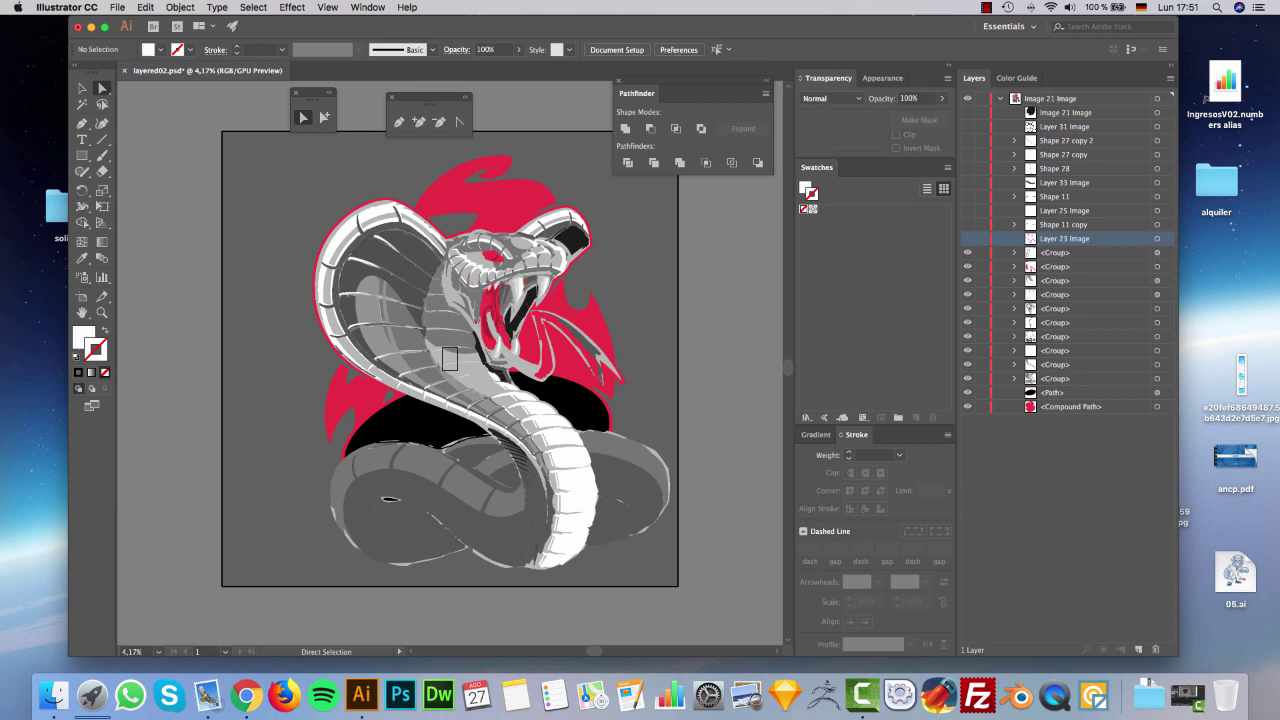
pyautogui.click(1065, 520)
pyautogui.click(975, 240)
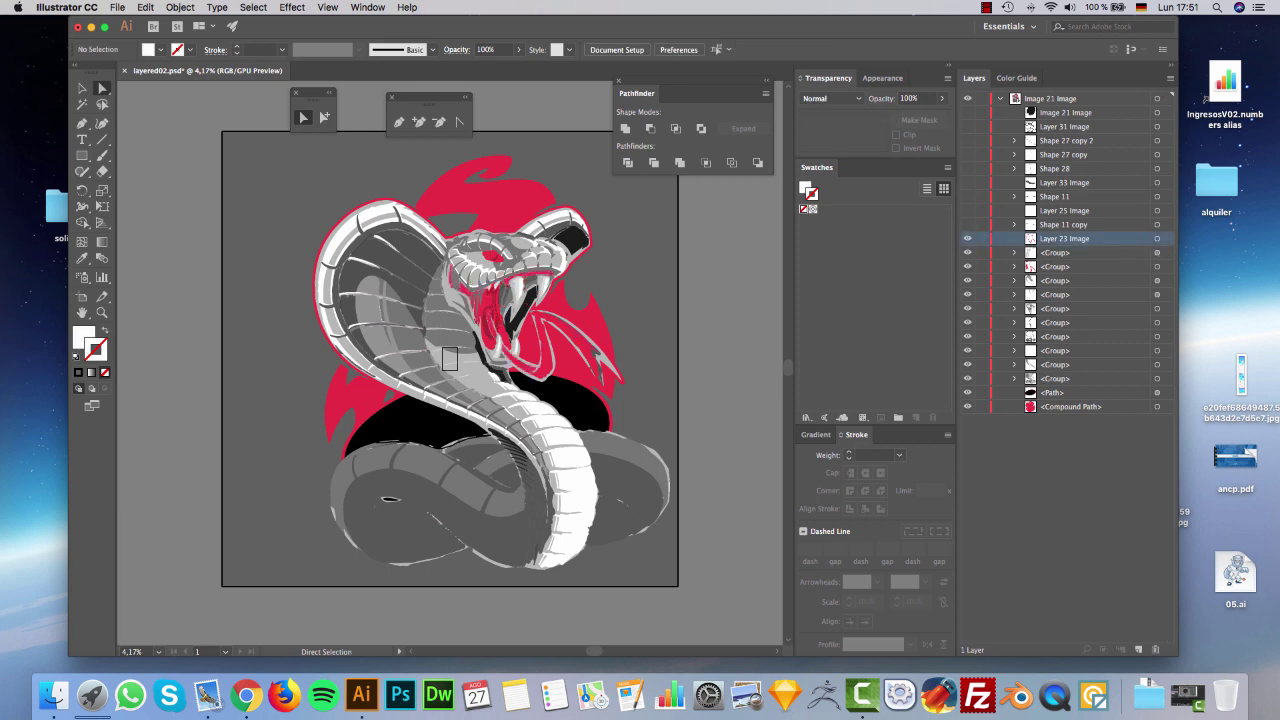
pyautogui.click(1157, 238)
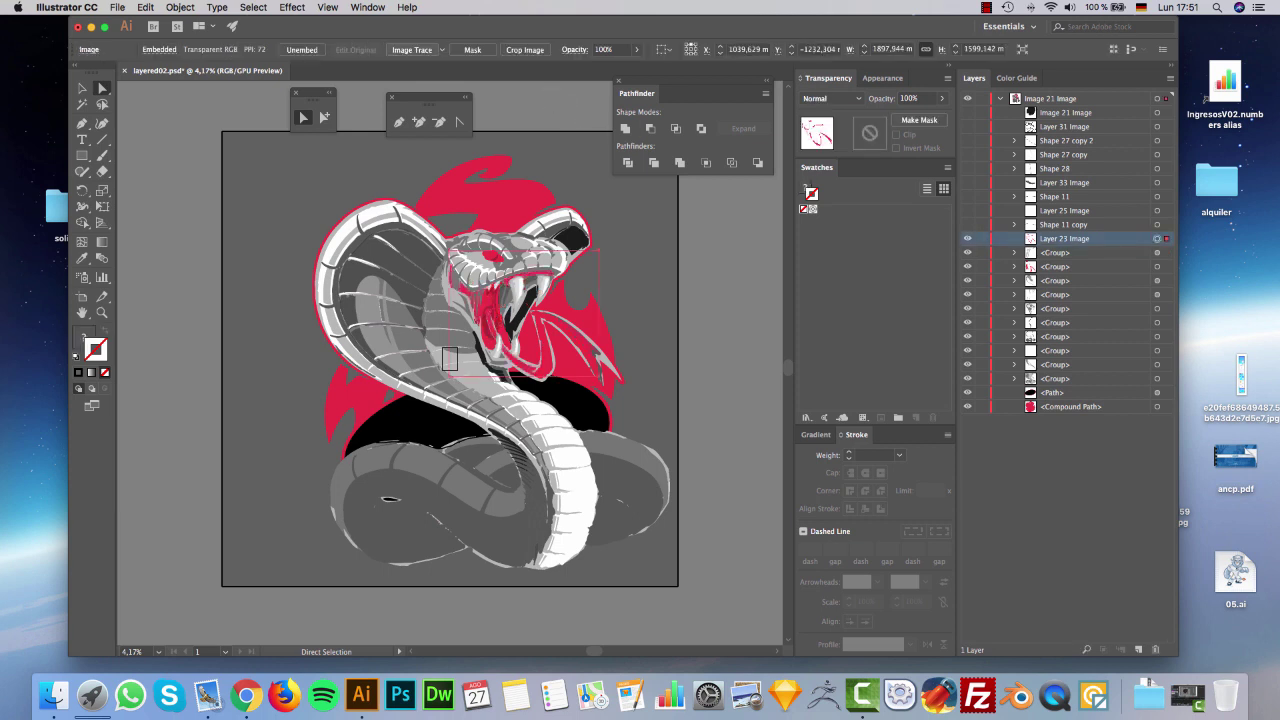
pyautogui.click(441, 49)
pyautogui.click(510, 258)
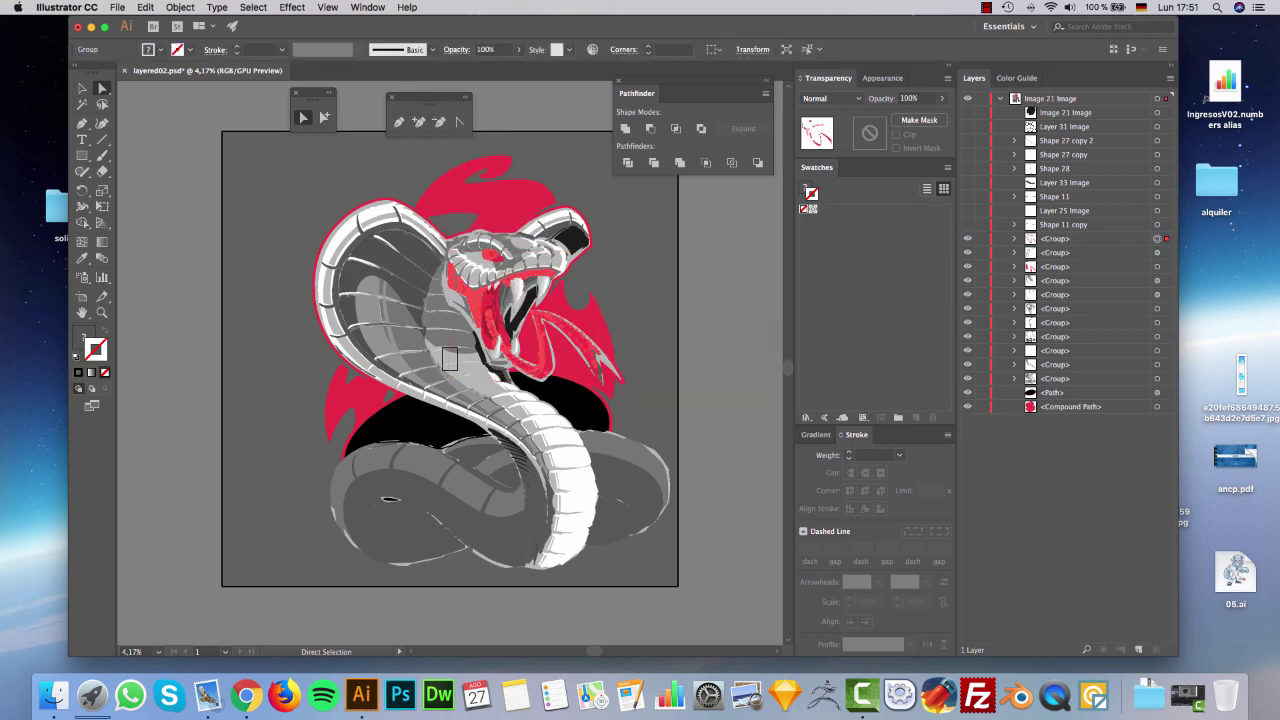
# Show the Shape 11 copy coil shading and inspect the individual vector paths it contains.
pyautogui.click(1064, 225)
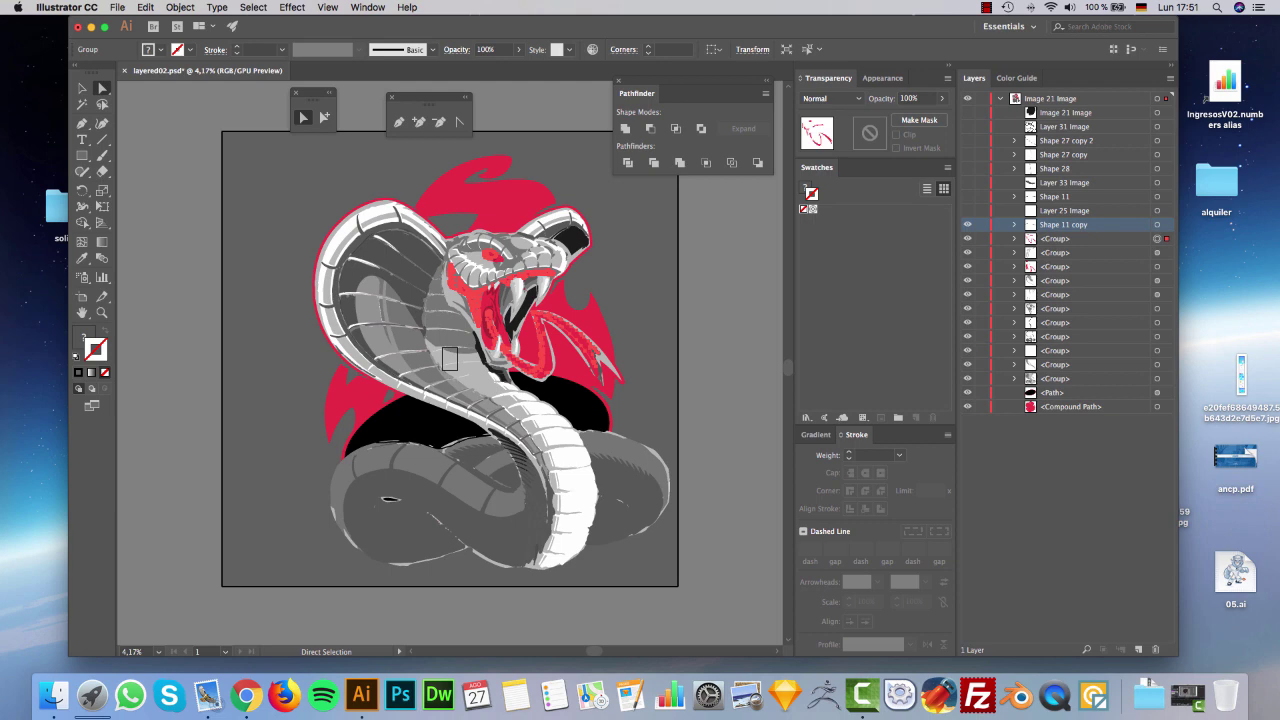
pyautogui.click(1157, 225)
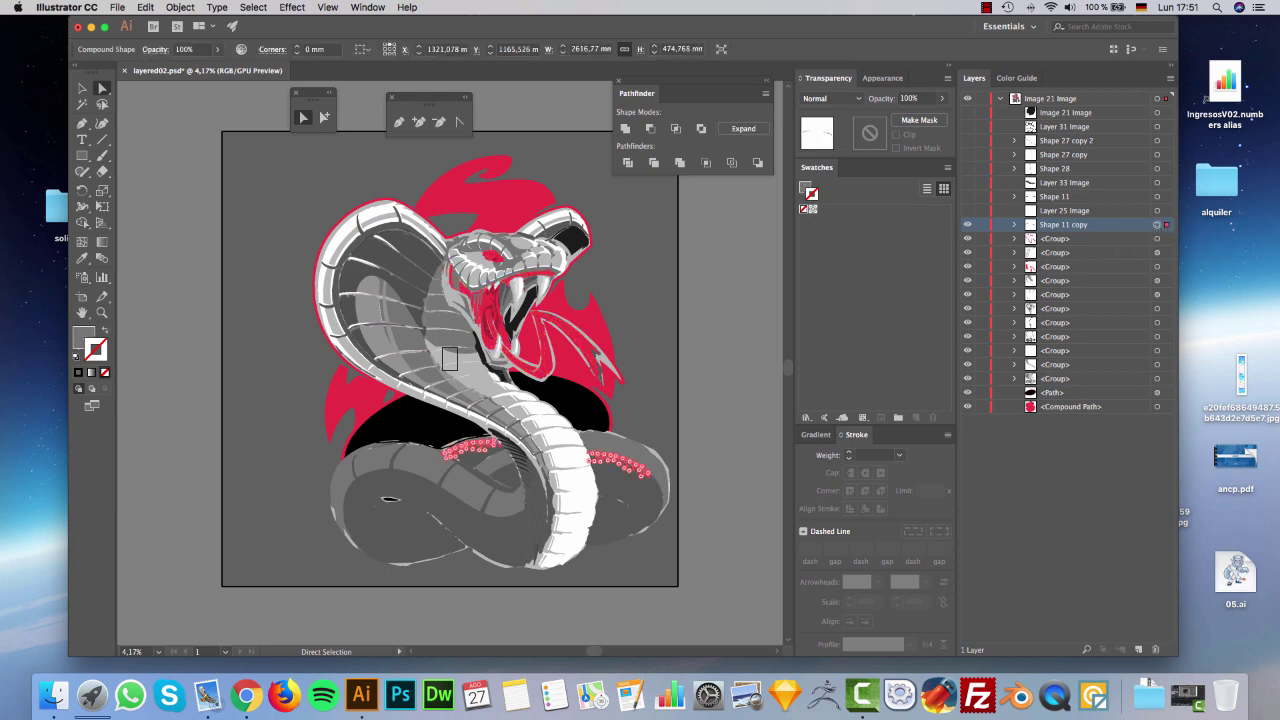
pyautogui.click(1014, 225)
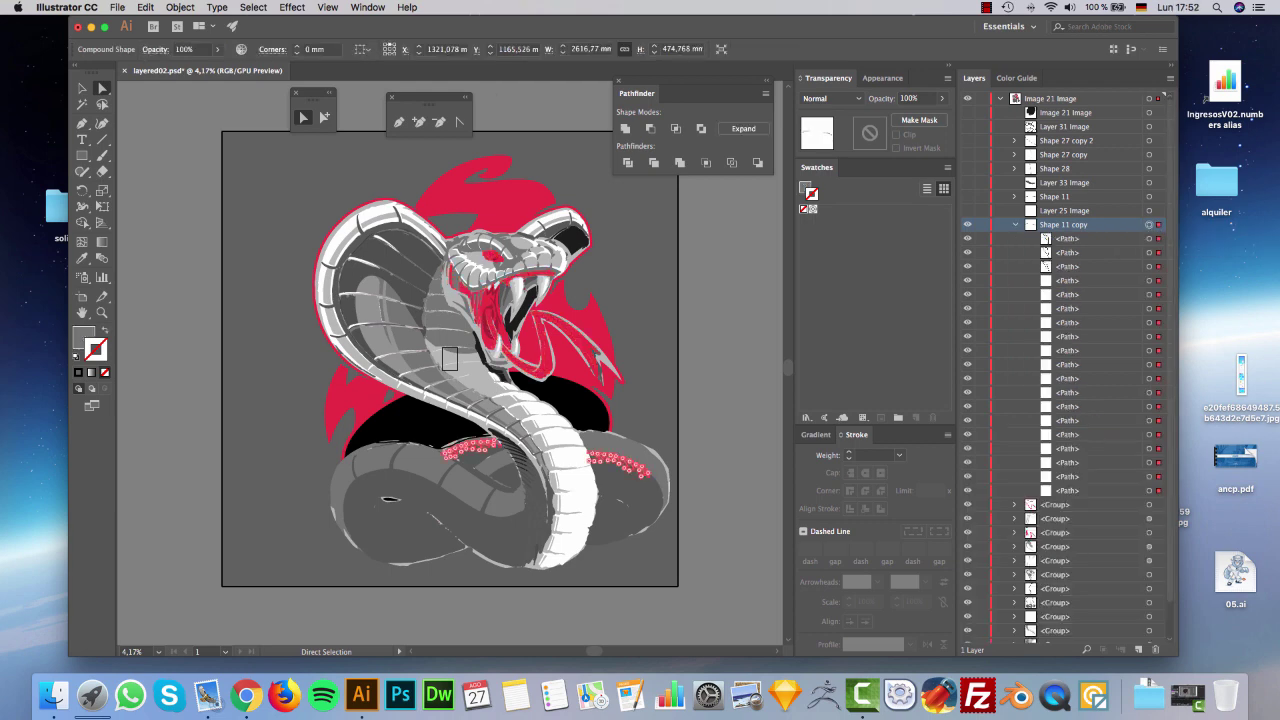
pyautogui.click(1150, 239)
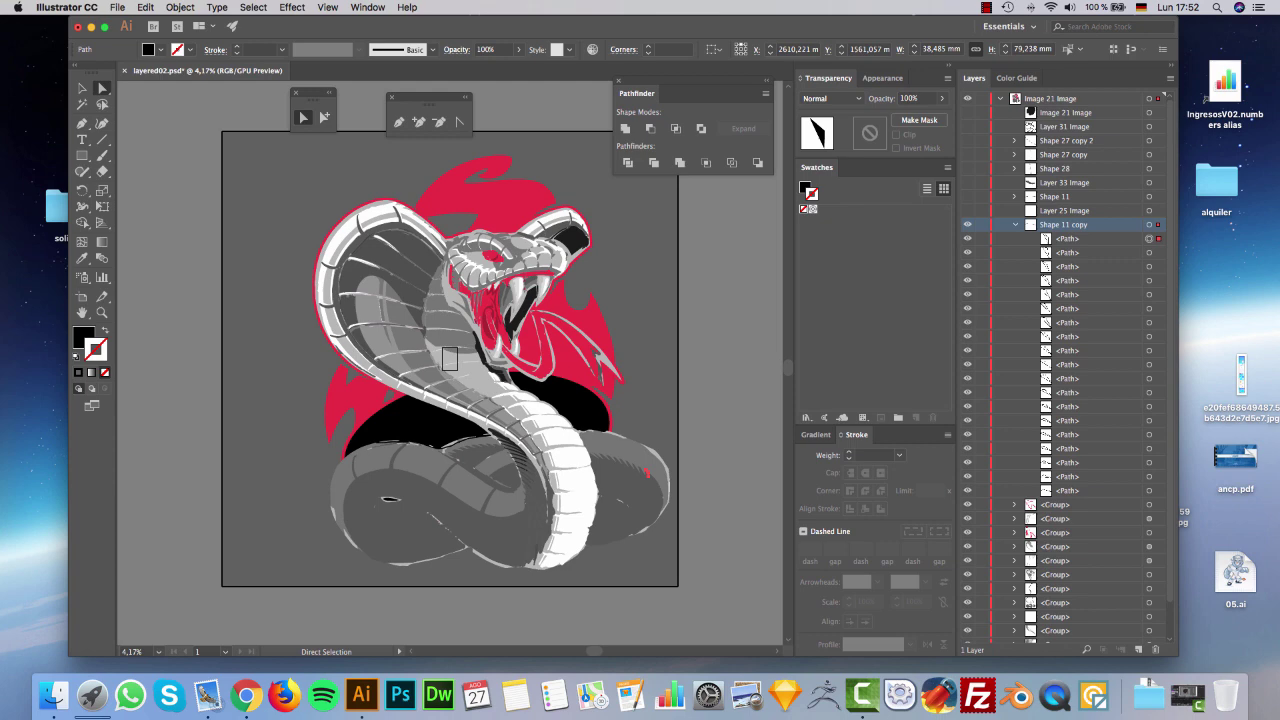
pyautogui.click(1015, 225)
# Show the Layer 25 Image mouth and tongue highlights and adjust their color balance to -60% red.
pyautogui.click(1064, 211)
pyautogui.click(967, 210)
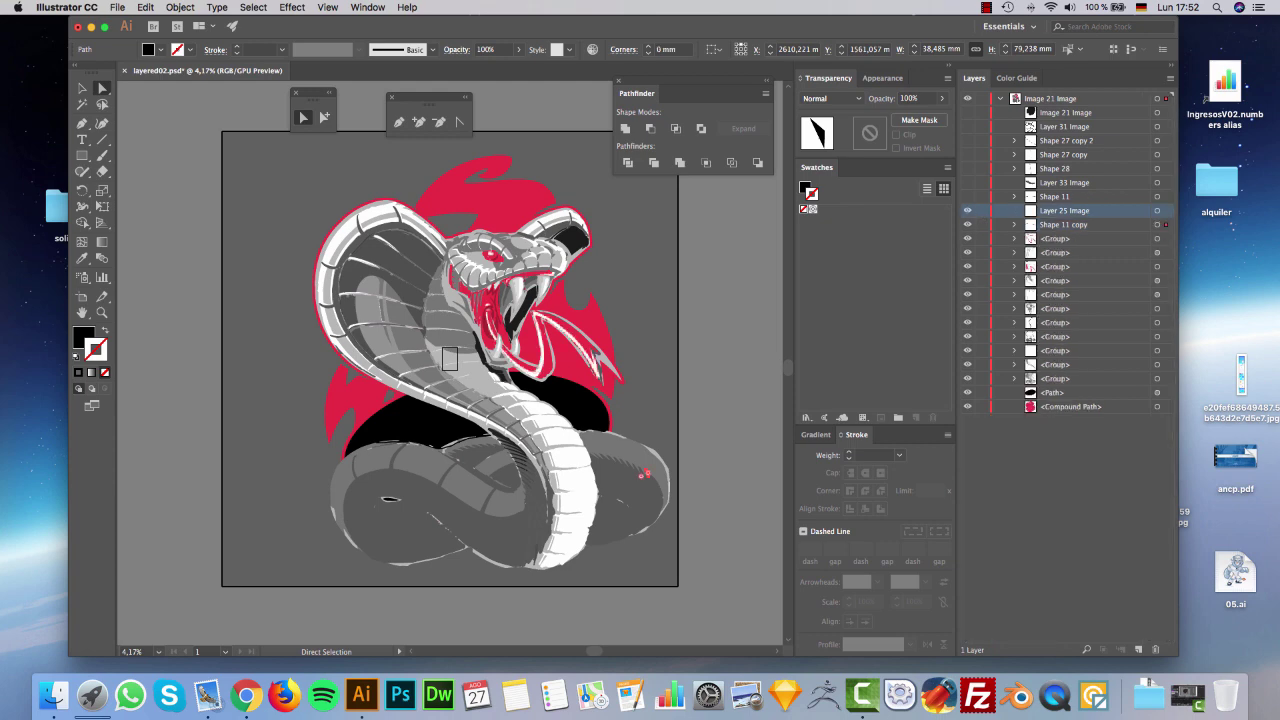
pyautogui.click(1158, 210)
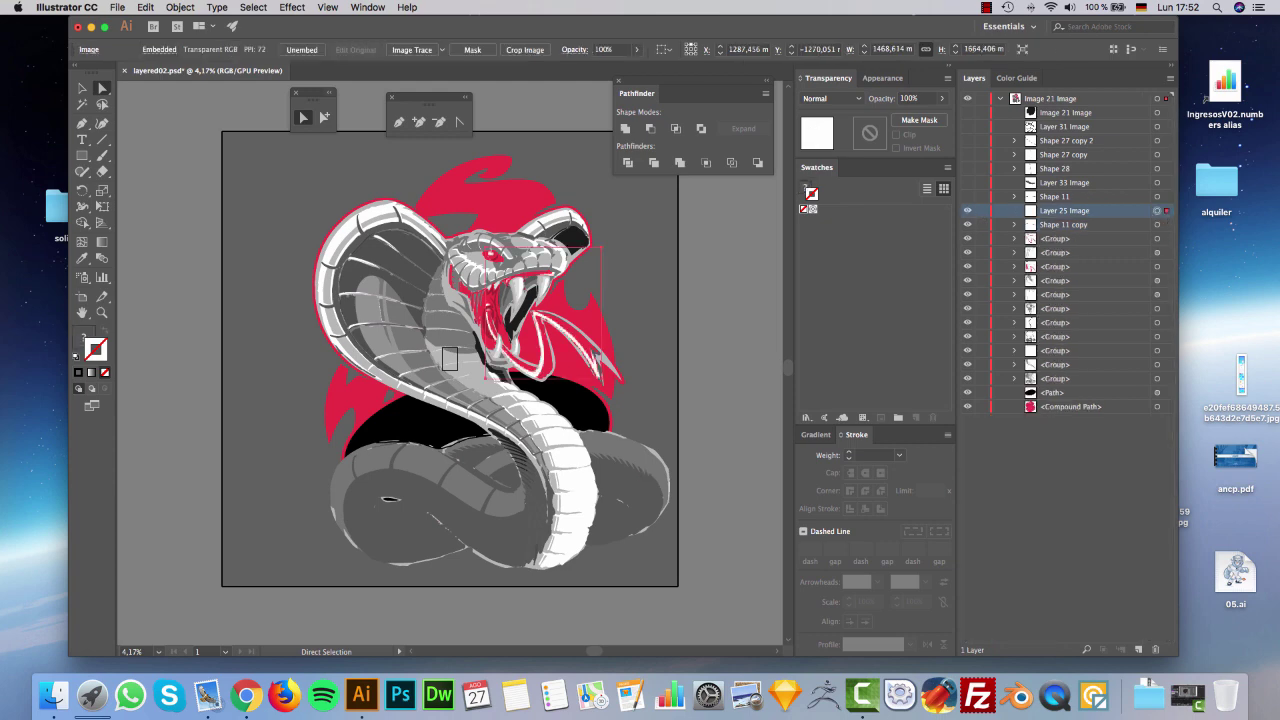
pyautogui.click(145, 7)
pyautogui.moveTo(169, 225)
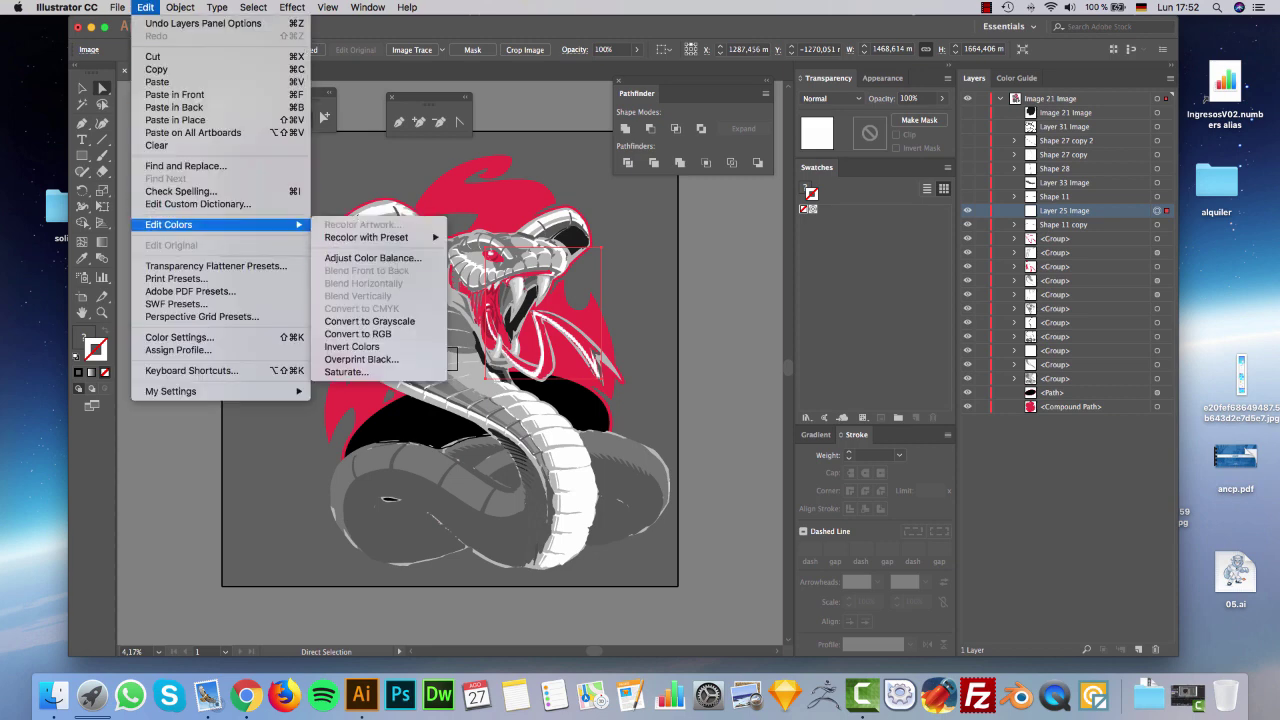
pyautogui.click(370, 257)
pyautogui.press('Tab')
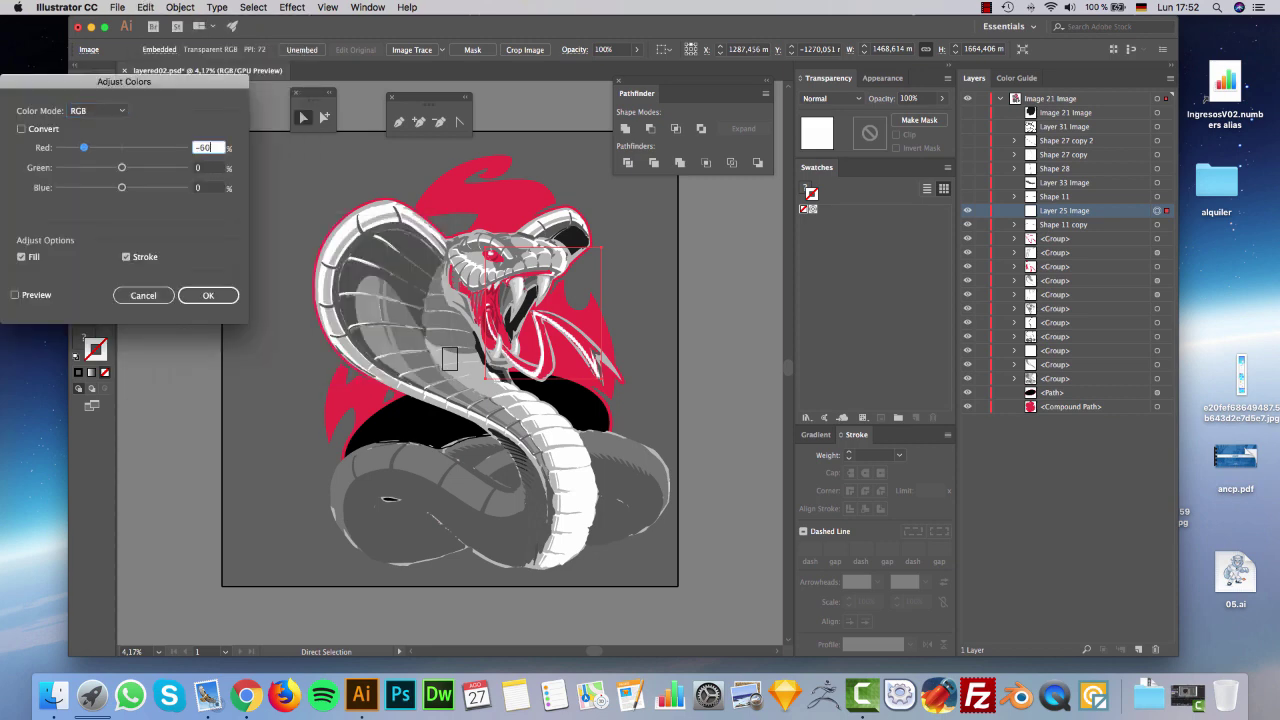
pyautogui.write('-60')
pyautogui.press('Return')
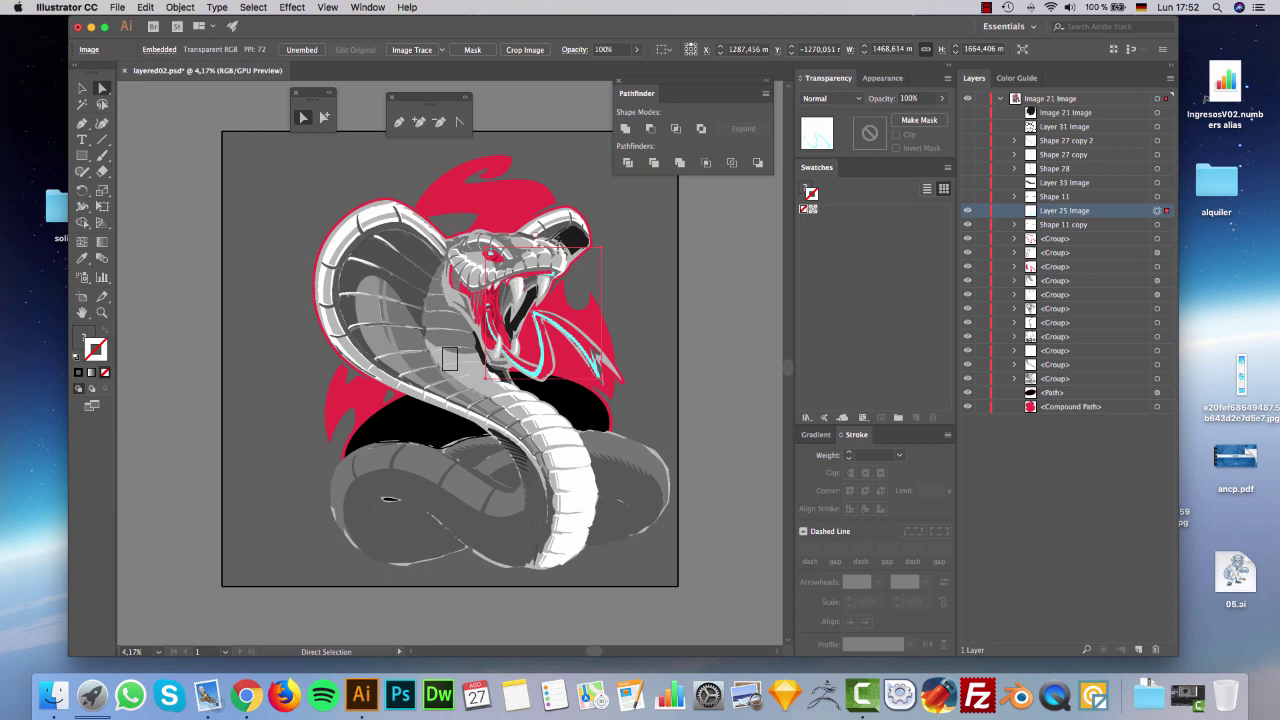
# Trace the Layer 25 Image with Tracing Preset 1, expand it into paths, and fill the resulting highlights with white.
pyautogui.click(441, 49)
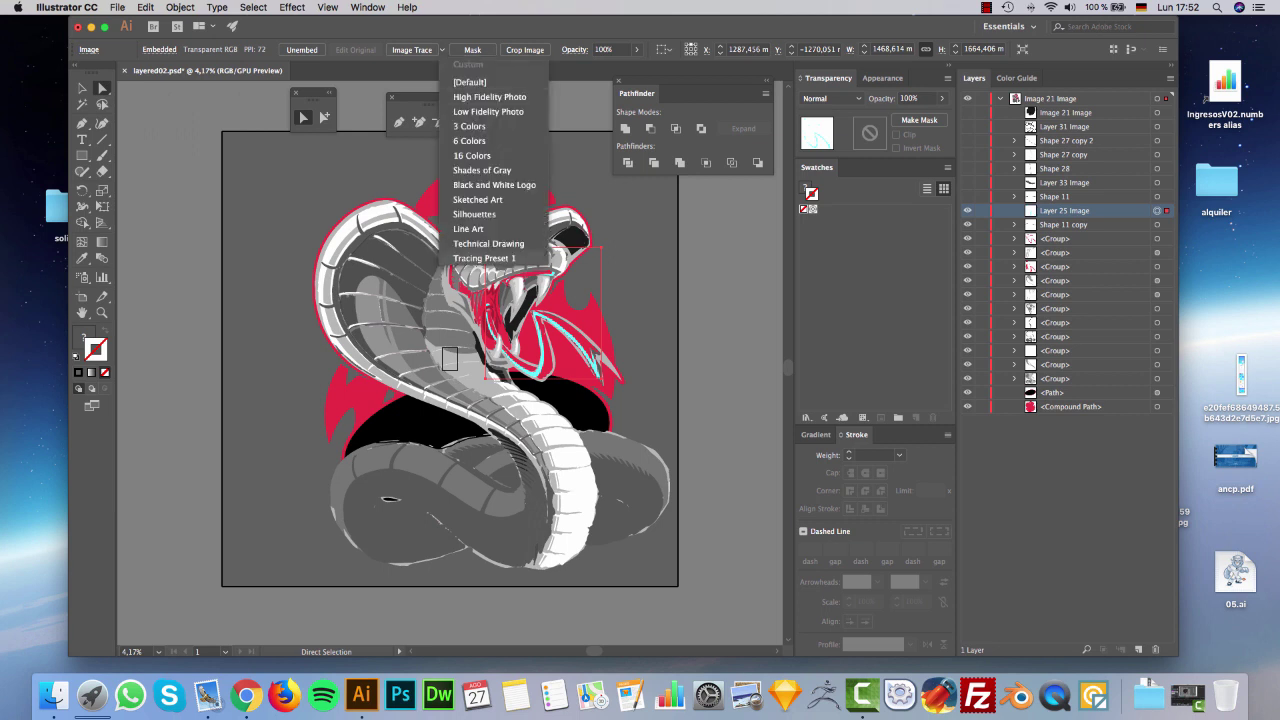
pyautogui.click(484, 258)
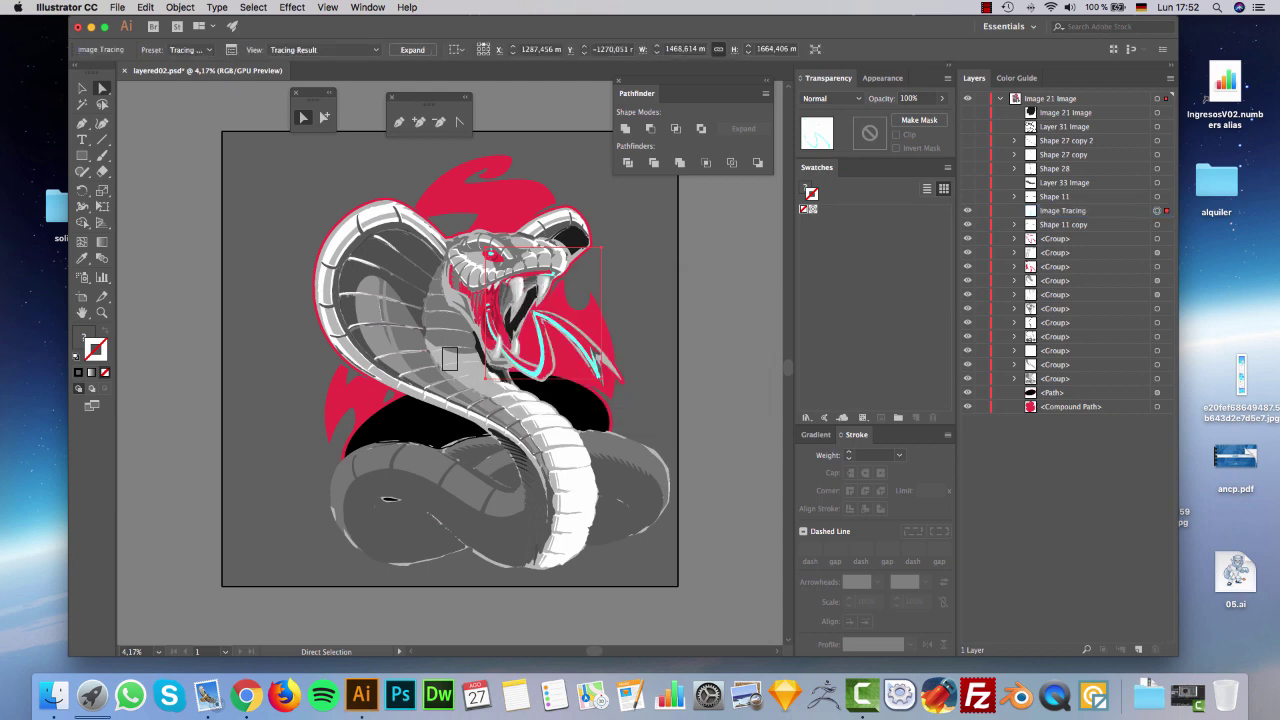
pyautogui.click(412, 49)
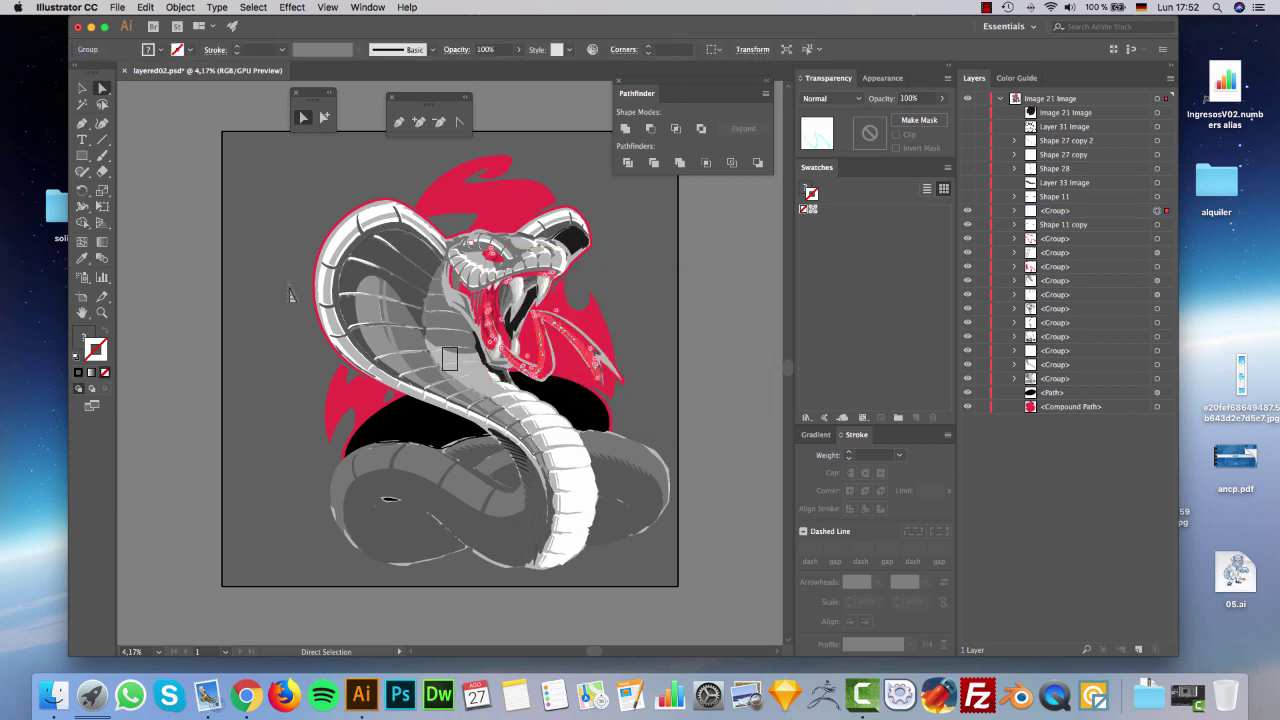
pyautogui.click(76, 357)
pyautogui.click(104, 372)
pyautogui.click(145, 383)
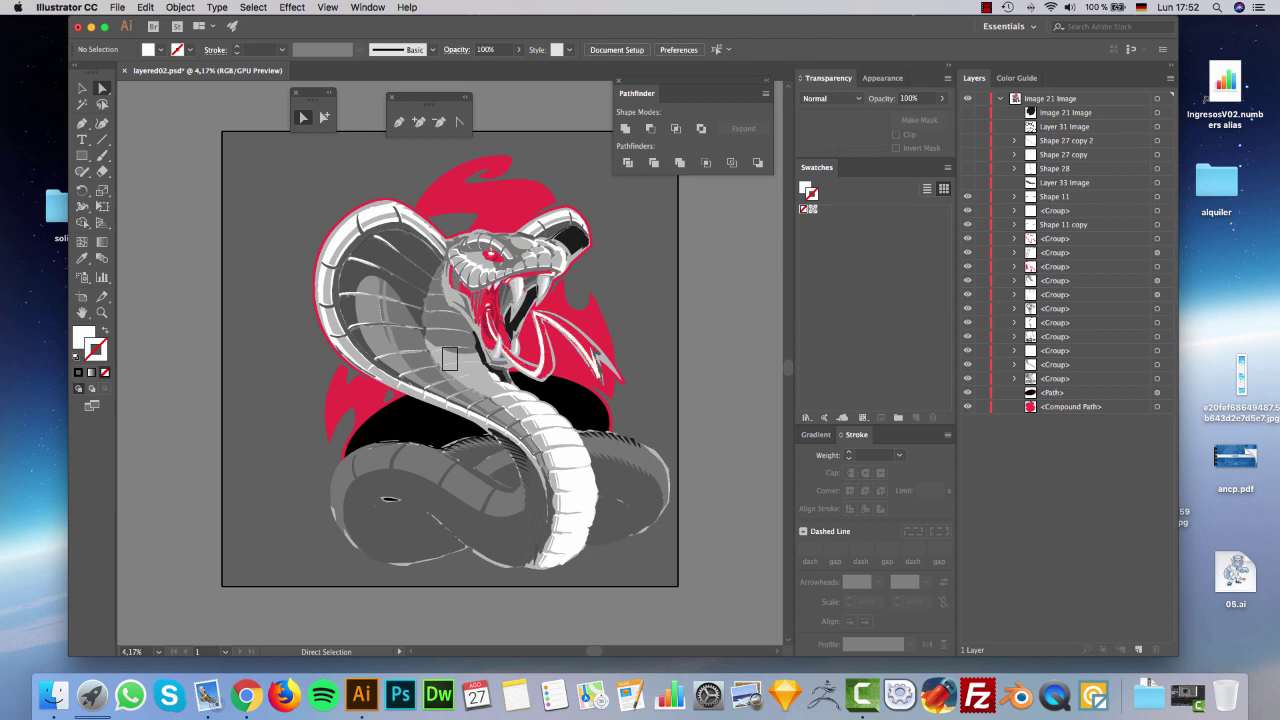
# Show the Shape 11 shading along the upper edges of the coils and check its individual paths.
pyautogui.click(967, 197)
pyautogui.click(1157, 197)
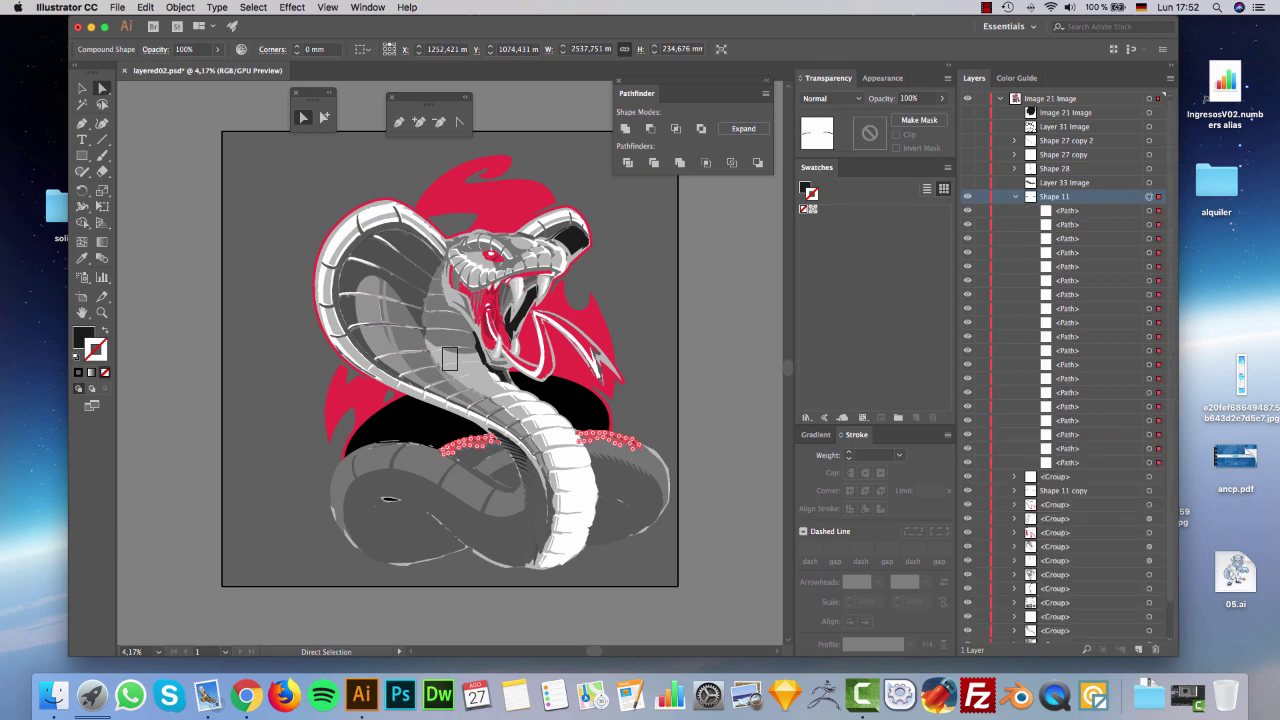
pyautogui.click(1015, 197)
# Show the dark eye-area shading Layer 33 Image, trace it with the default preset, and expand it into paths.
pyautogui.click(1157, 183)
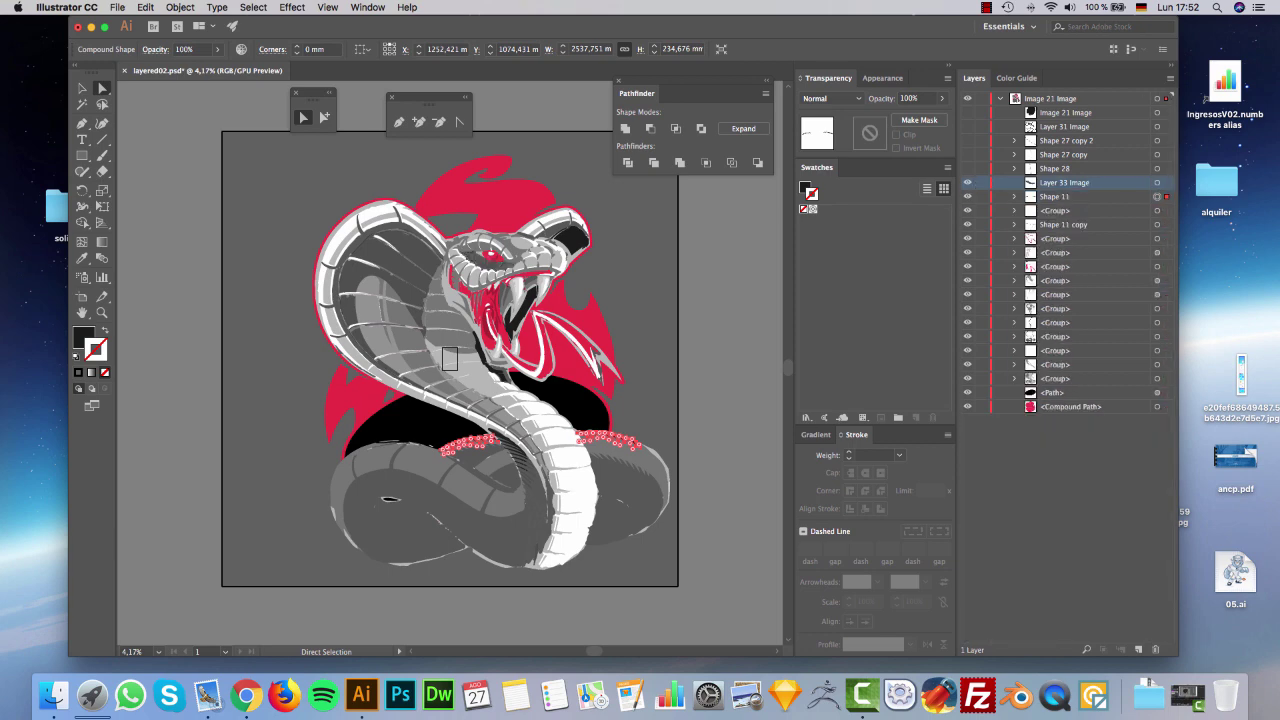
pyautogui.click(967, 183)
pyautogui.click(967, 183)
pyautogui.click(1157, 183)
pyautogui.click(442, 50)
pyautogui.click(484, 258)
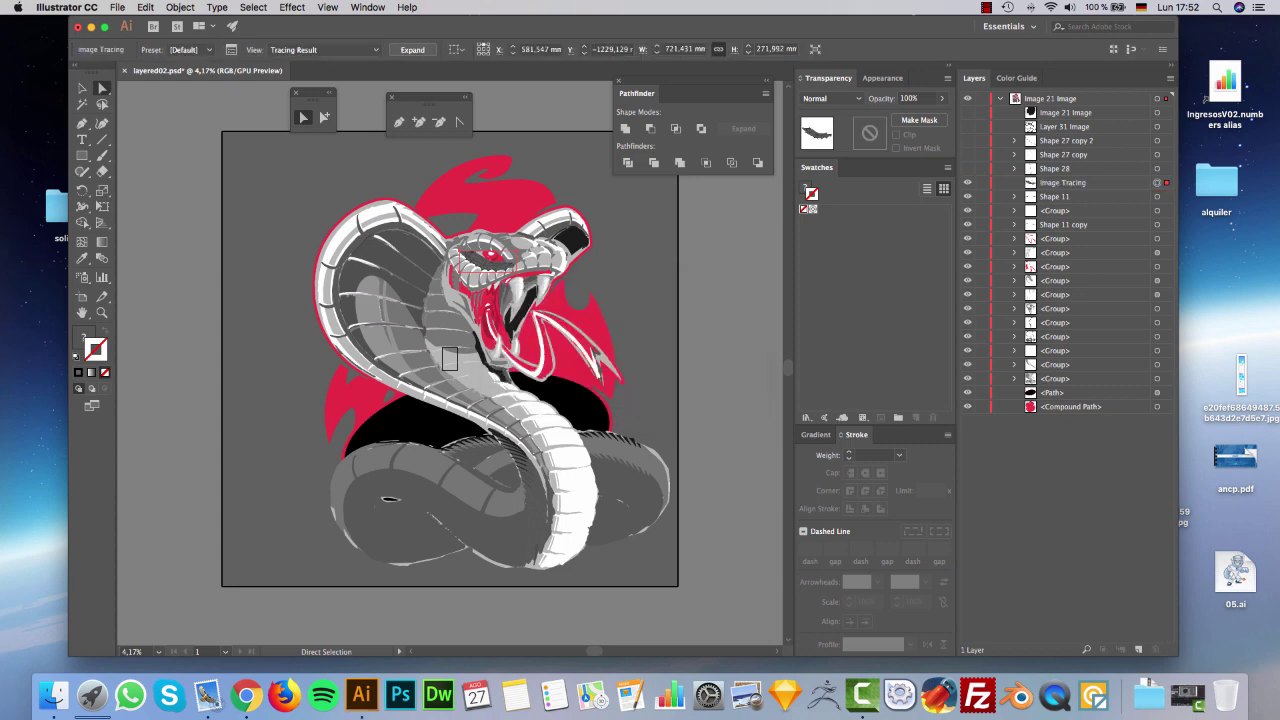
pyautogui.click(412, 50)
pyautogui.click(727, 235)
# Show the vector shading shapes Shape 28, Shape 27 copy and Shape 27 copy 2.
pyautogui.click(967, 169)
pyautogui.click(1157, 169)
pyautogui.click(1014, 169)
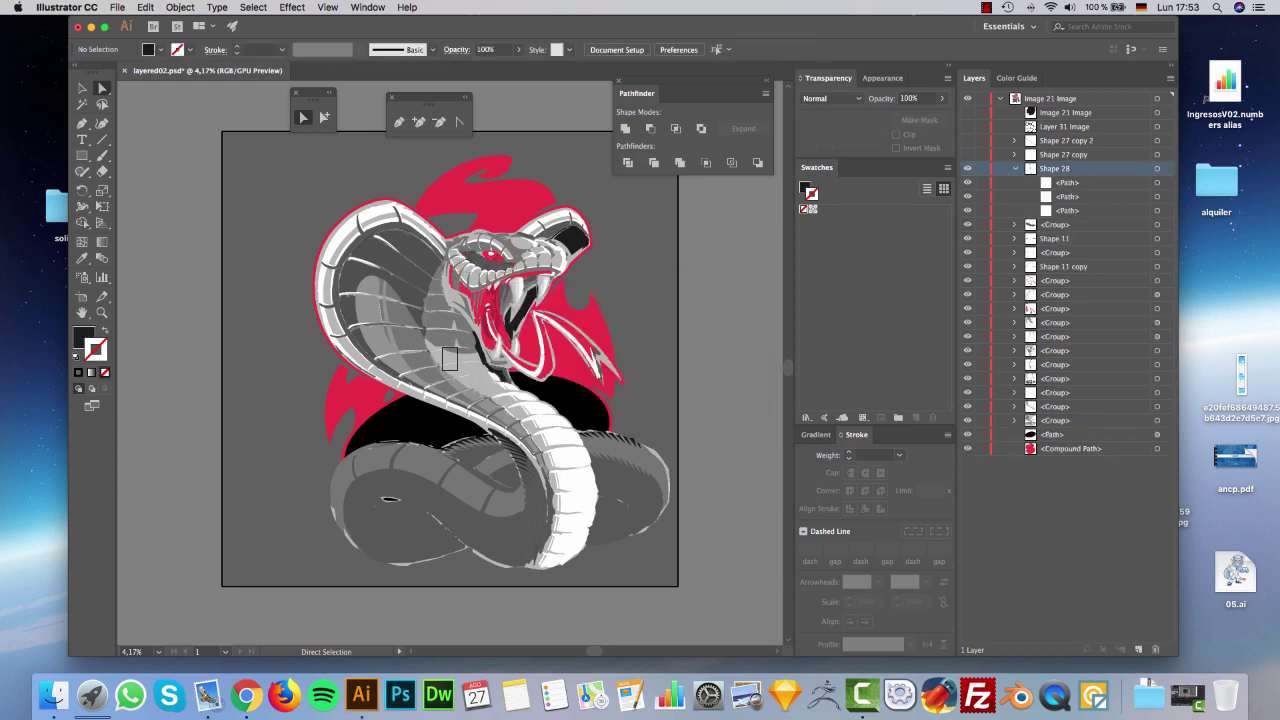
pyautogui.click(1014, 169)
pyautogui.click(967, 155)
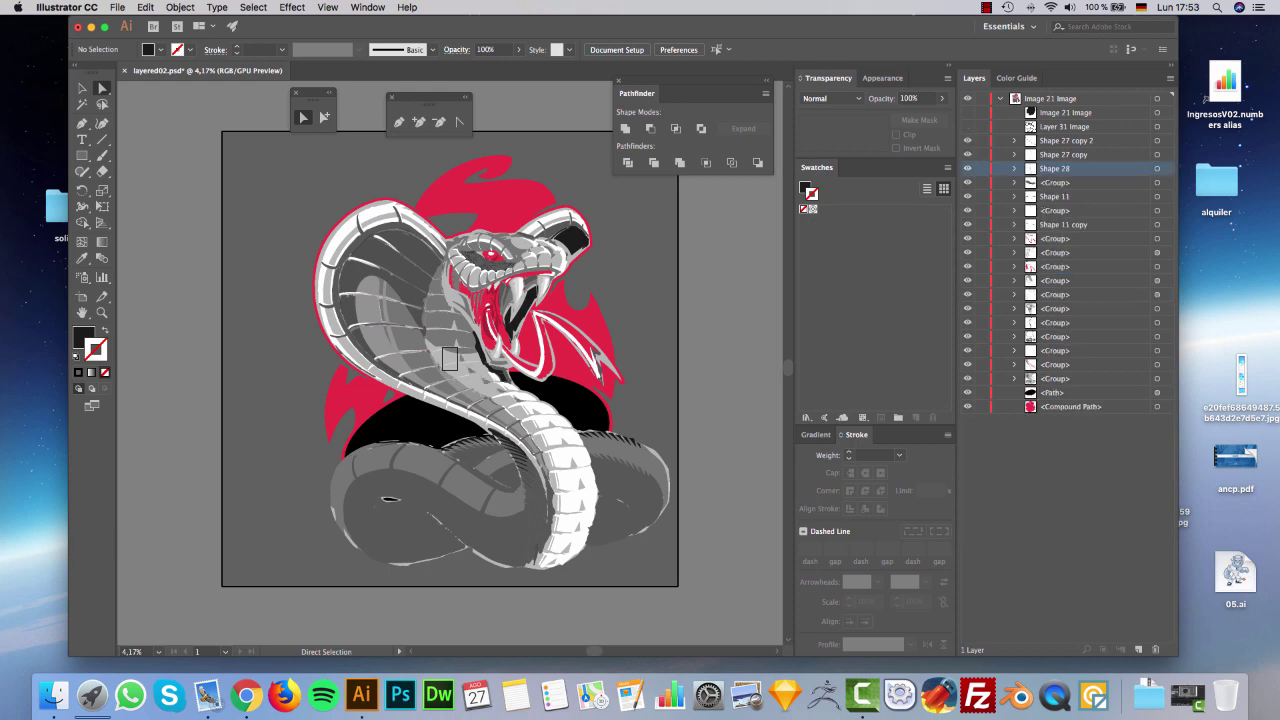
# Show the black outline artwork Layer 31 Image and check its alignment with the colors around the mouth and tongue.
pyautogui.click(967, 126)
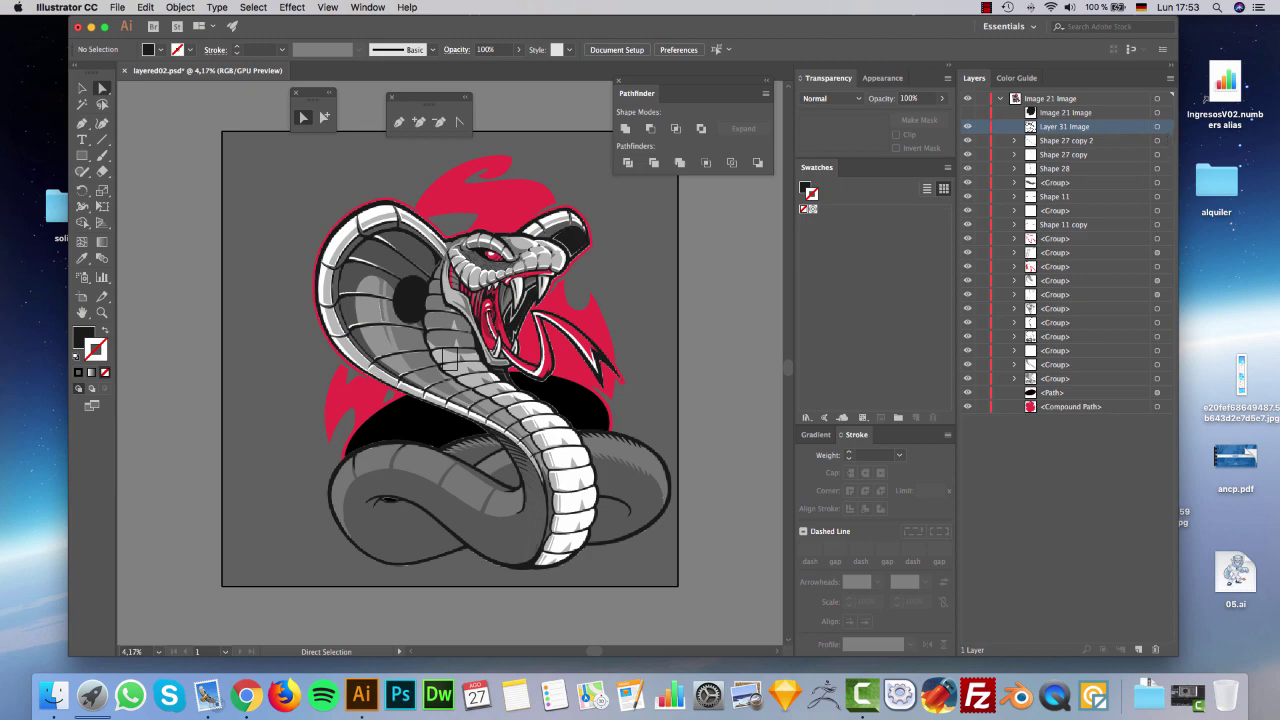
pyautogui.click(102, 313)
pyautogui.click(428, 311)
pyautogui.click(432, 314)
pyautogui.moveTo(742, 372); pyautogui.dragTo(576, 375)
pyautogui.moveTo(442, 360); pyautogui.dragTo(603, 265)
pyautogui.click(102, 90)
pyautogui.scroll(-5, 283, 290)
pyautogui.scroll(-10, 283, 290)
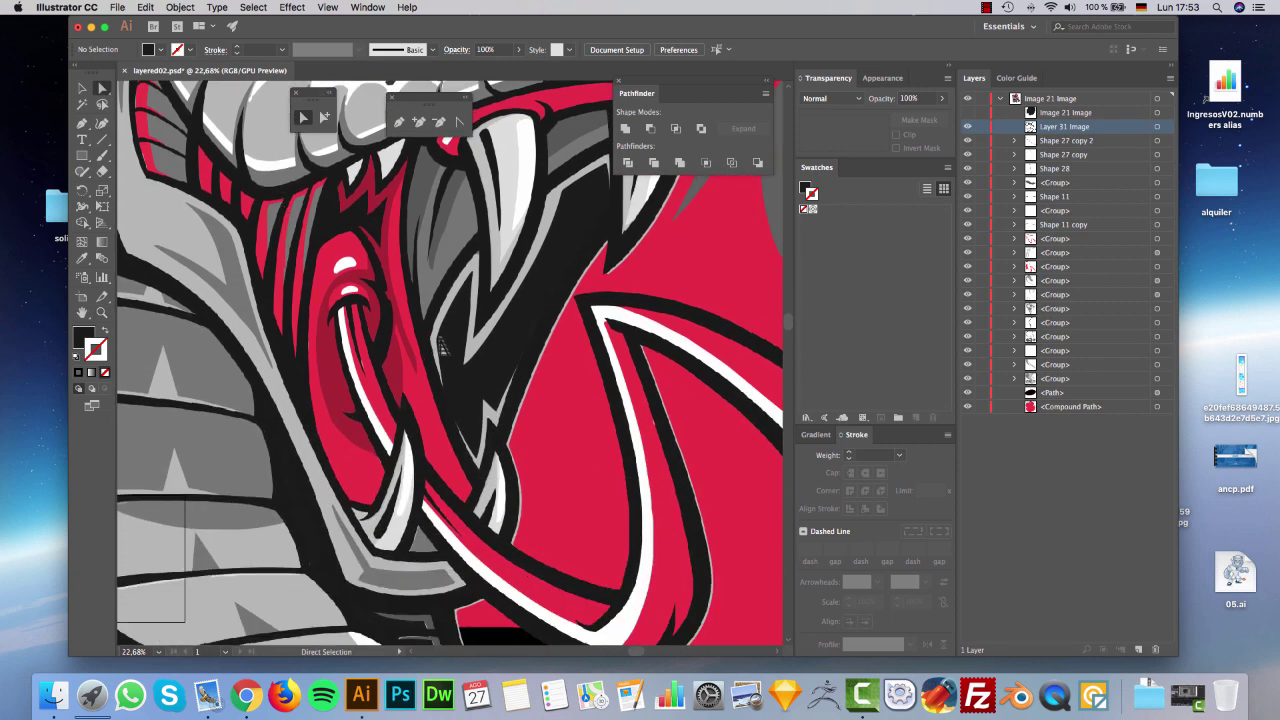
pyautogui.scroll(10, 549, 432)
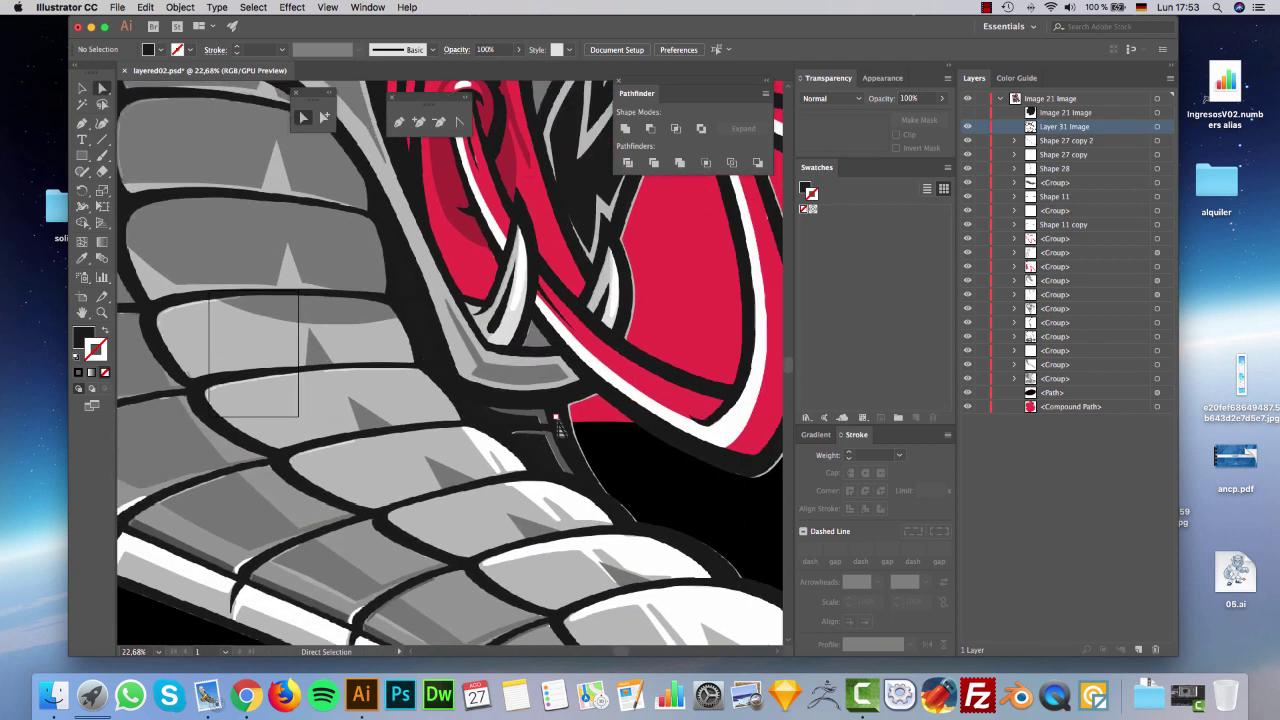
pyautogui.hscroll(3, 565, 380)
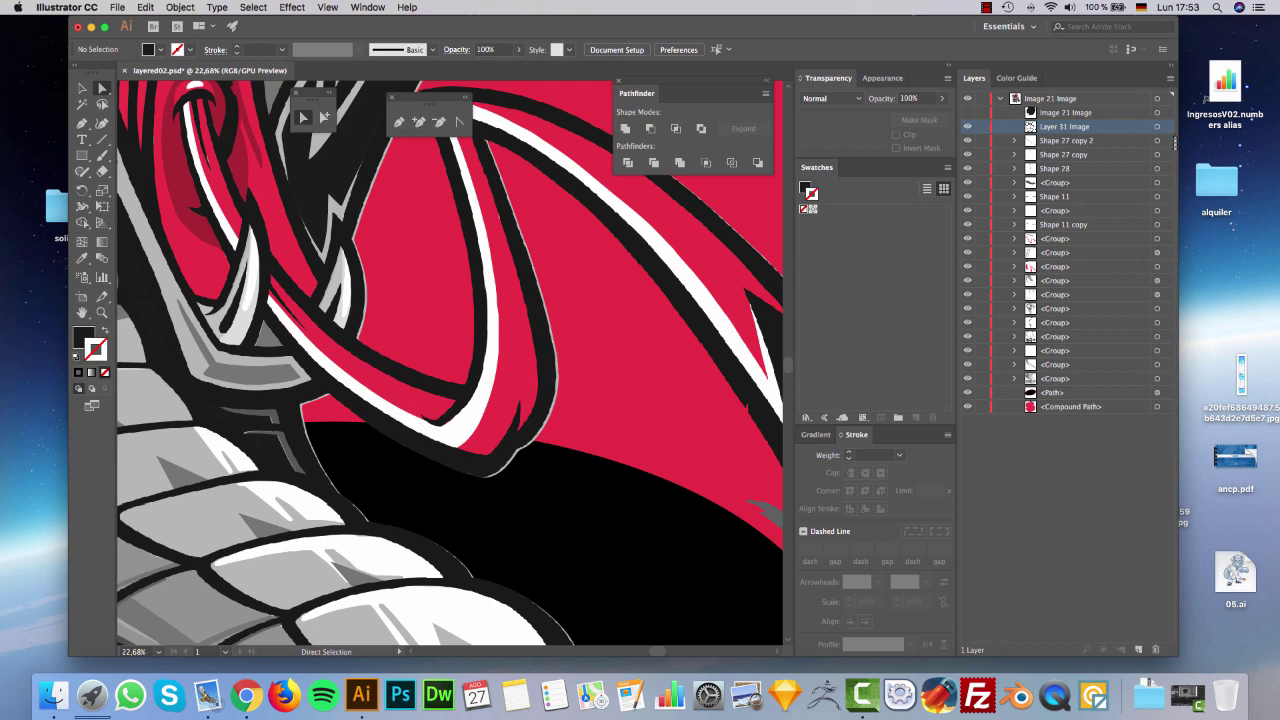
# Nudge the Layer 31 Image outline about 5 mm right and 3 mm down to line up with the color shapes.
pyautogui.click(1160, 126)
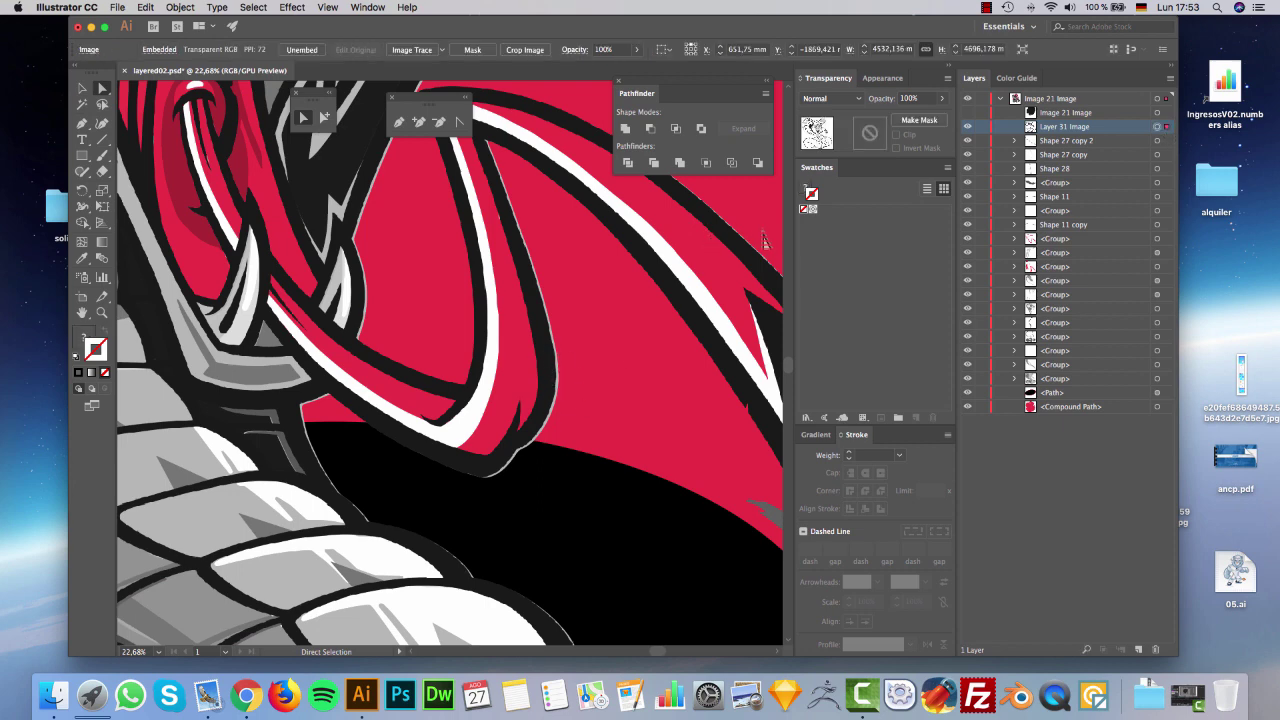
pyautogui.press('Right')
pyautogui.press('Right')
pyautogui.press('Right')
pyautogui.press('Right')
pyautogui.press('Right')
pyautogui.press('Right')
pyautogui.press('Right')
pyautogui.press('Right')
pyautogui.press('Right')
pyautogui.press('Right')
pyautogui.press('Right')
pyautogui.press('Right')
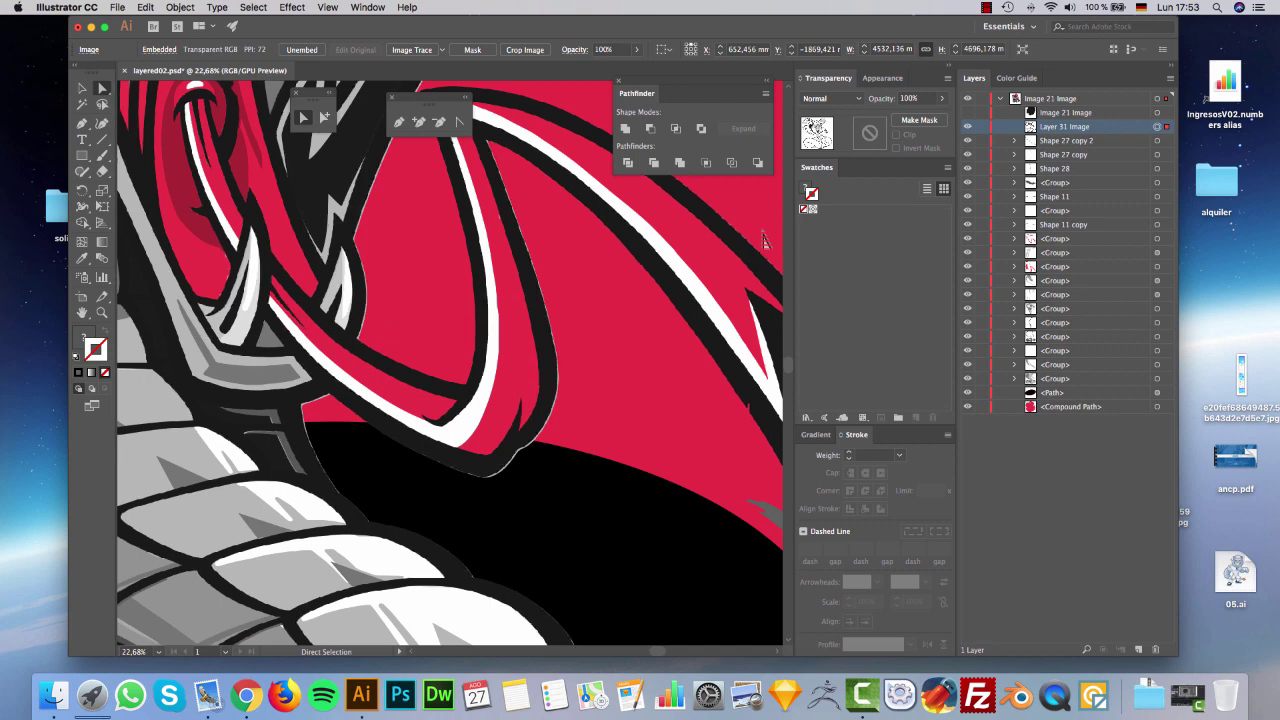
pyautogui.press('Right')
pyautogui.press('Right')
pyautogui.press('Down')
pyautogui.press('Down')
pyautogui.press('Down')
pyautogui.press('Down')
pyautogui.press('Down')
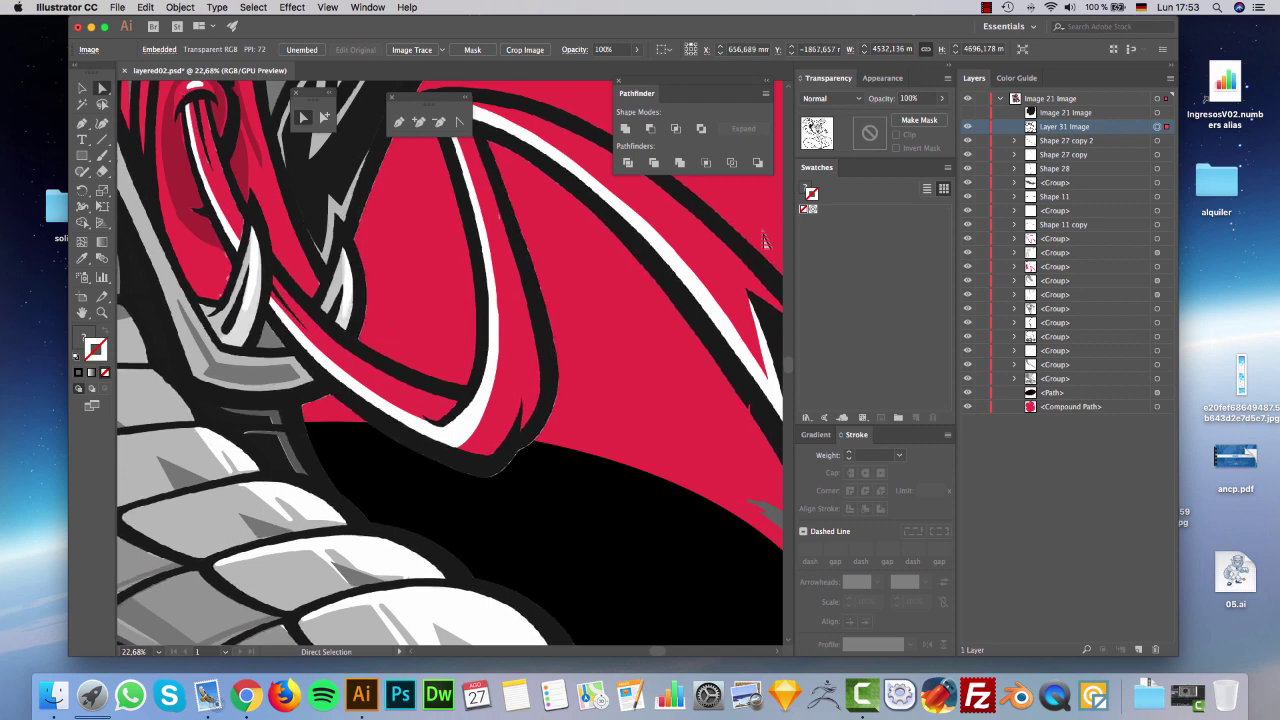
pyautogui.press('Down')
pyautogui.press('Right')
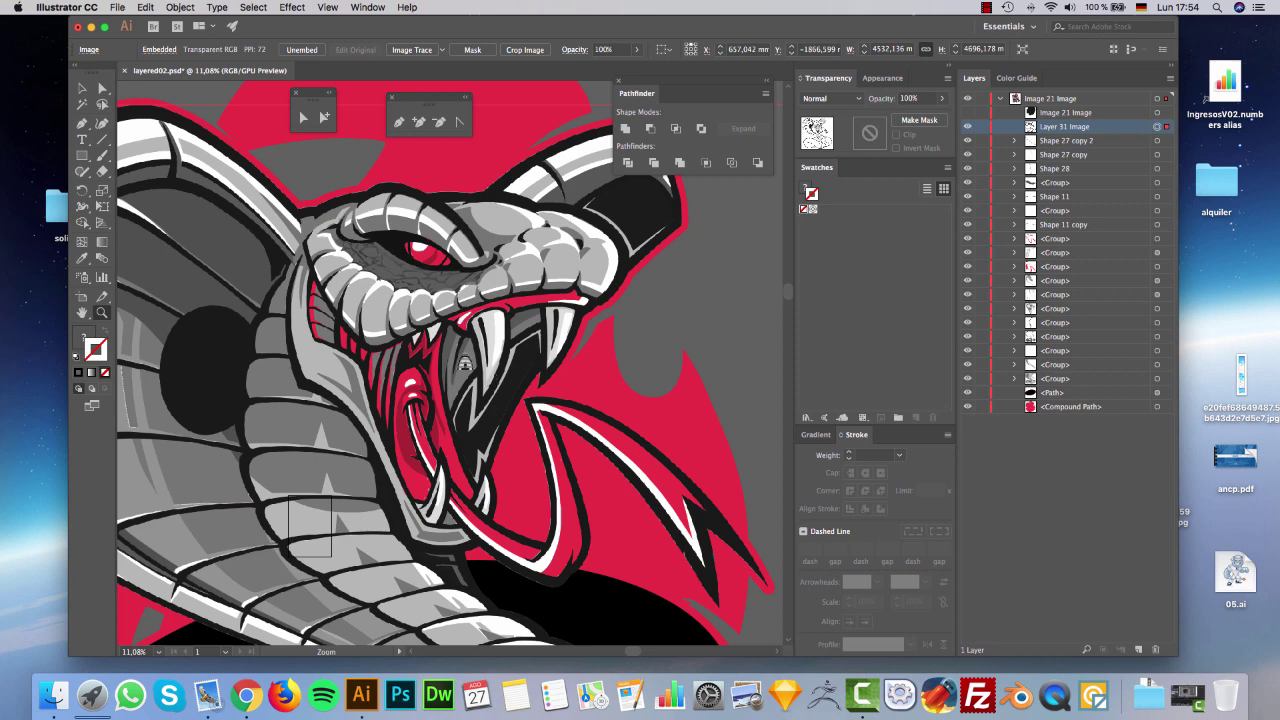
# Trace the Layer 31 Image outline with Tracing Preset 1 and expand it into a group of paths.
pyautogui.scroll(5, 368, 322)
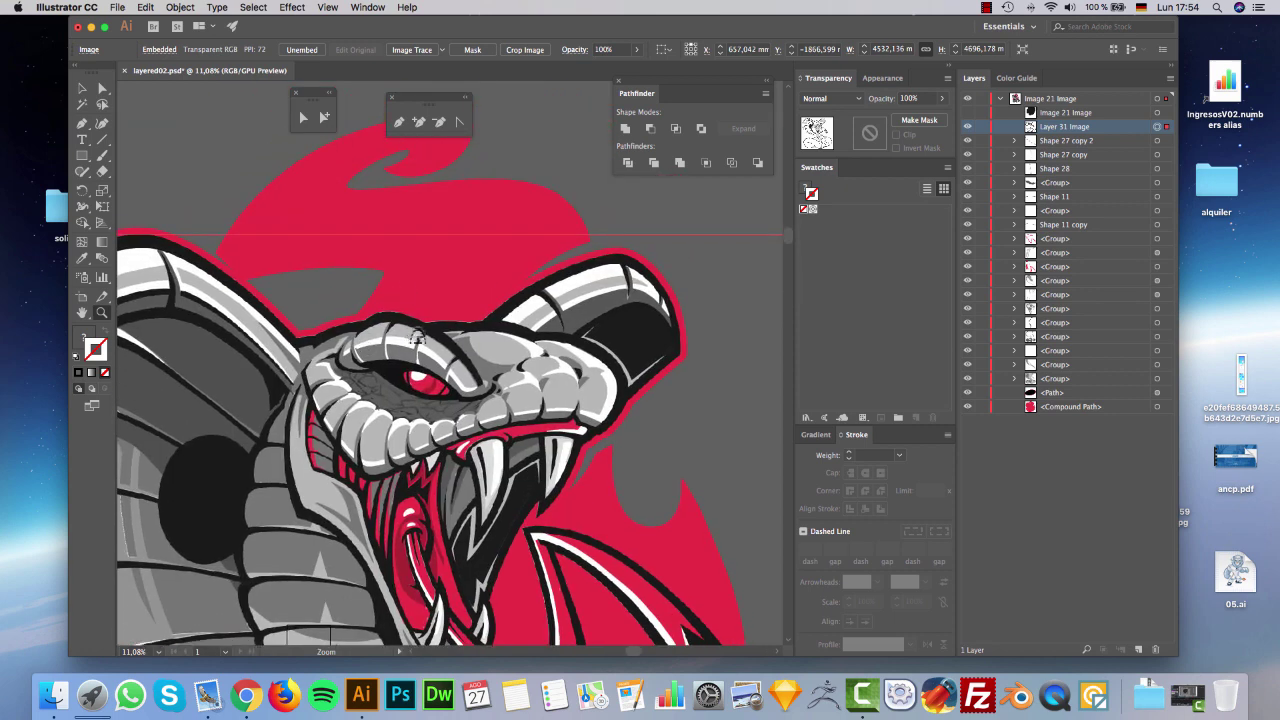
pyautogui.scroll(-7, 398, 320)
pyautogui.scroll(-5, 422, 336)
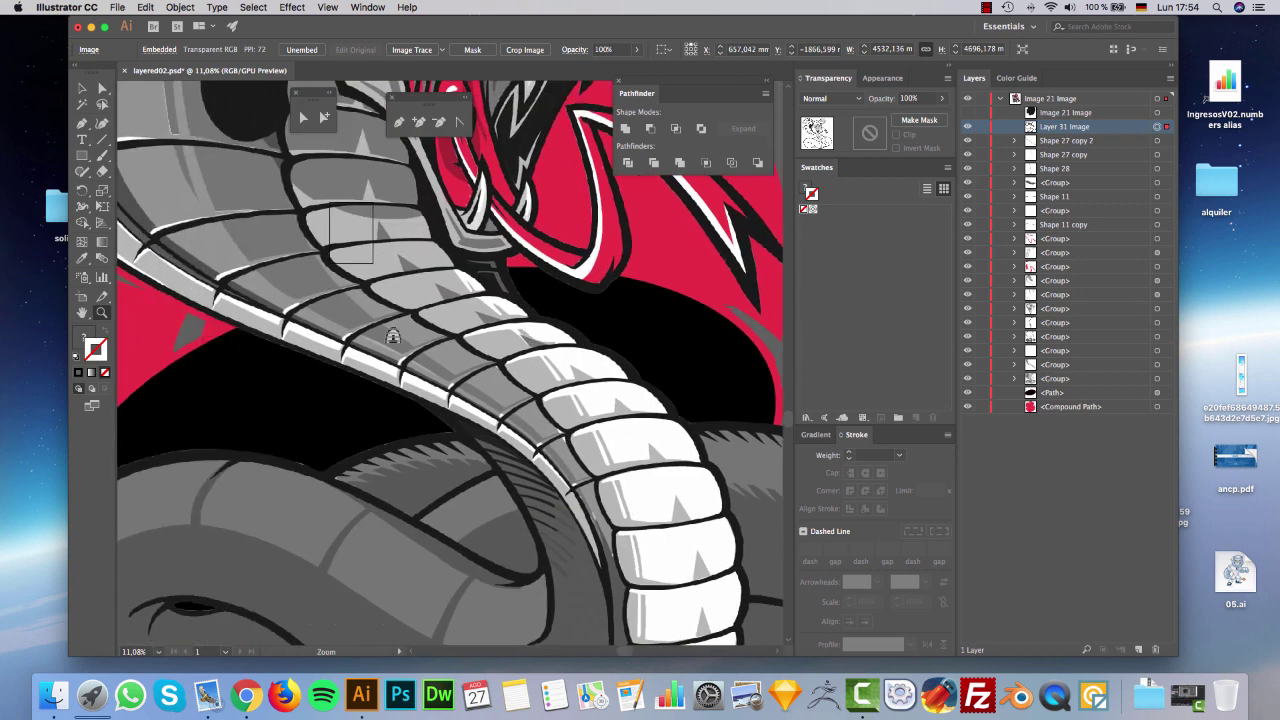
pyautogui.press('v')
pyautogui.click(441, 49)
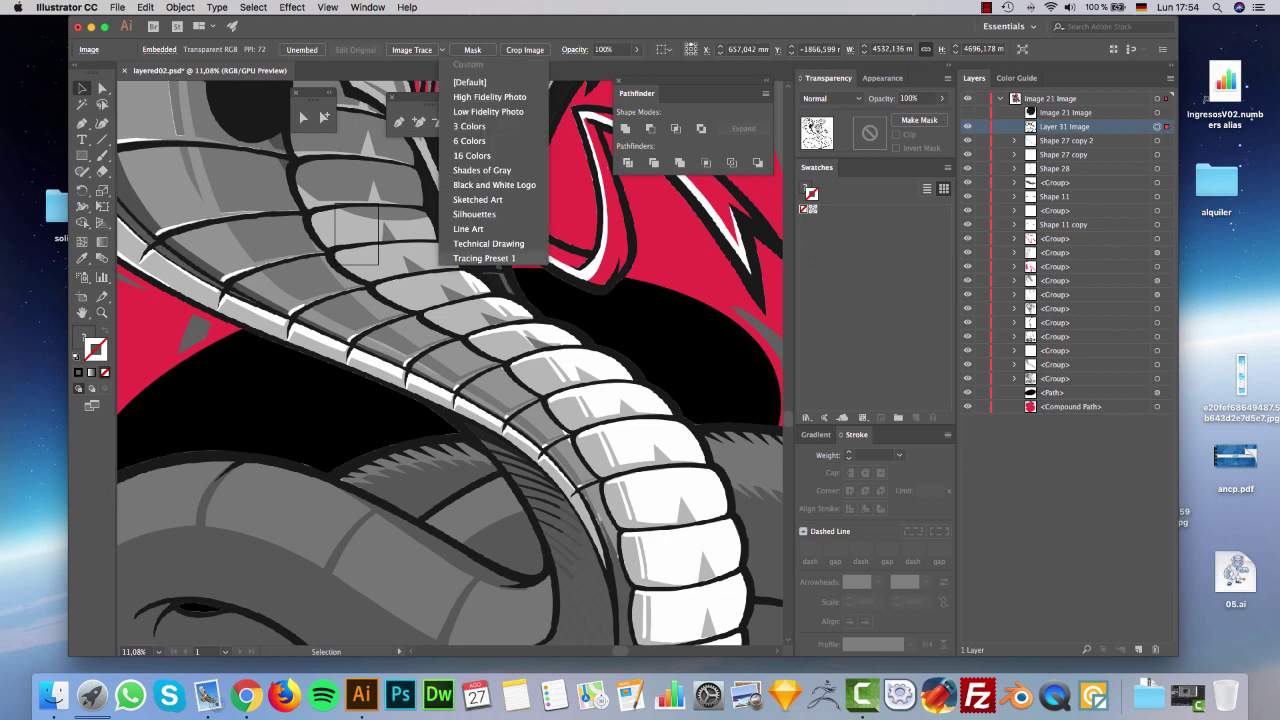
pyautogui.click(485, 258)
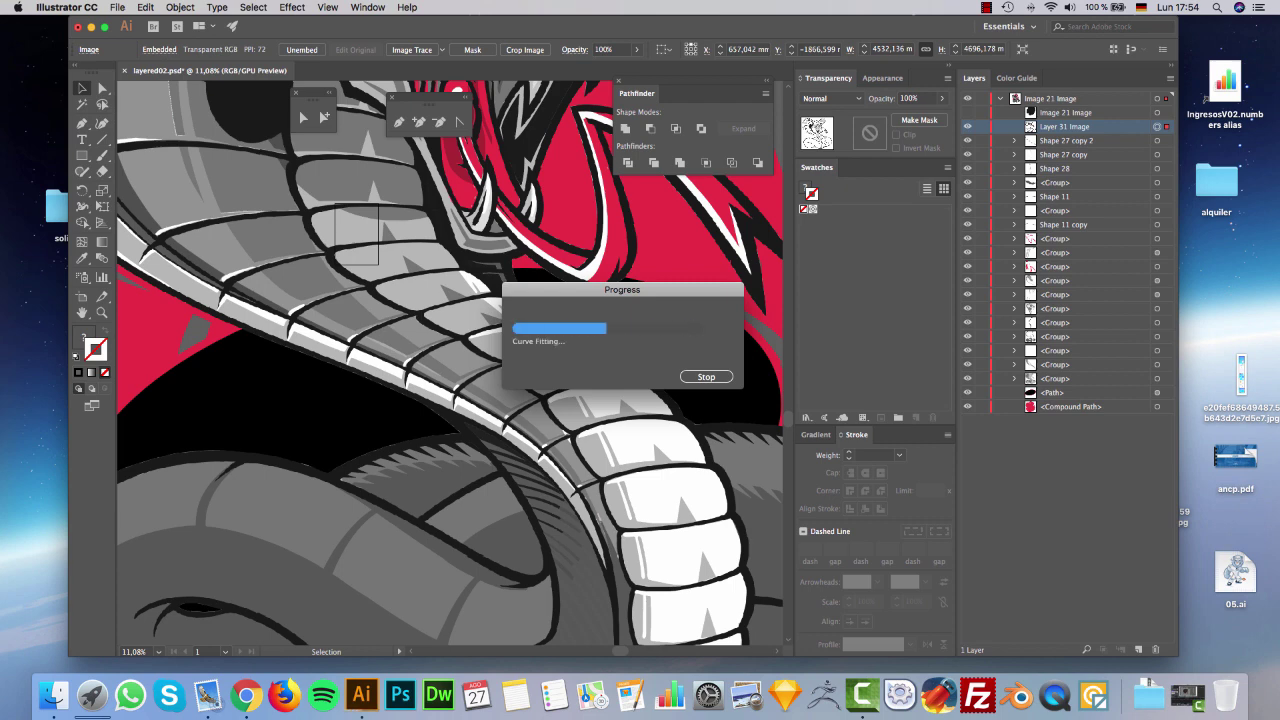
pyautogui.click(302, 114)
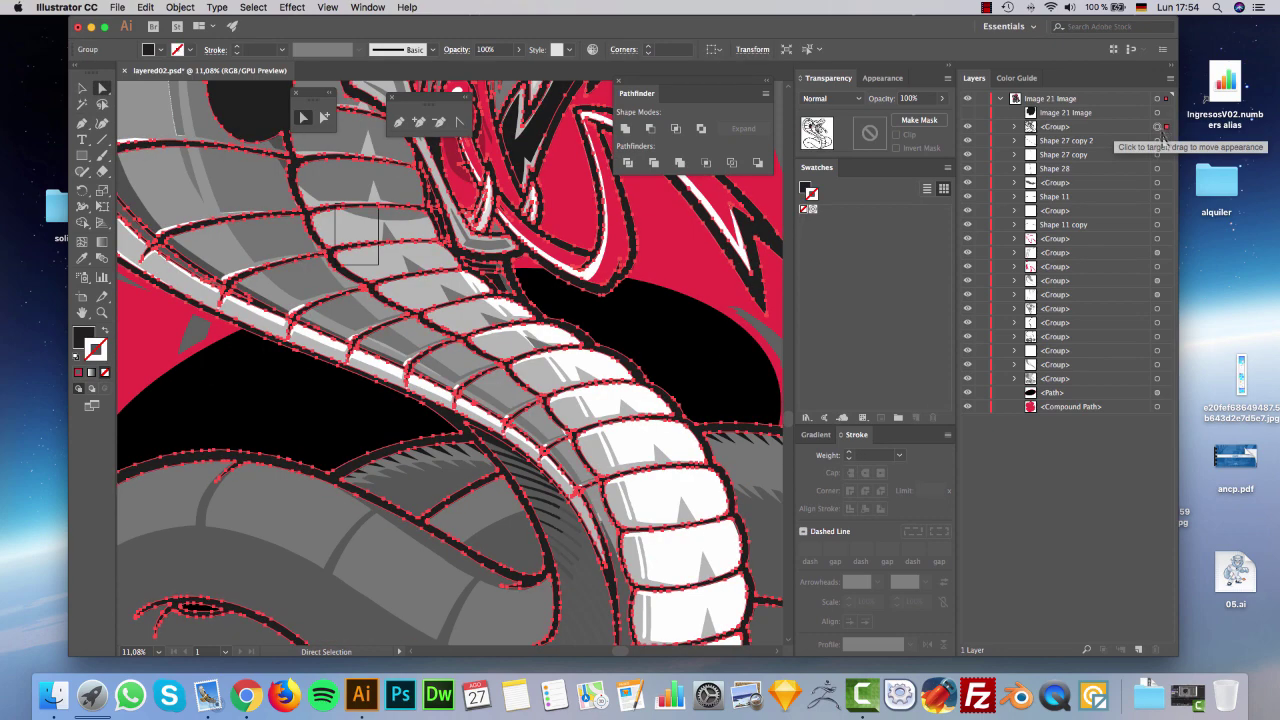
# Keep the expanded outline group selected and hide its selection edges to inspect where the hood meets the coils.
pyautogui.click(703, 373)
pyautogui.press('super+z')
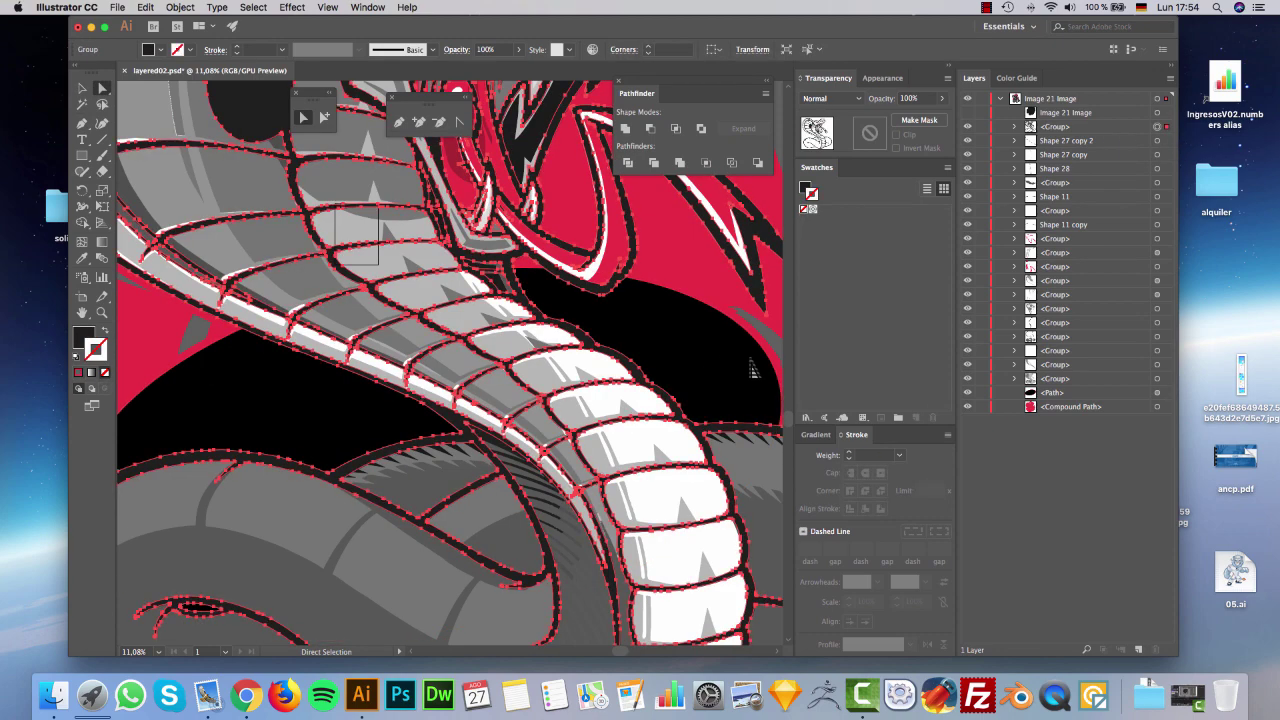
pyautogui.click(101, 312)
pyautogui.click(385, 470)
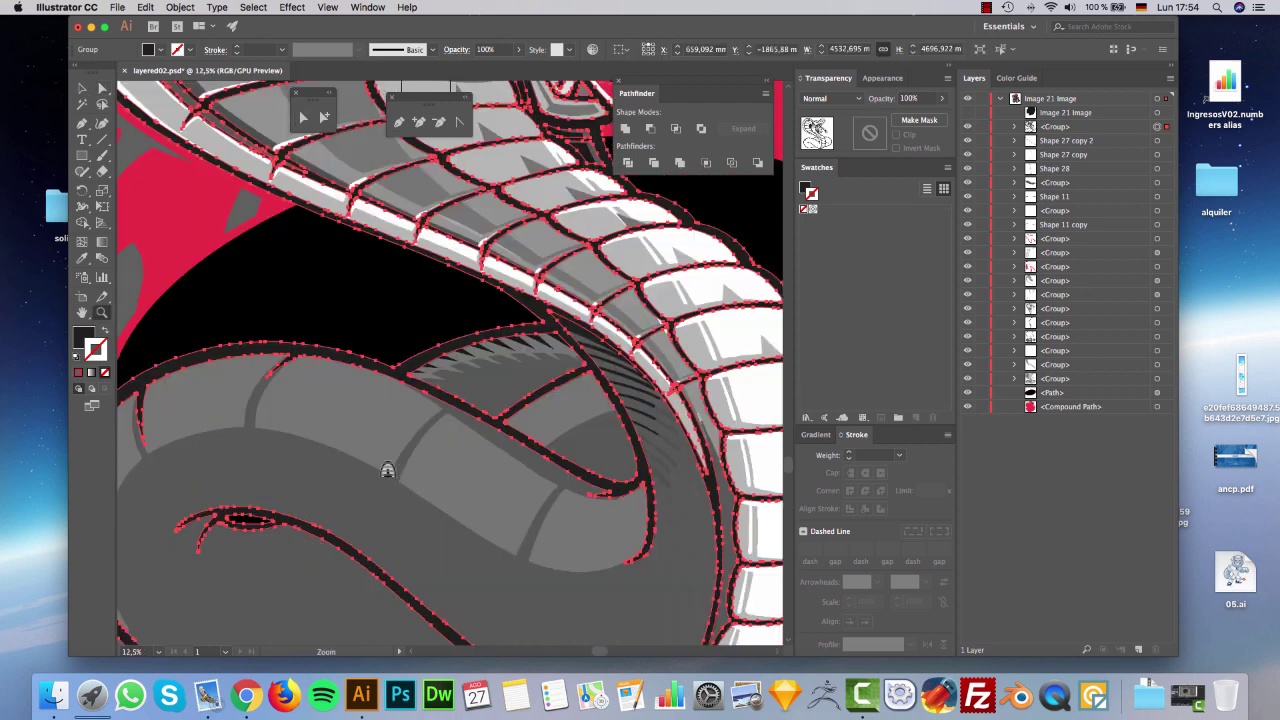
pyautogui.click(465, 334)
pyautogui.click(496, 342)
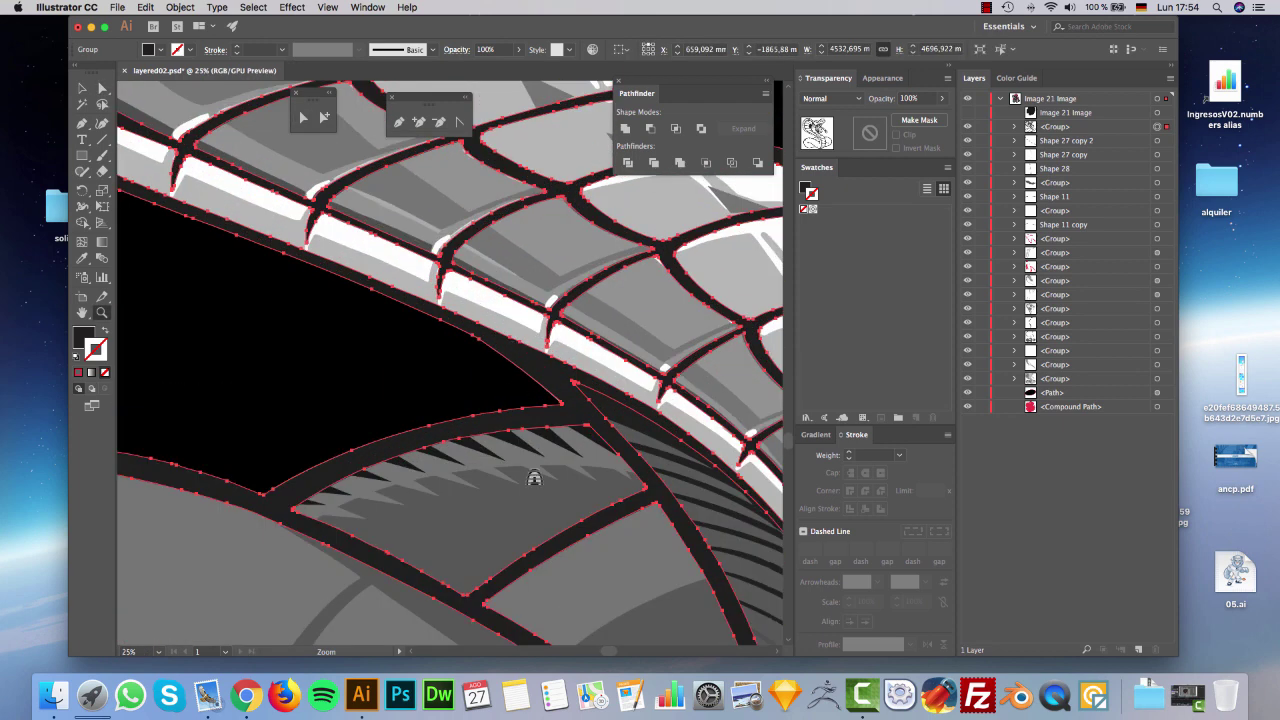
pyautogui.press('super+h')
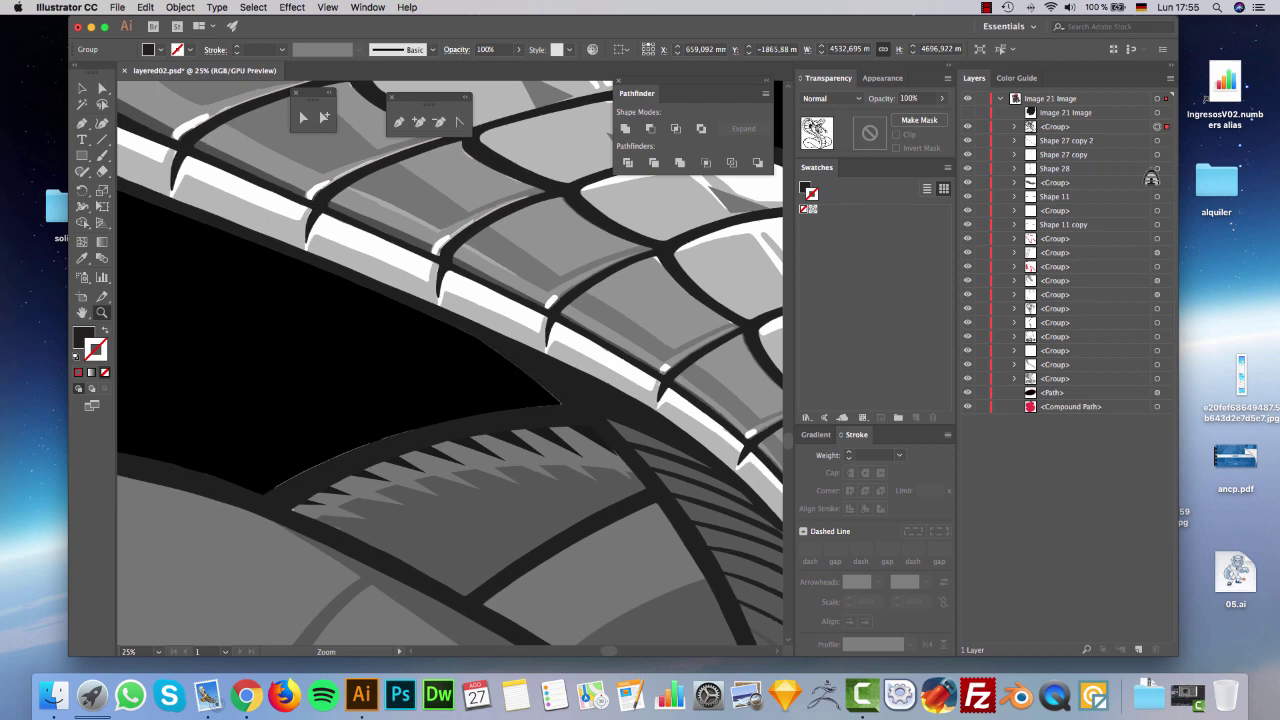
# Nudge the outline group left and up to cover the gaps along the edges of the coils.
pyautogui.press('Left')
pyautogui.press('Left')
pyautogui.press('Left')
pyautogui.press('Left')
pyautogui.press('Left')
pyautogui.press('Left')
pyautogui.press('Left')
pyautogui.press('Left')
pyautogui.press('Left')
pyautogui.press('Up')
pyautogui.press('Up')
pyautogui.press('Up')
pyautogui.press('Up')
pyautogui.press('Up')
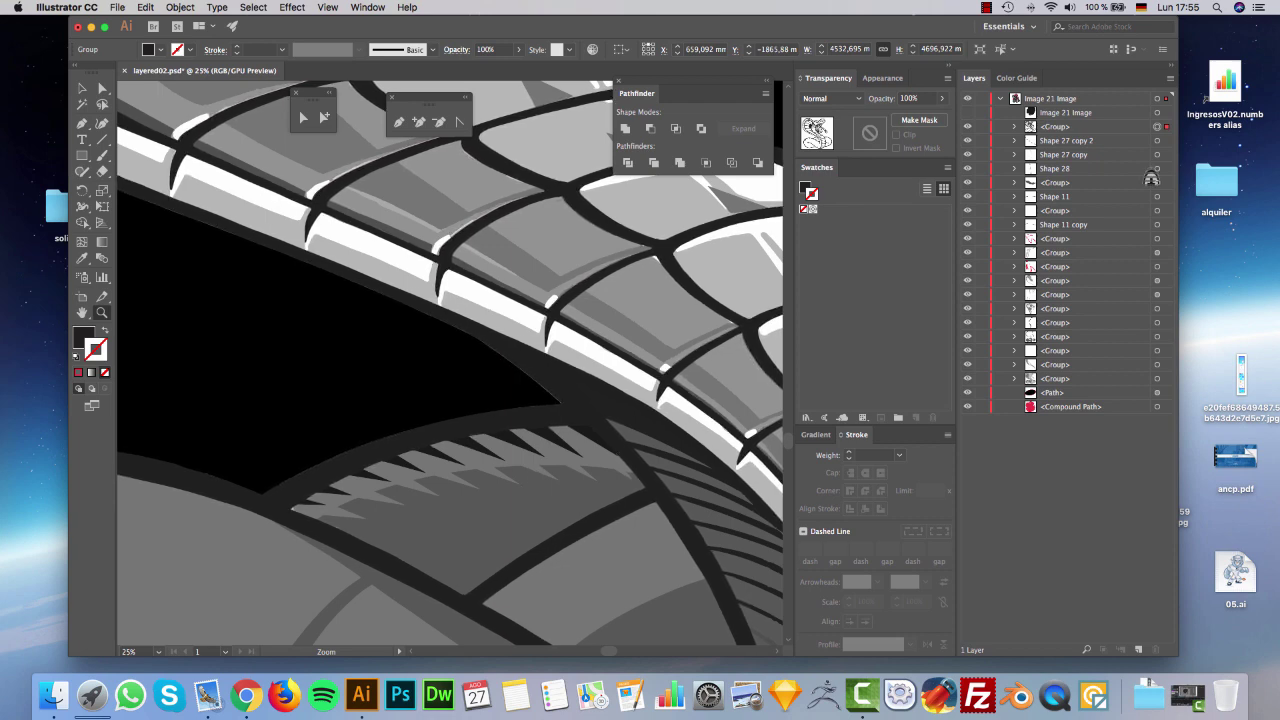
pyautogui.press('Left')
pyautogui.press('Left')
pyautogui.press('Left')
pyautogui.press('Left')
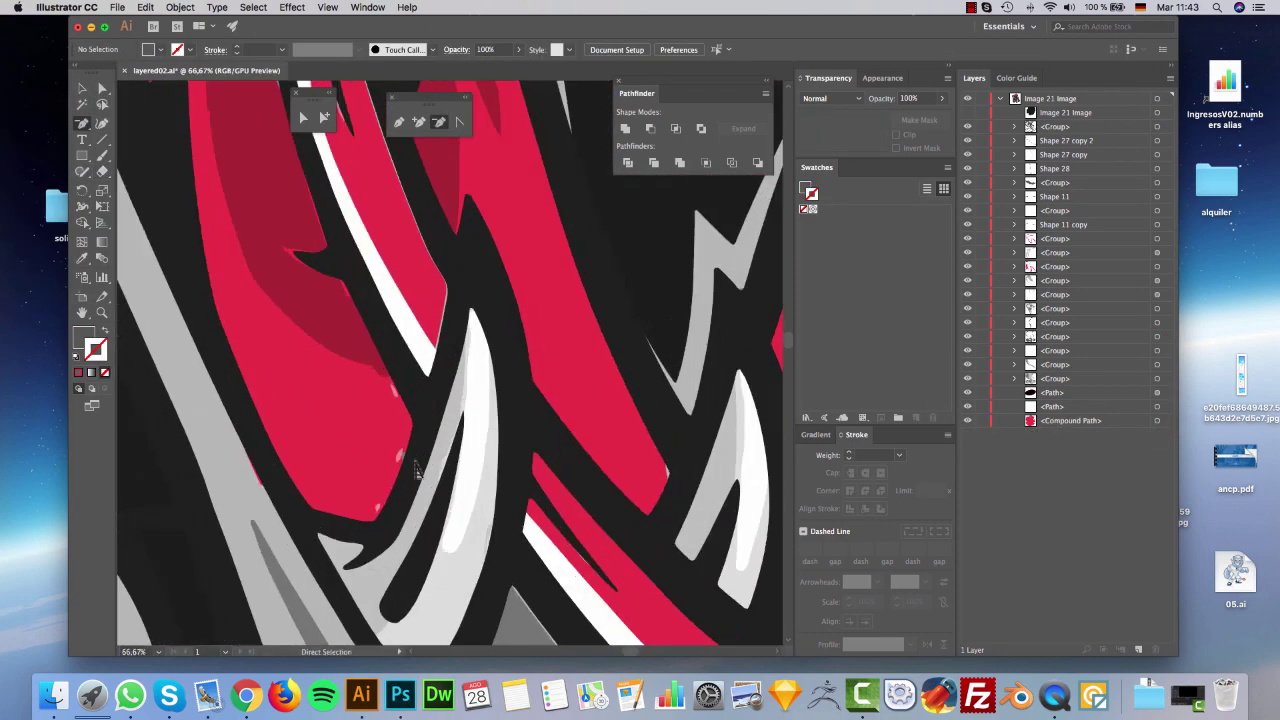
# Delete the stray light specks along the red inner-mouth edges and remove surplus anchor points beside the dark red shading.
pyautogui.keyDown('super'); pyautogui.click(400, 455); pyautogui.keyUp('super')
pyautogui.press('Delete')
pyautogui.keyDown('super'); pyautogui.click(436, 300); pyautogui.keyUp('super')
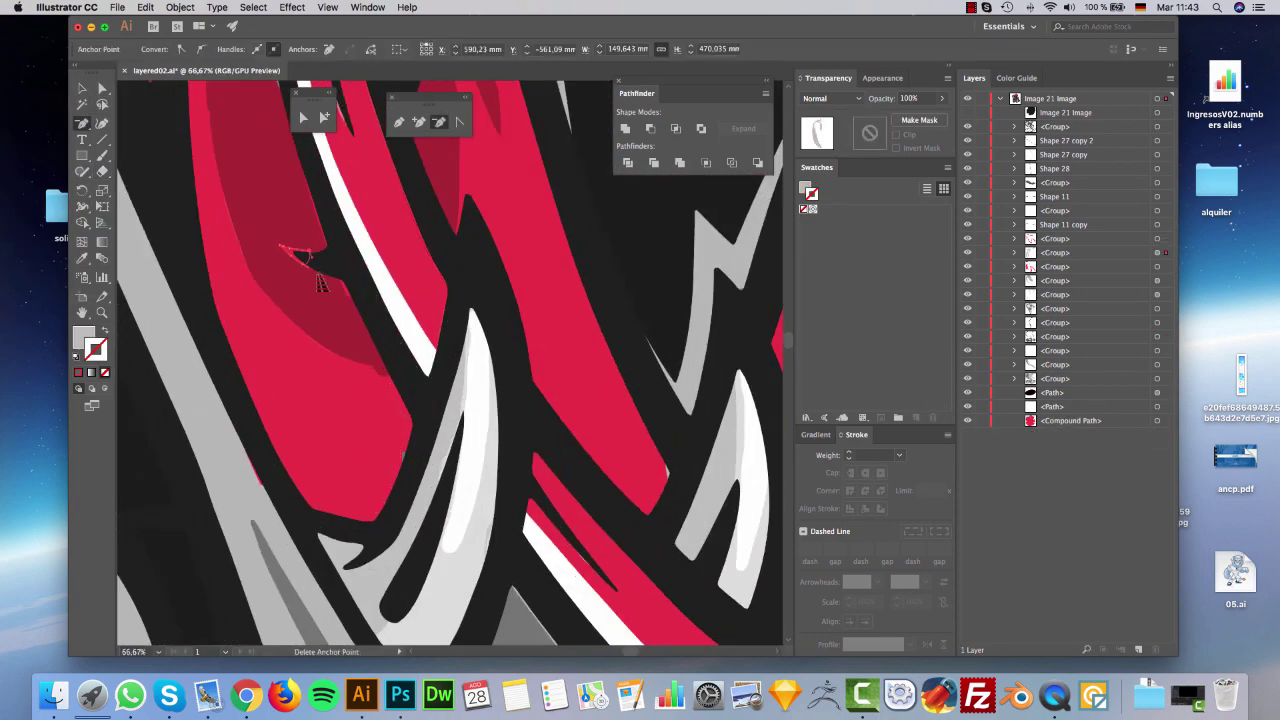
pyautogui.click(290, 252)
pyautogui.keyDown('super'); pyautogui.click(404, 465); pyautogui.keyUp('super')
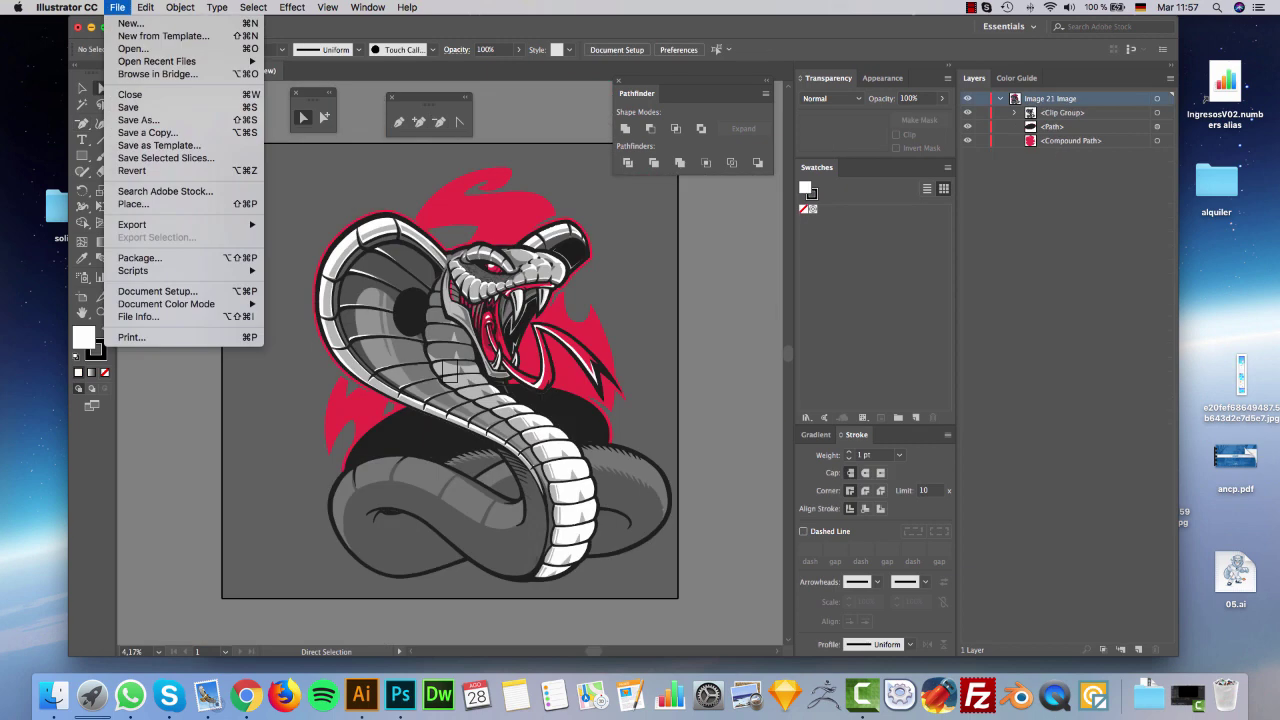
# Close layered02.ai without saving its changes and open cobra.ai from the recent files.
pyautogui.click(130, 94)
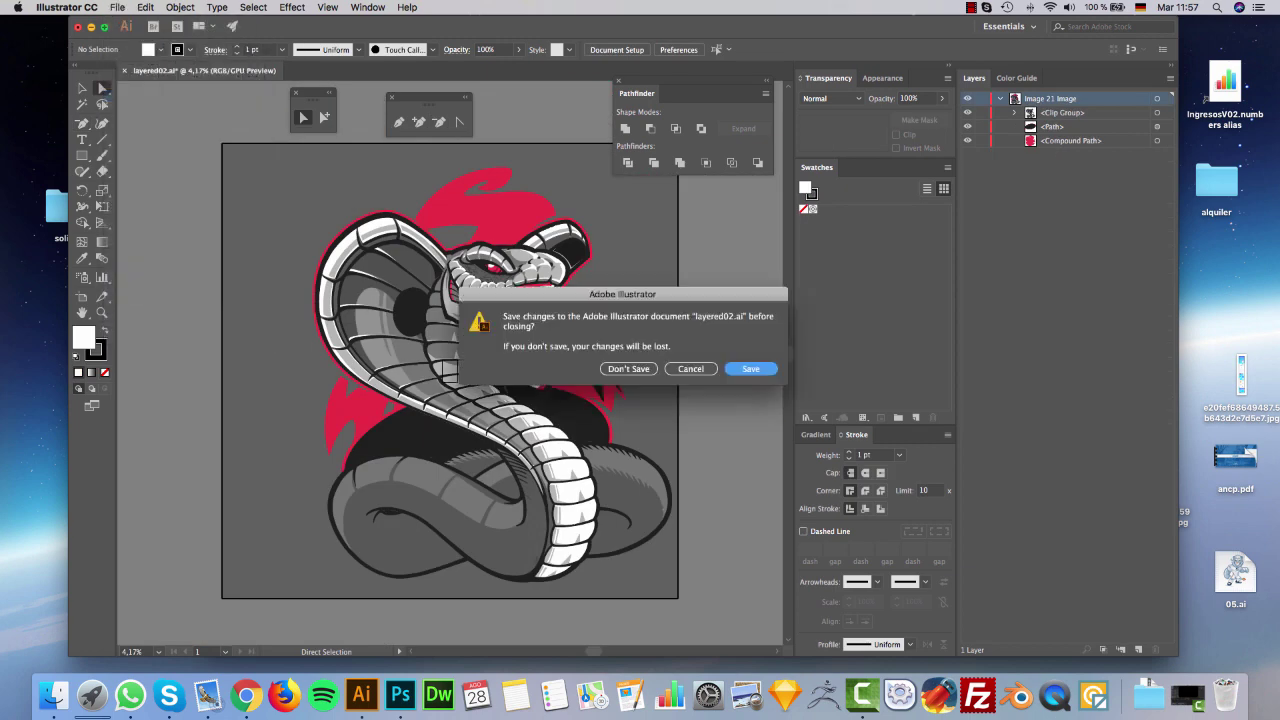
pyautogui.click(629, 369)
pyautogui.click(117, 7)
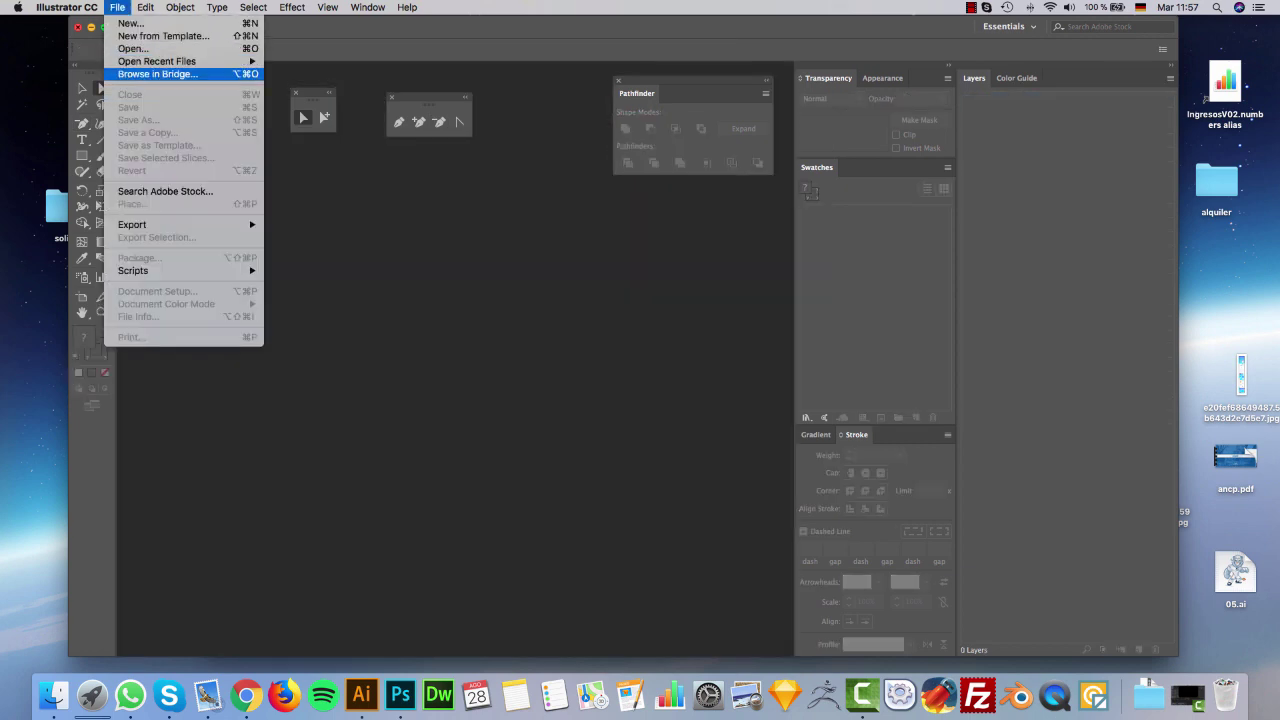
pyautogui.moveTo(164, 61)
pyautogui.click(302, 62)
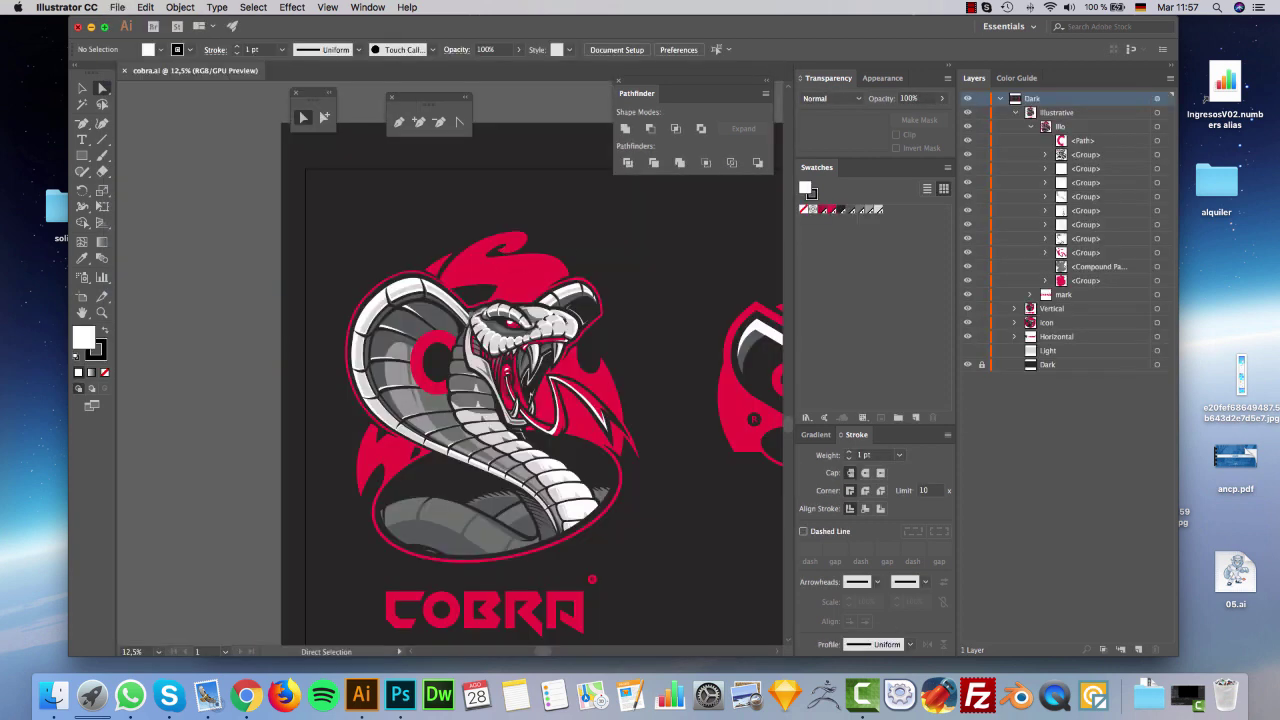
# Collapse the nested layers and select the entire Illustrative artwork to examine the paths of the finished cobra.
pyautogui.click(1031, 127)
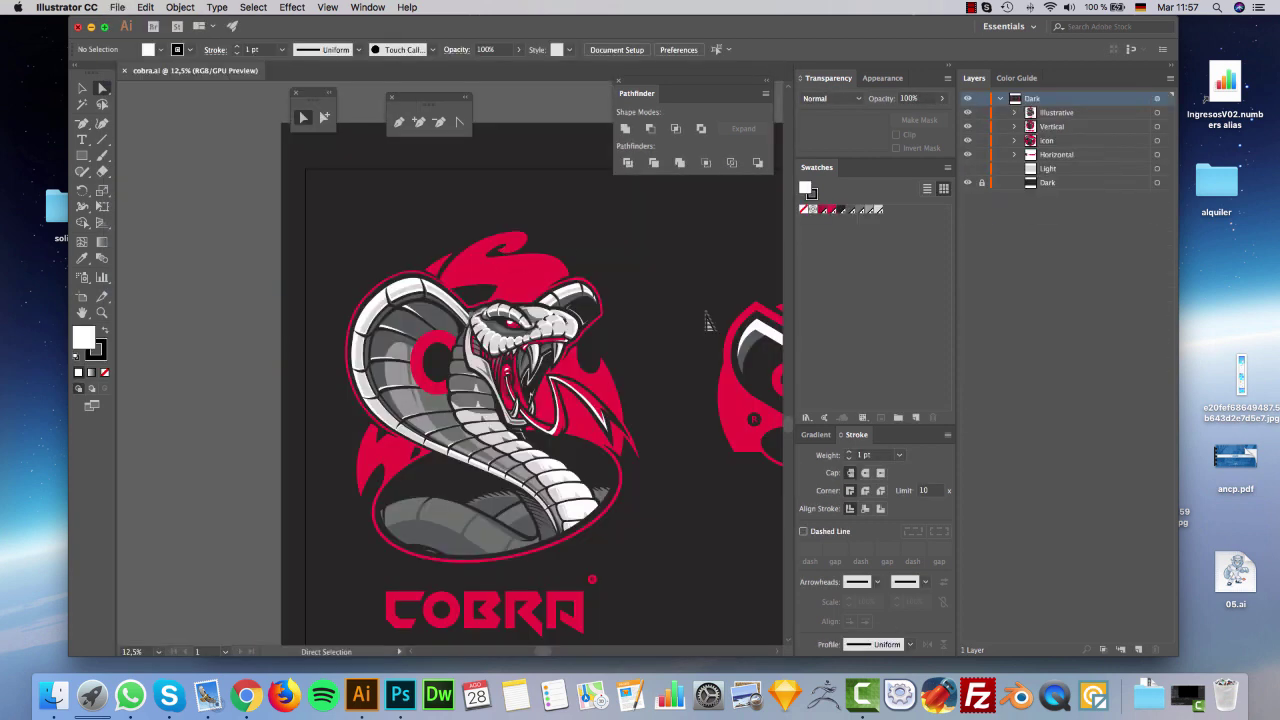
pyautogui.scroll(1, 614, 434)
pyautogui.scroll(1, 443, 384)
pyautogui.press('a')
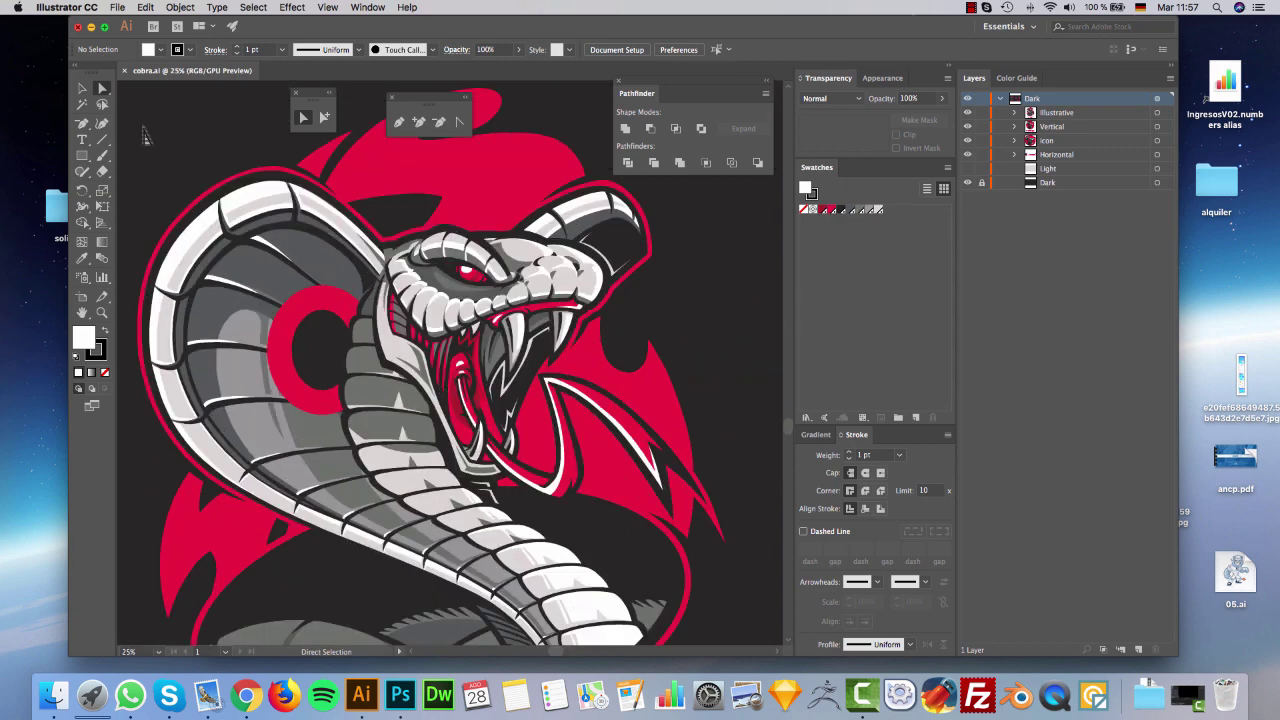
pyautogui.click(338, 228)
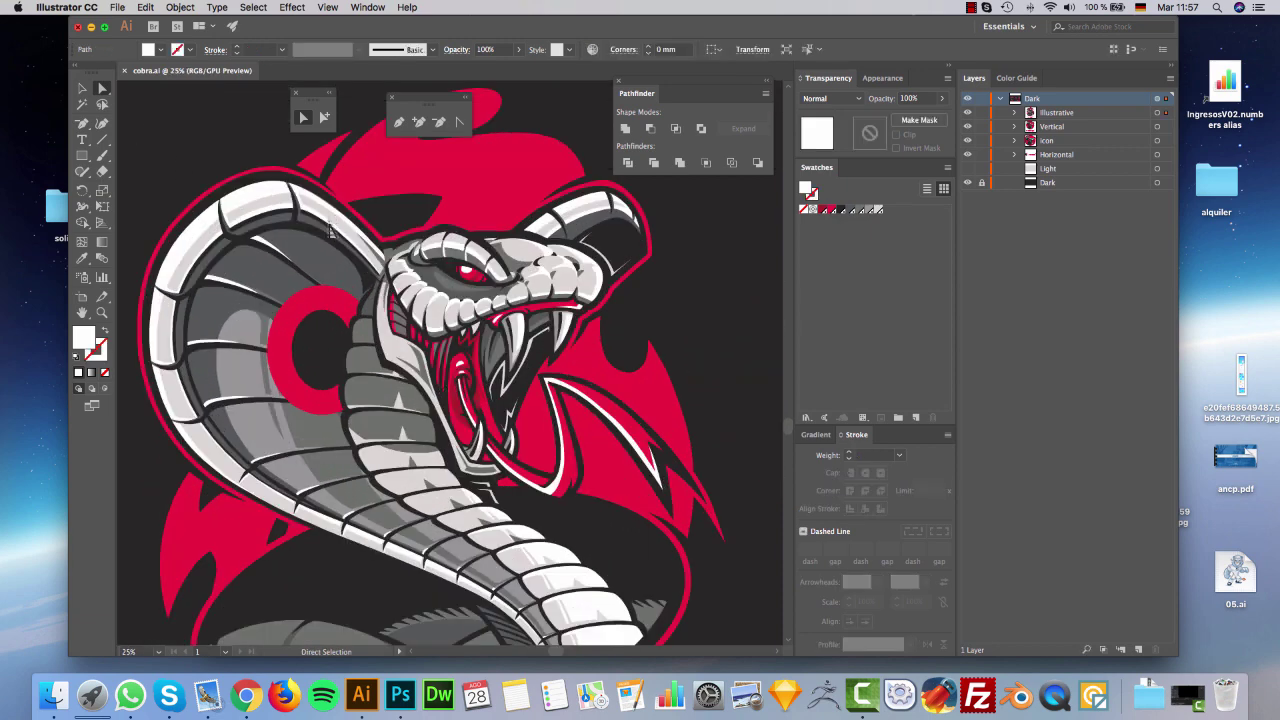
pyautogui.click(262, 205)
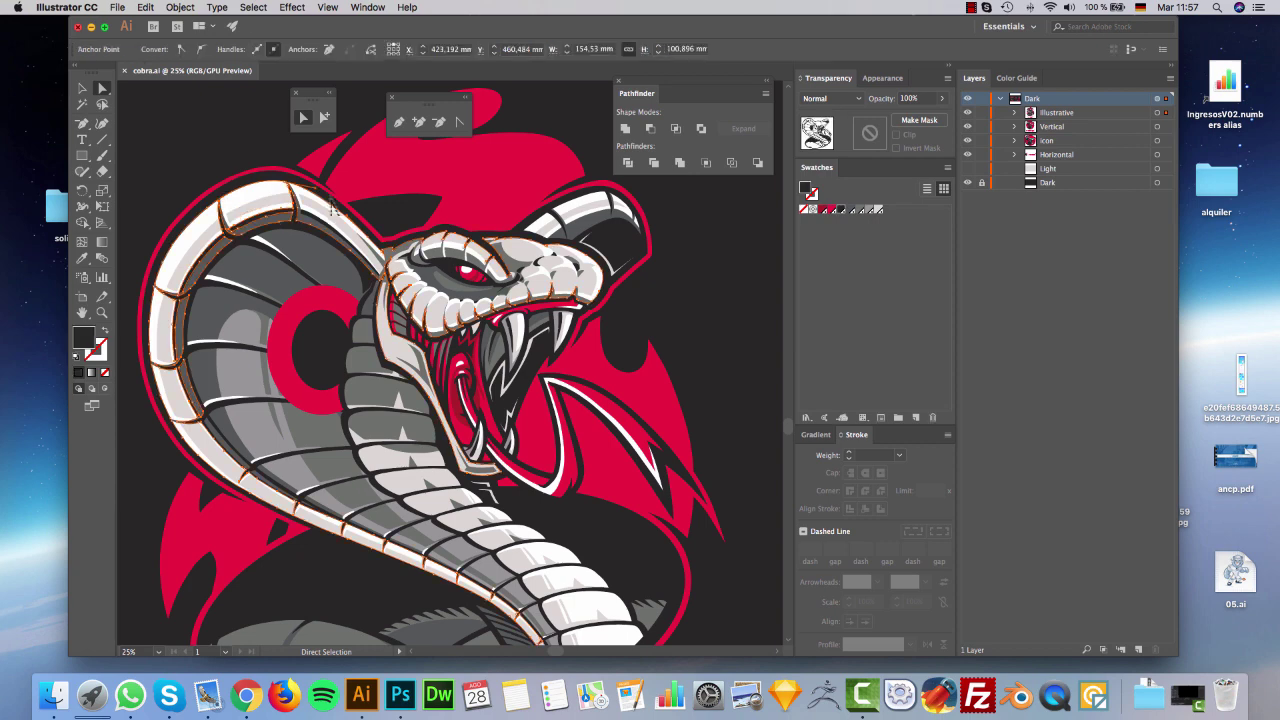
pyautogui.press('super+a')
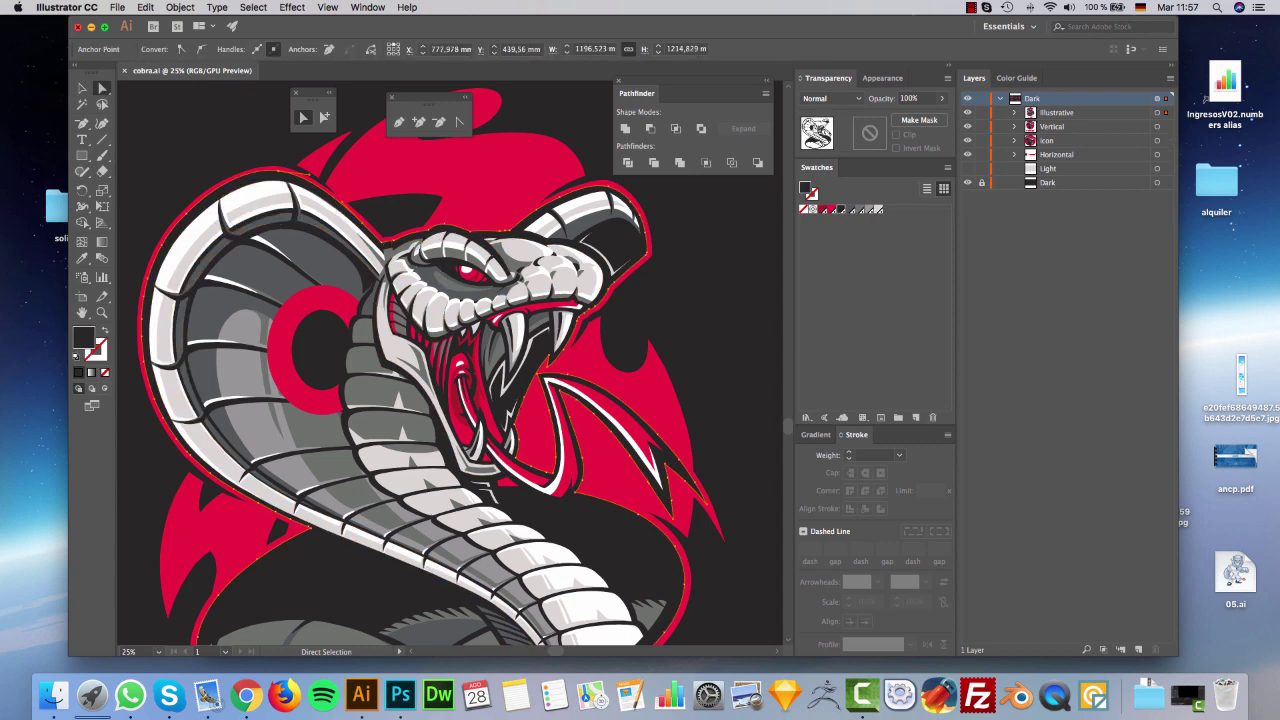
pyautogui.click(1166, 113)
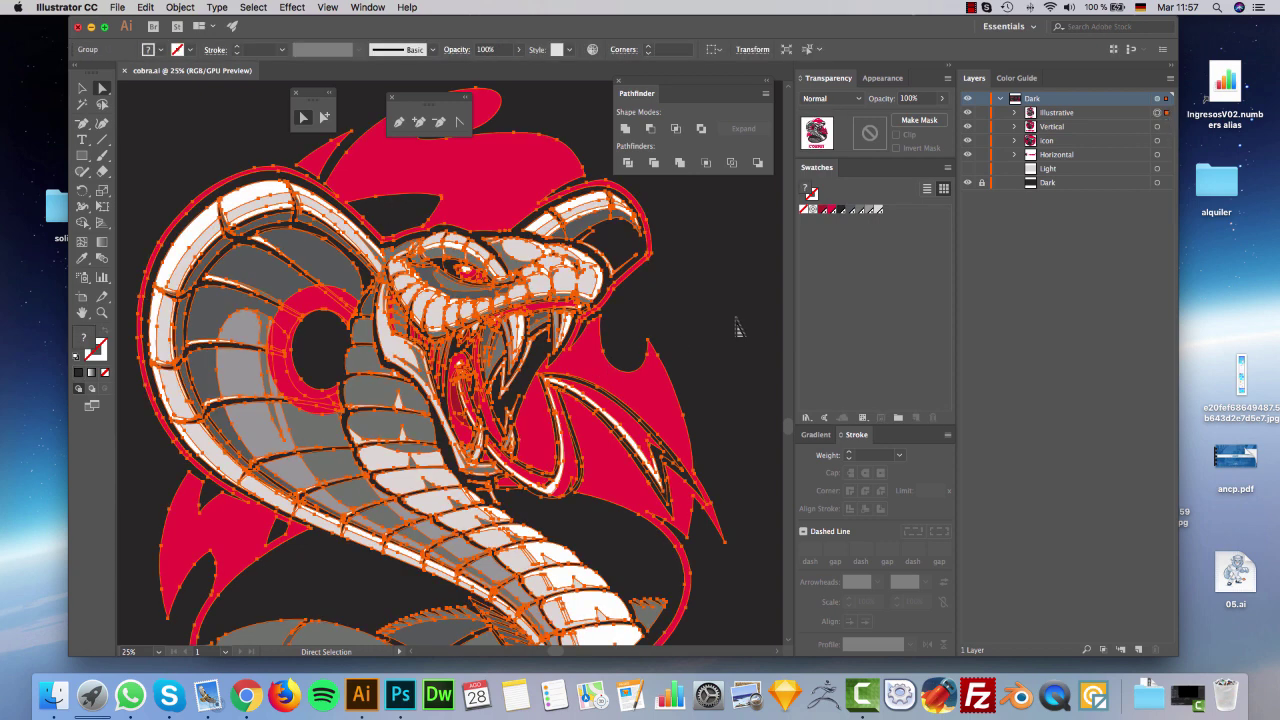
# Select the red flame backdrop and the dark outline compound path in turn to examine how each is built.
pyautogui.click(694, 374)
pyautogui.click(660, 397)
pyautogui.scroll(3, 745, 378)
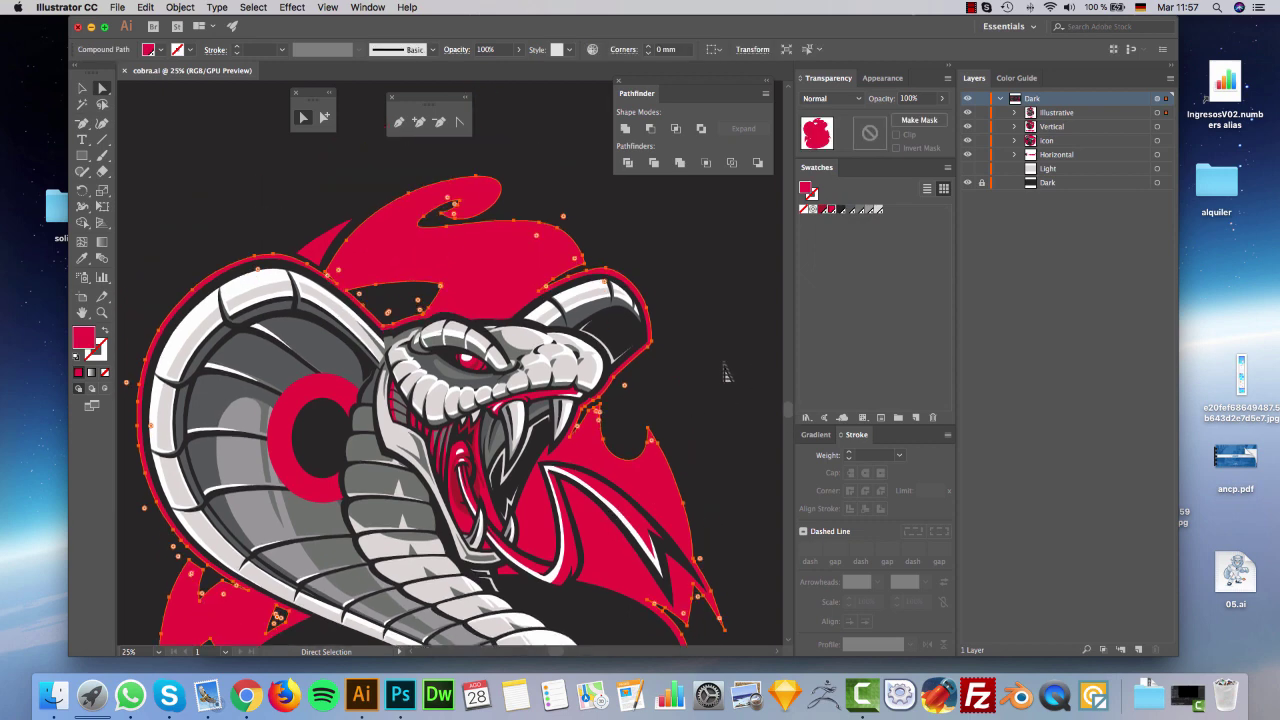
pyautogui.click(546, 197)
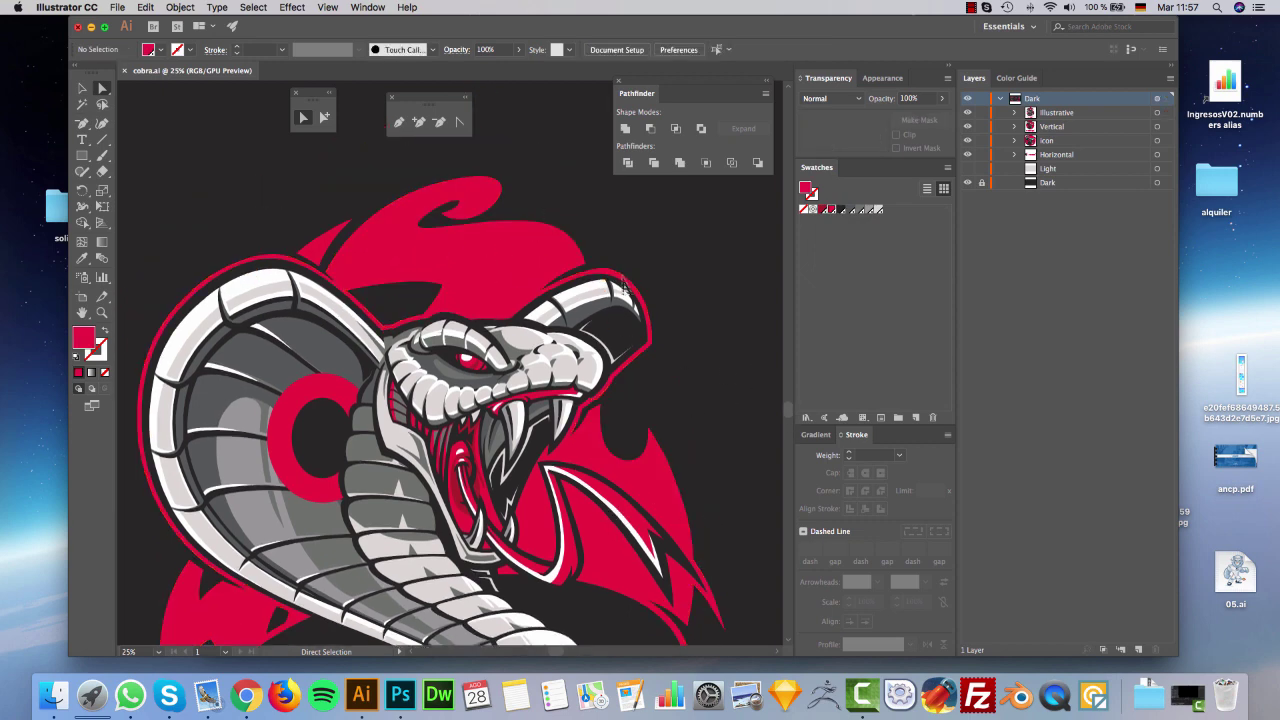
pyautogui.click(624, 287)
pyautogui.scroll(-5, 620, 300)
pyautogui.scroll(-4, 612, 338)
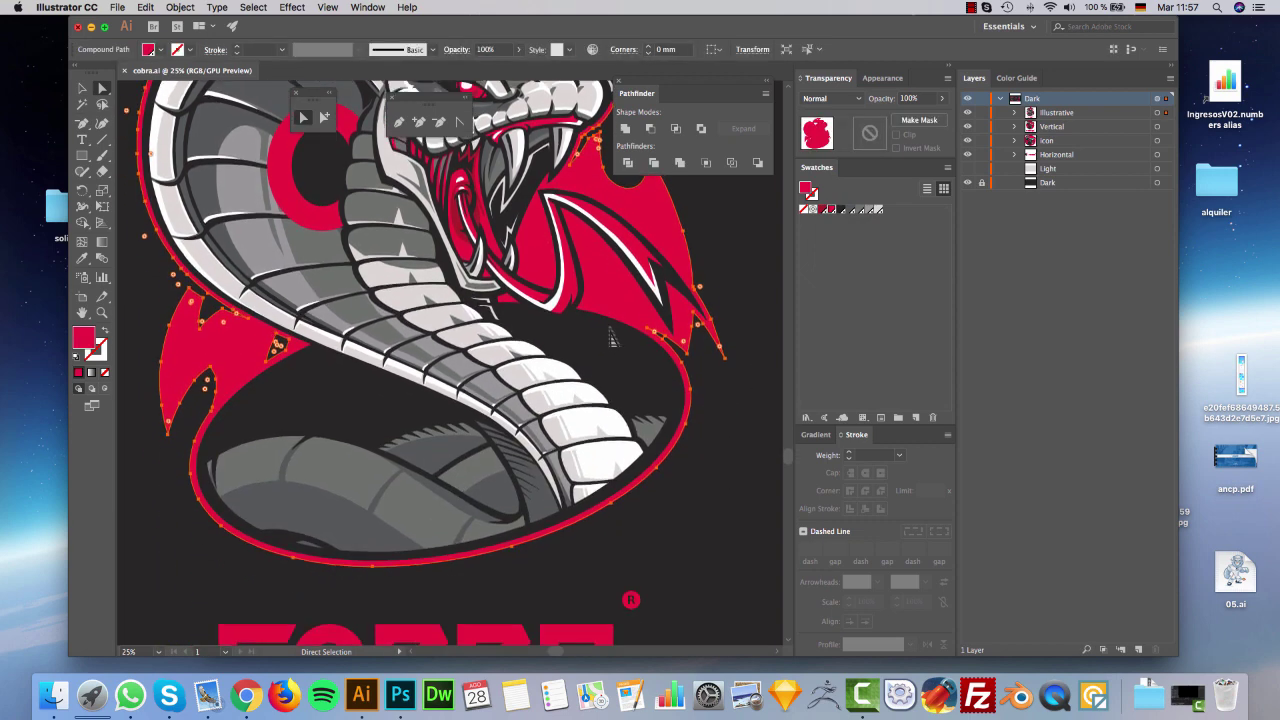
pyautogui.click(352, 396)
pyautogui.scroll(3, 390, 388)
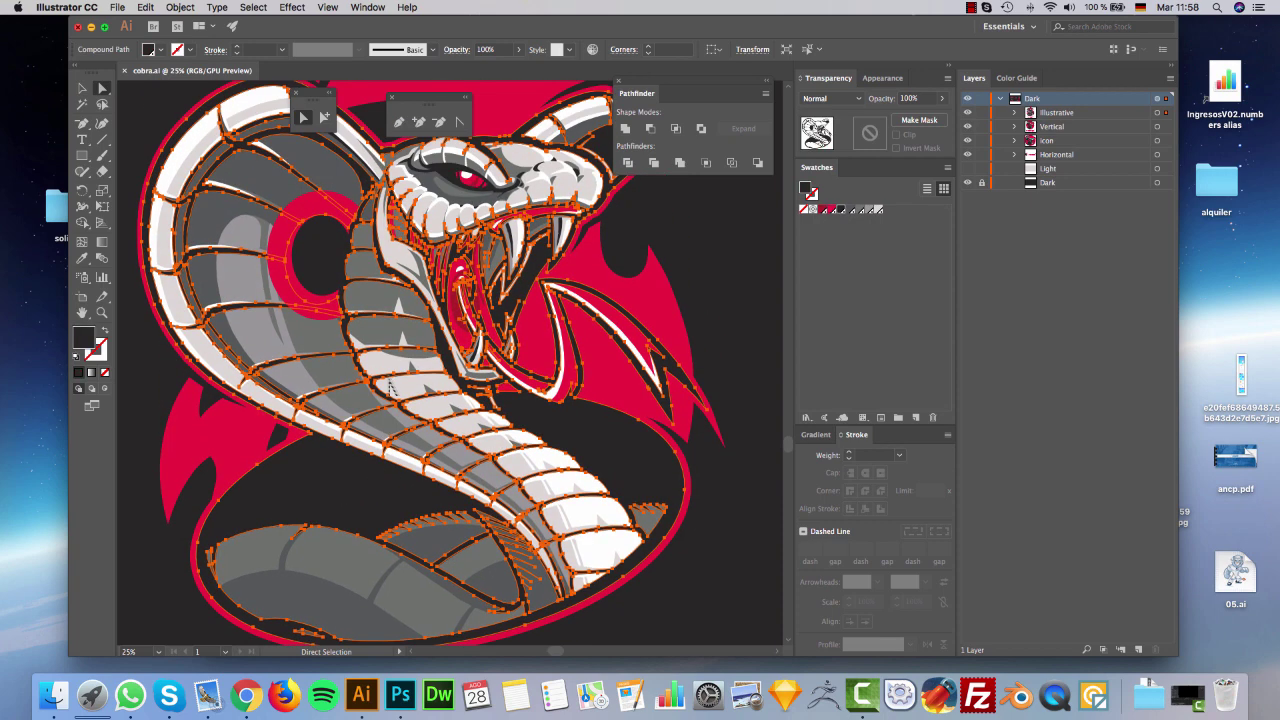
pyautogui.click(692, 285)
# Expand the Illustrative and Illo sublayers and recolor the base gray compound path of the cobra's body medium green.
pyautogui.click(1014, 113)
pyautogui.click(1030, 127)
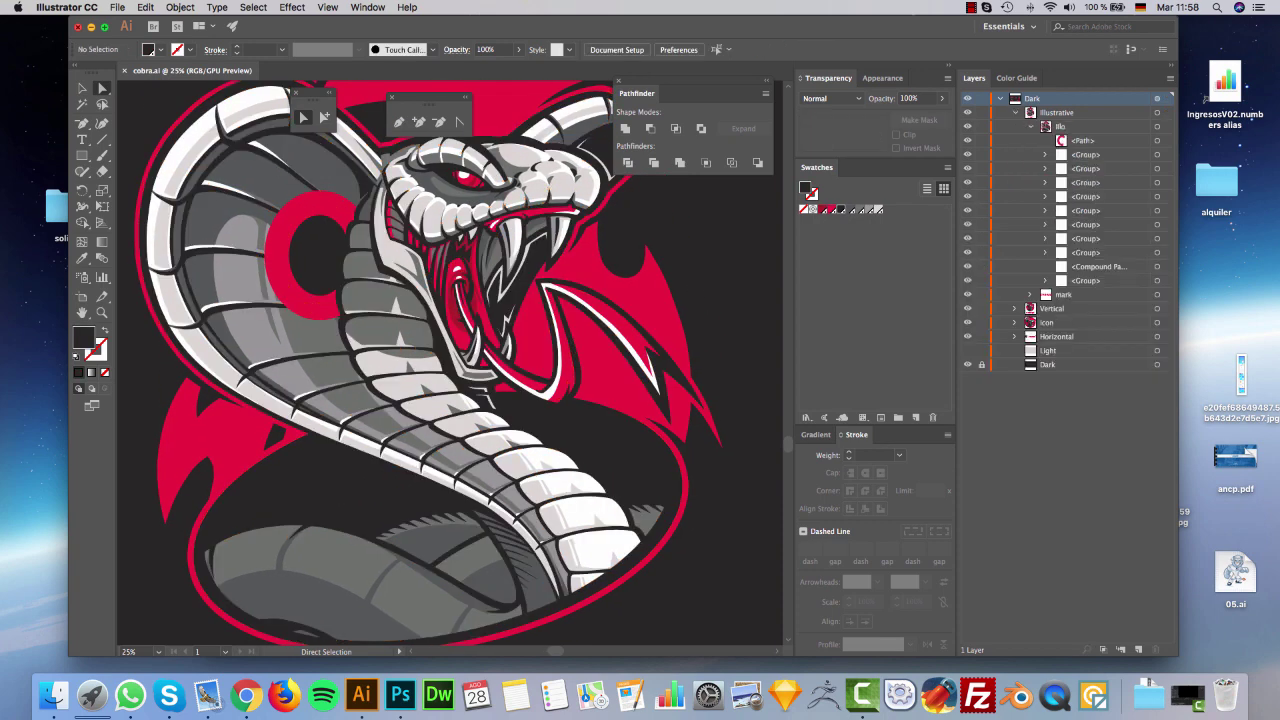
pyautogui.scroll(-1, 690, 332)
pyautogui.hscroll(3, 724, 304)
pyautogui.click(1157, 267)
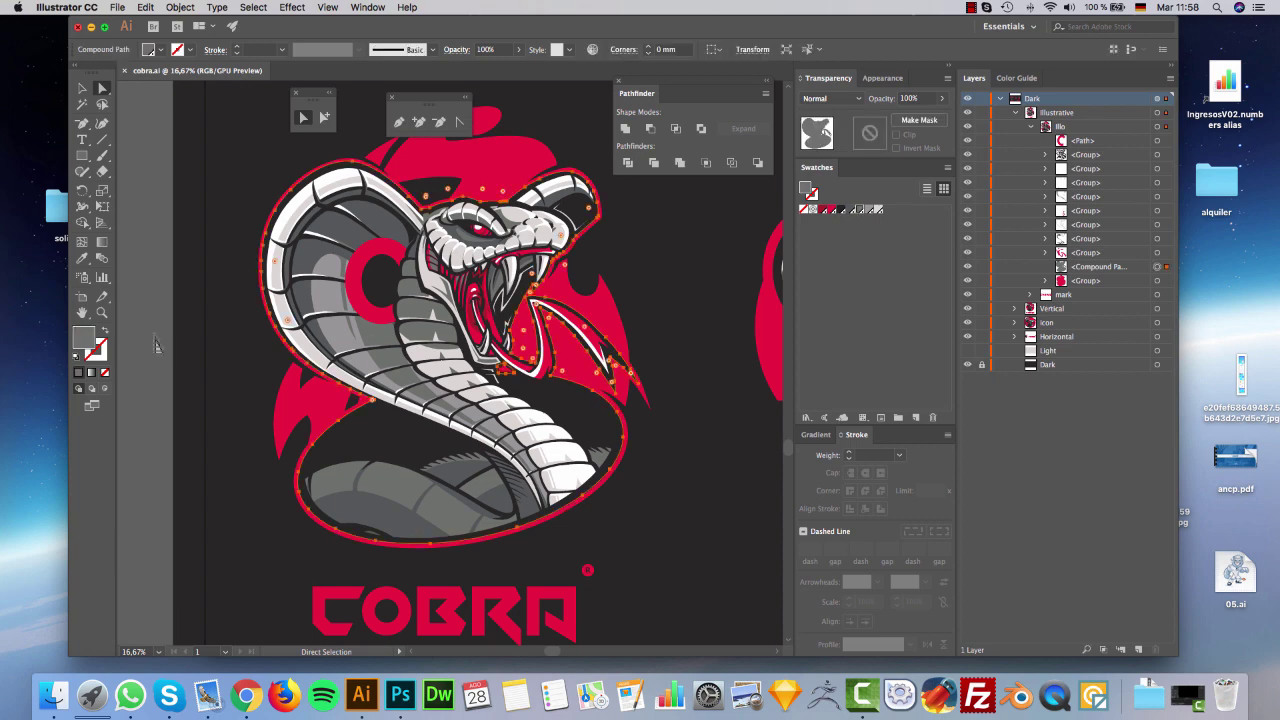
pyautogui.doubleClick(84, 338)
pyautogui.click(123, 222)
pyautogui.click(328, 121)
# Recolor the darker gray shading group on the hood and coils dark green.
pyautogui.click(1157, 238)
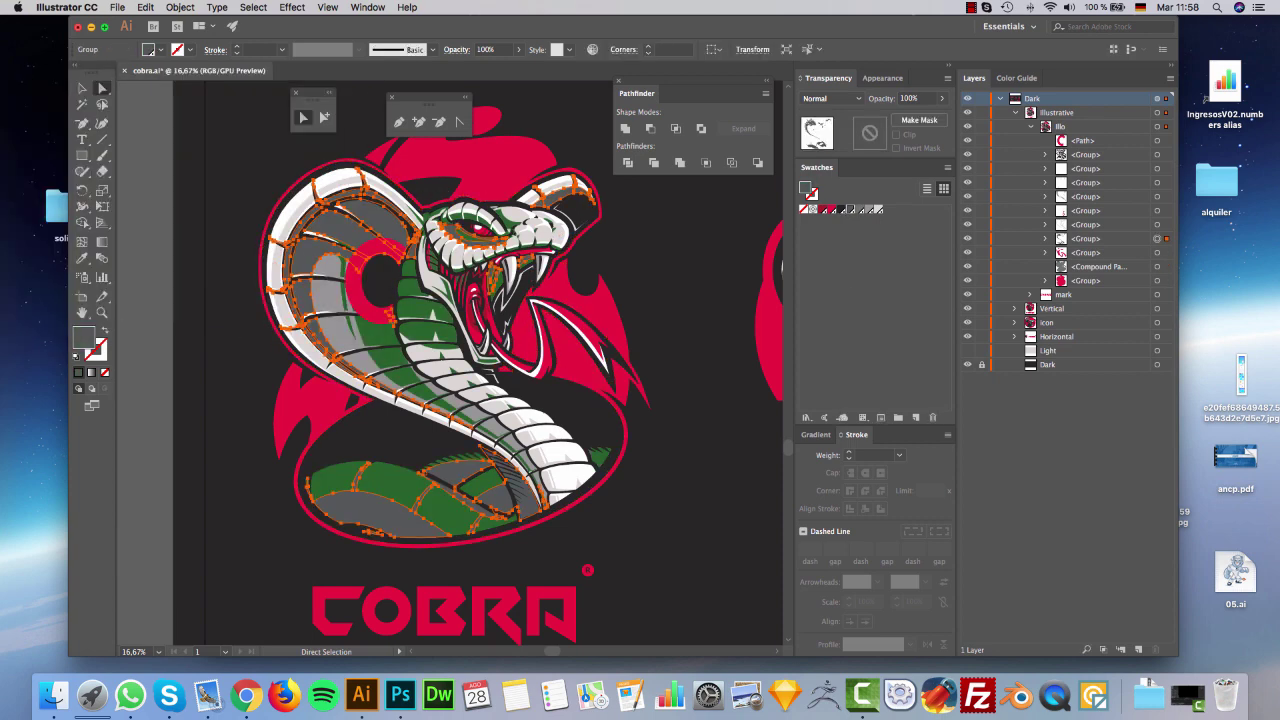
pyautogui.doubleClick(83, 338)
pyautogui.click(133, 228)
pyautogui.click(161, 243)
pyautogui.click(328, 122)
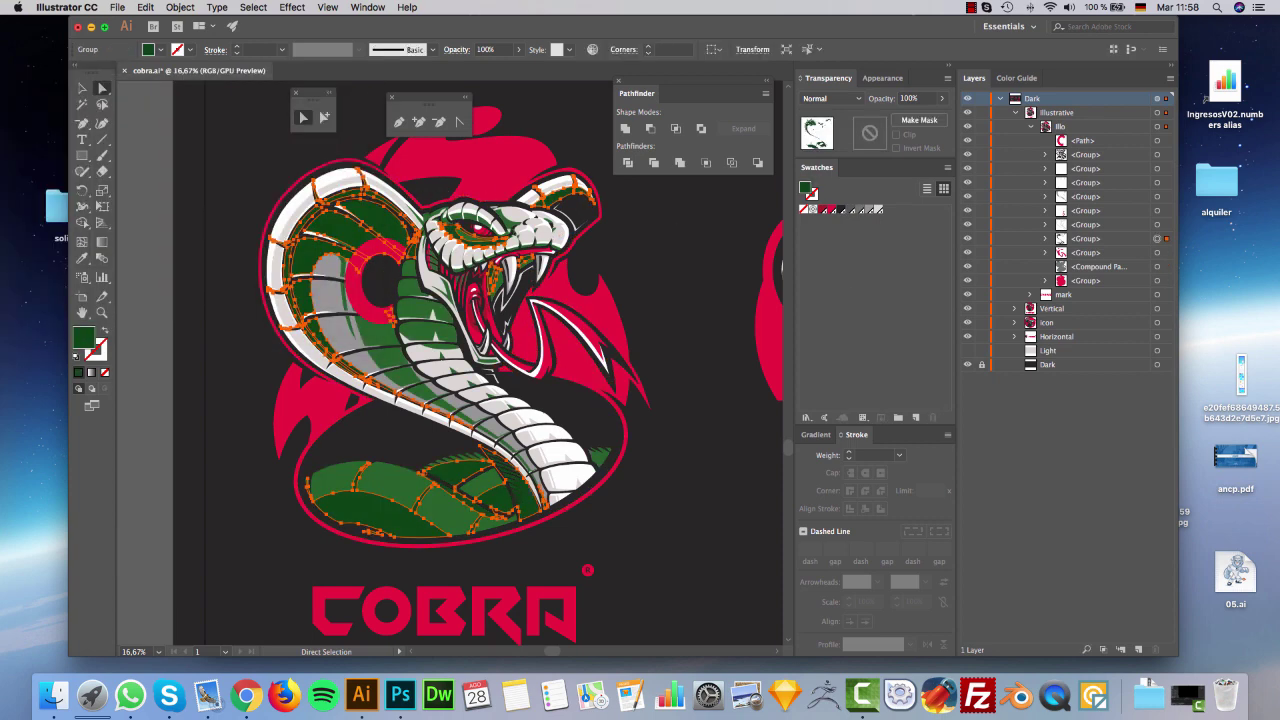
# Recolor the light gray group on the head, hood rim and belly scales bright green.
pyautogui.click(1157, 267)
pyautogui.click(1157, 224)
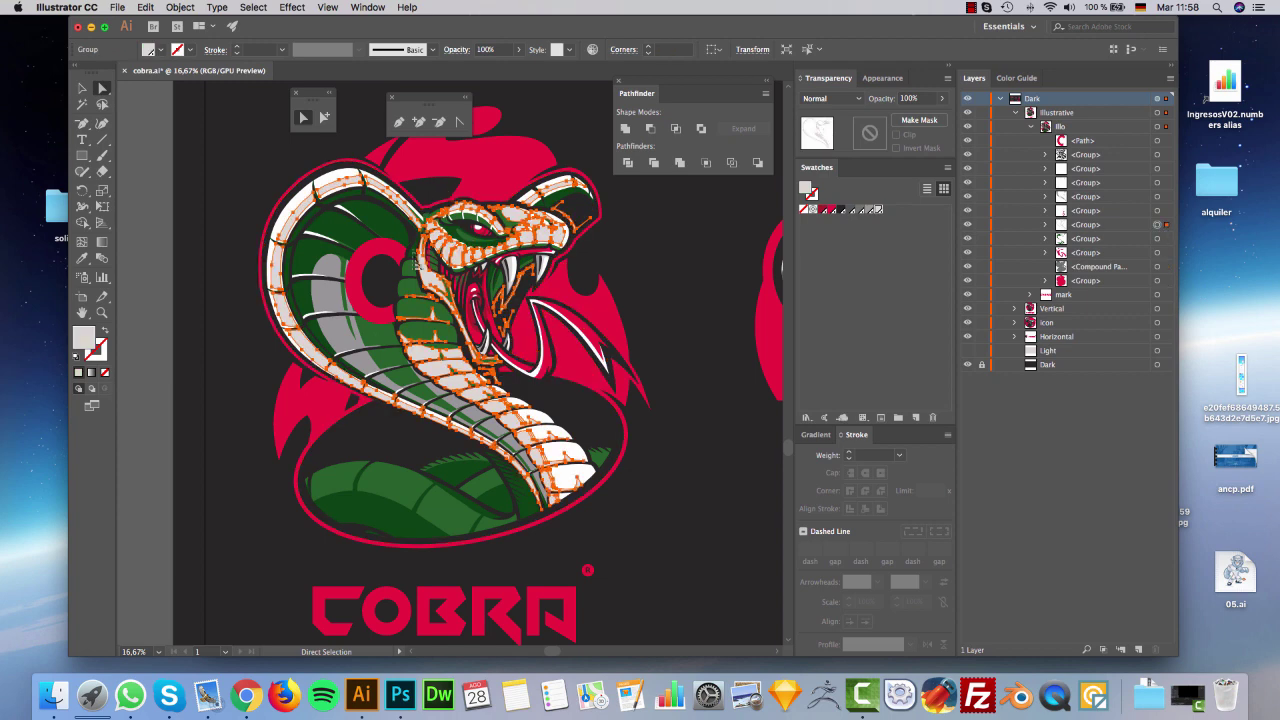
pyautogui.doubleClick(83, 338)
pyautogui.click(134, 231)
pyautogui.click(328, 121)
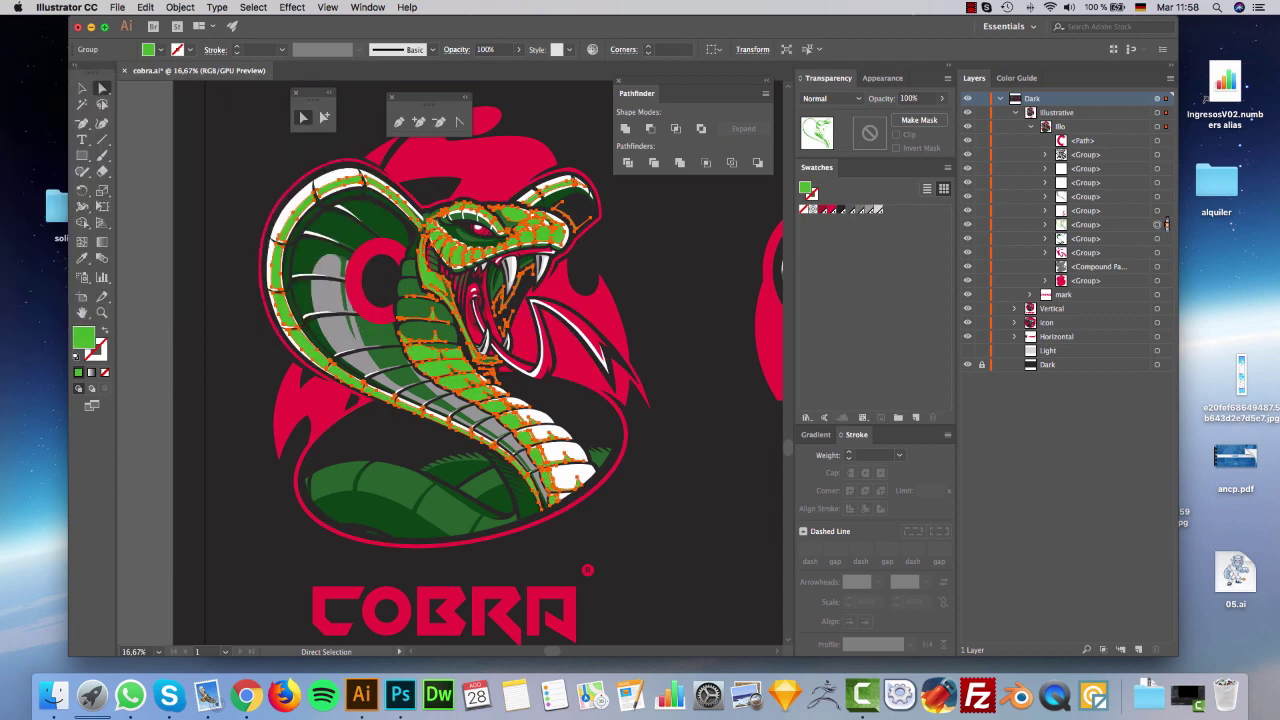
# Recolor the white highlights group of the cobra yellow.
pyautogui.click(1157, 182)
pyautogui.click(1157, 168)
pyautogui.doubleClick(83, 338)
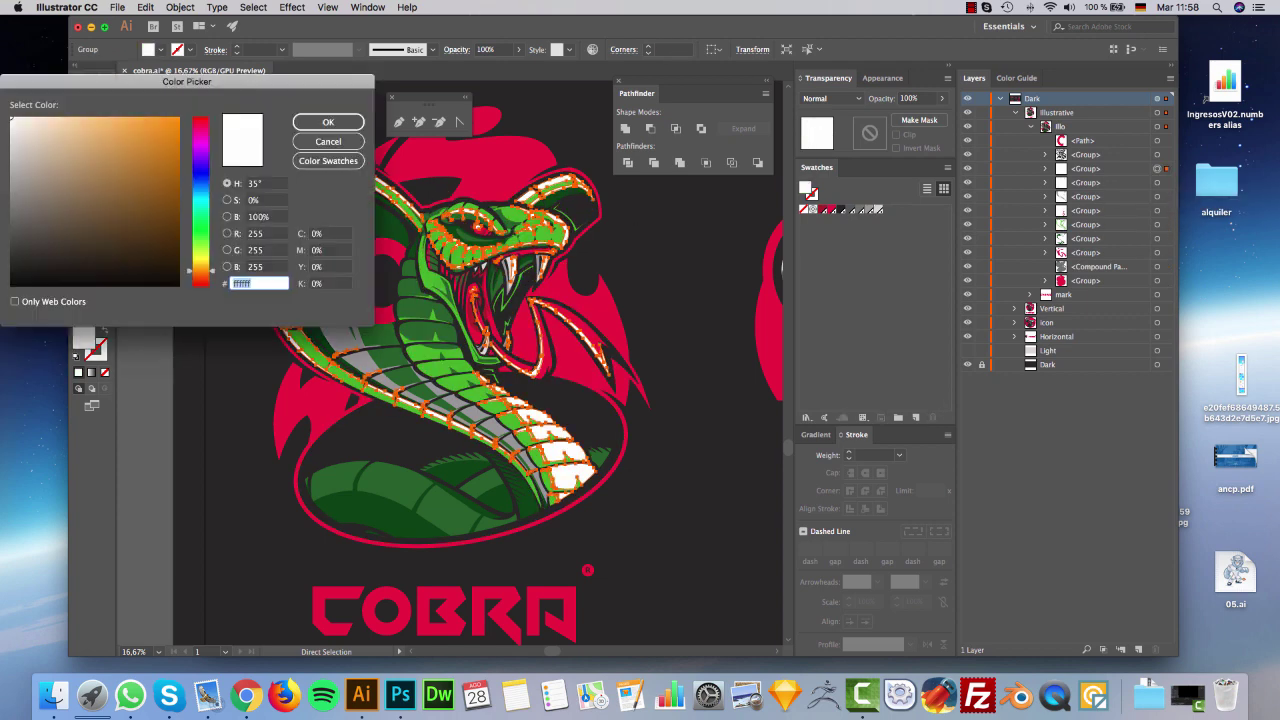
pyautogui.click(172, 165)
pyautogui.click(328, 121)
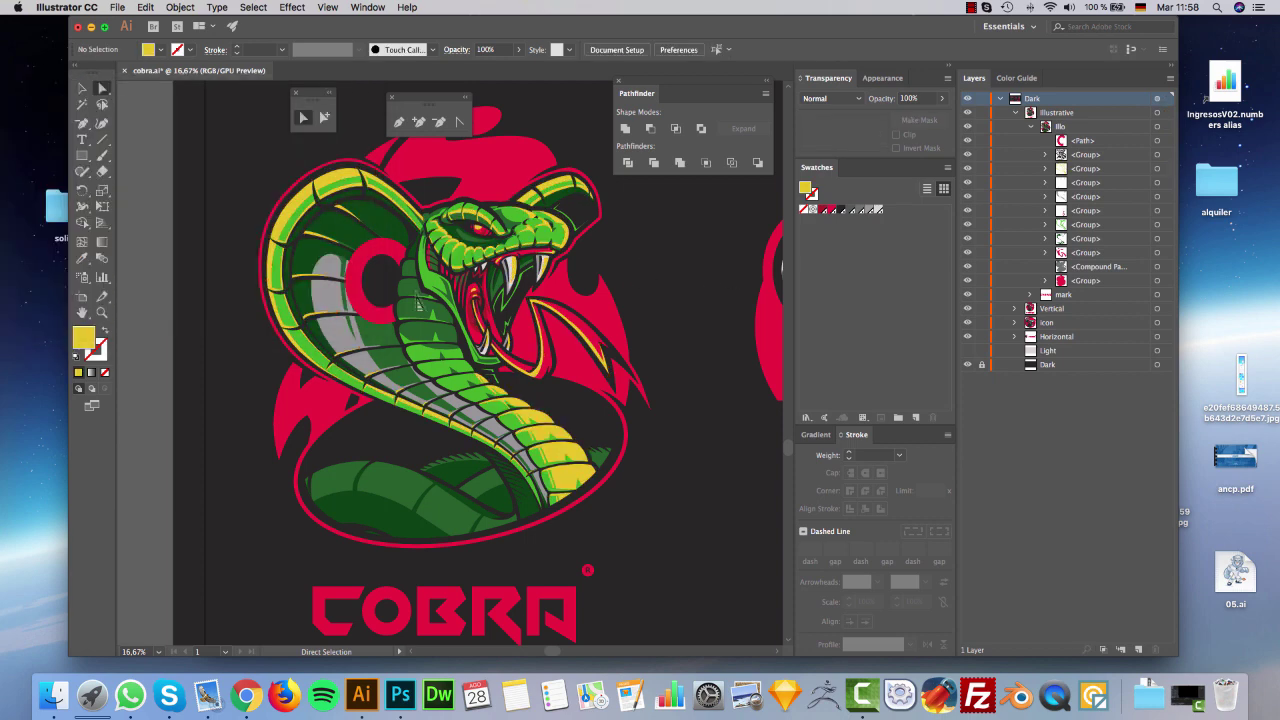
# Recolor the remaining mid-gray group inside the hood and along the neck bright green, then deselect it.
pyautogui.click(340, 292)
pyautogui.click(1157, 197)
pyautogui.doubleClick(83, 338)
pyautogui.click(200, 230)
pyautogui.click(156, 161)
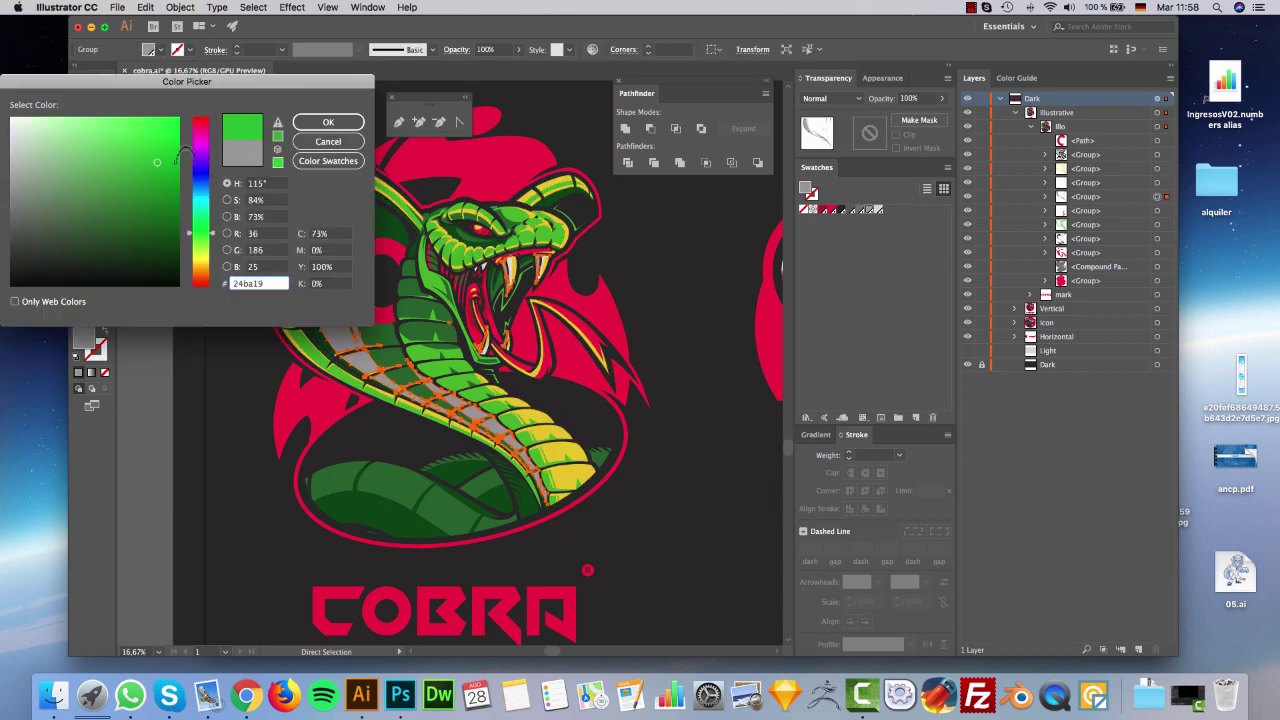
pyautogui.click(328, 121)
pyautogui.click(687, 296)
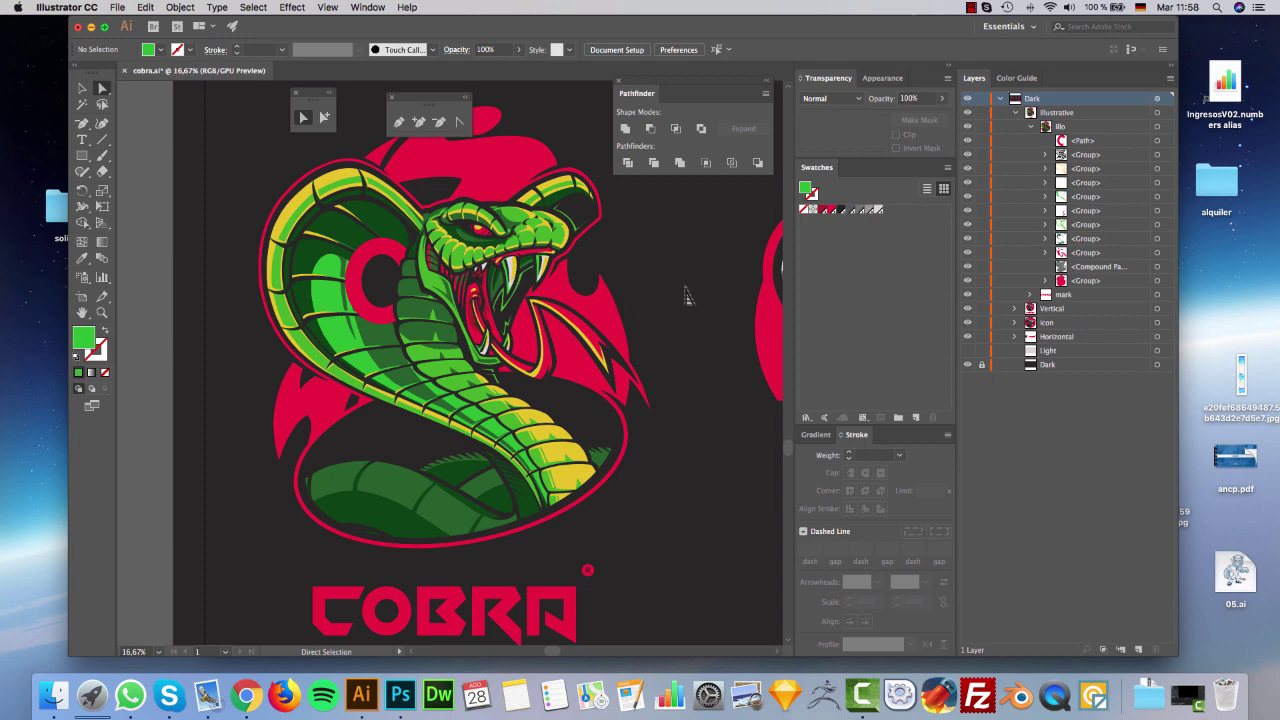
# Undo all the green and yellow recoloring of the cobra illustration.
pyautogui.press('super+z')
pyautogui.press('super+z')
pyautogui.press('super+z')
pyautogui.press('super+z')
pyautogui.press('super+z')
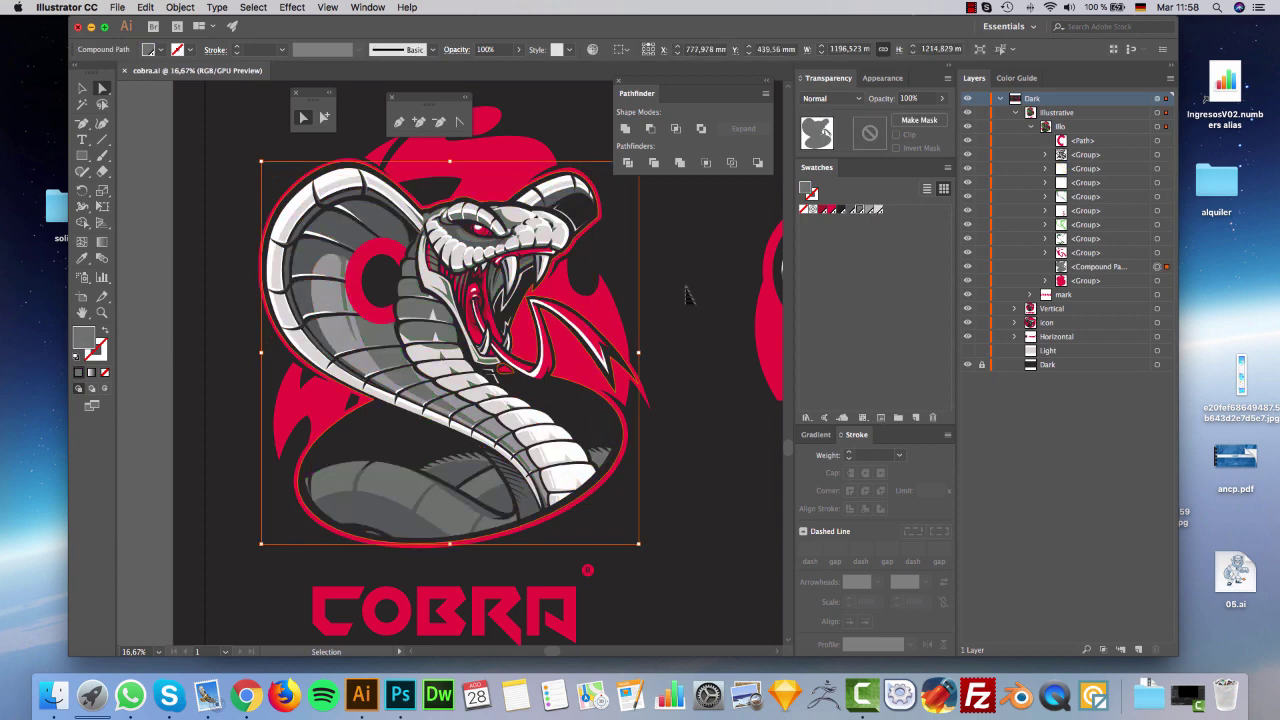
pyautogui.press('a')
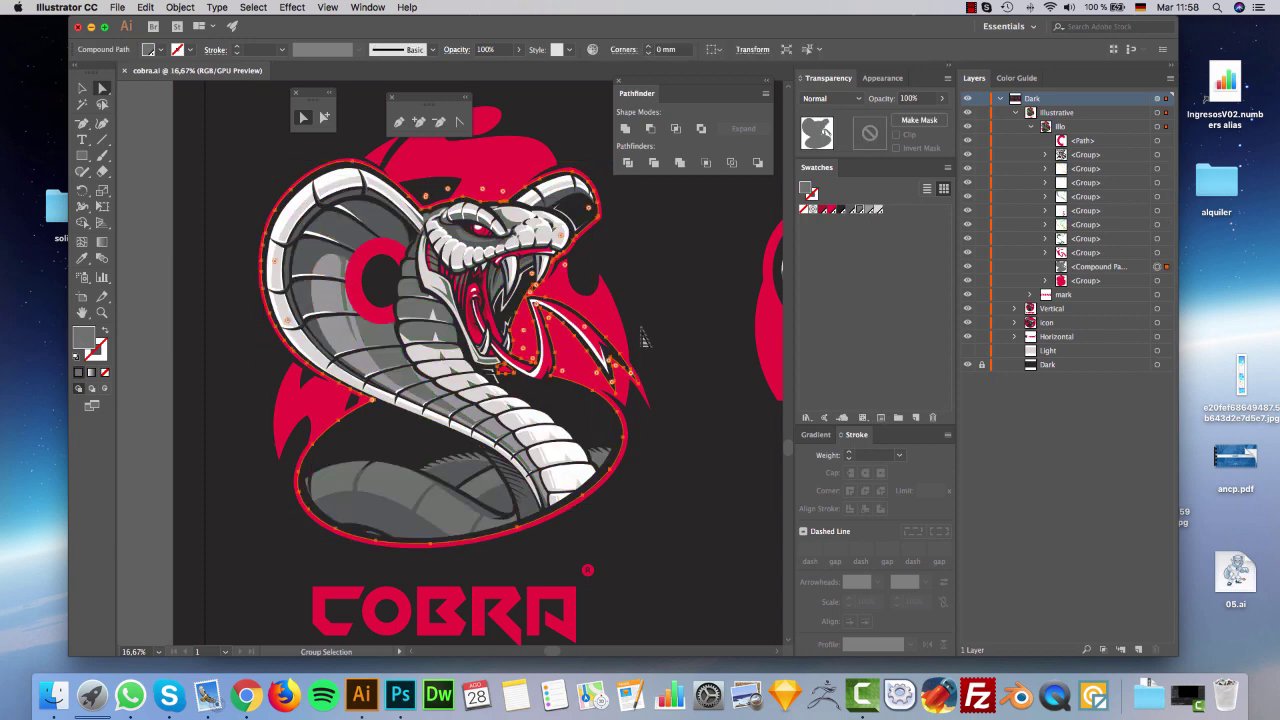
# Deselect the artwork and look over the icon, vertical and horizontal versions of the cobra logo.
pyautogui.press('super+minus')
pyautogui.hscroll(2, 625, 348)
pyautogui.hscroll(3, 610, 355)
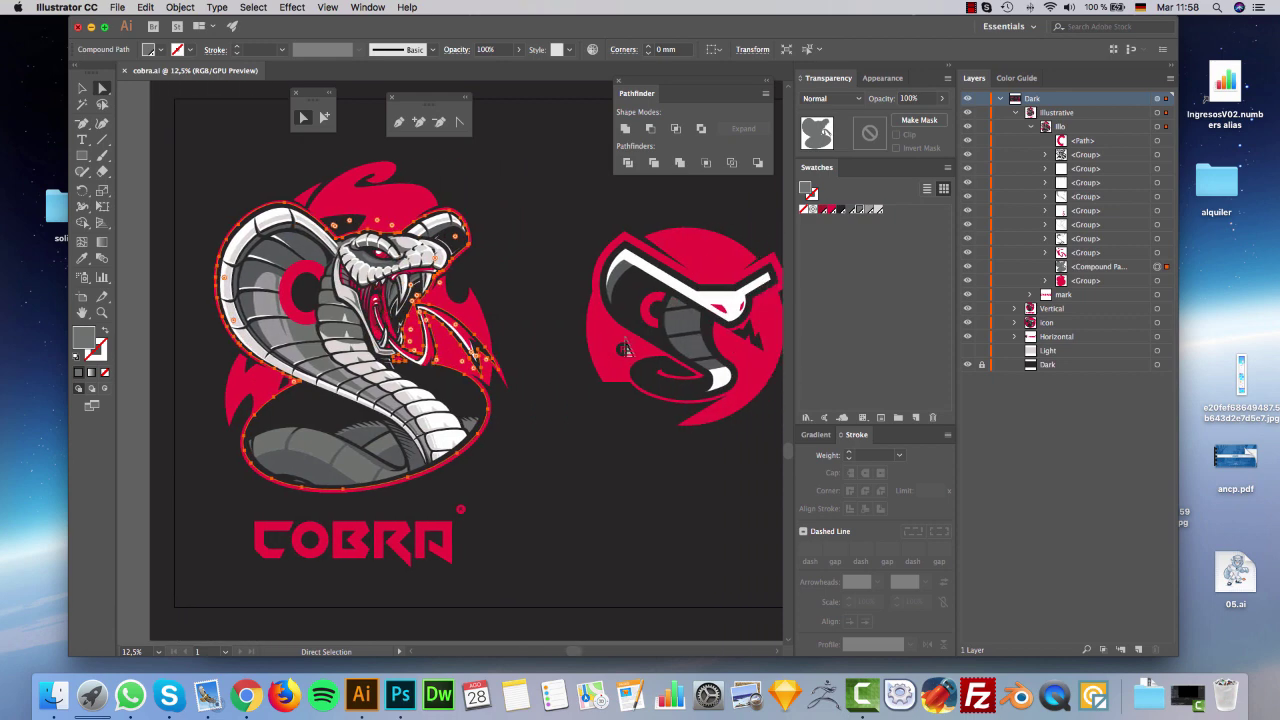
pyautogui.click(549, 405)
pyautogui.hscroll(3, 553, 400)
pyautogui.hscroll(10, 554, 402)
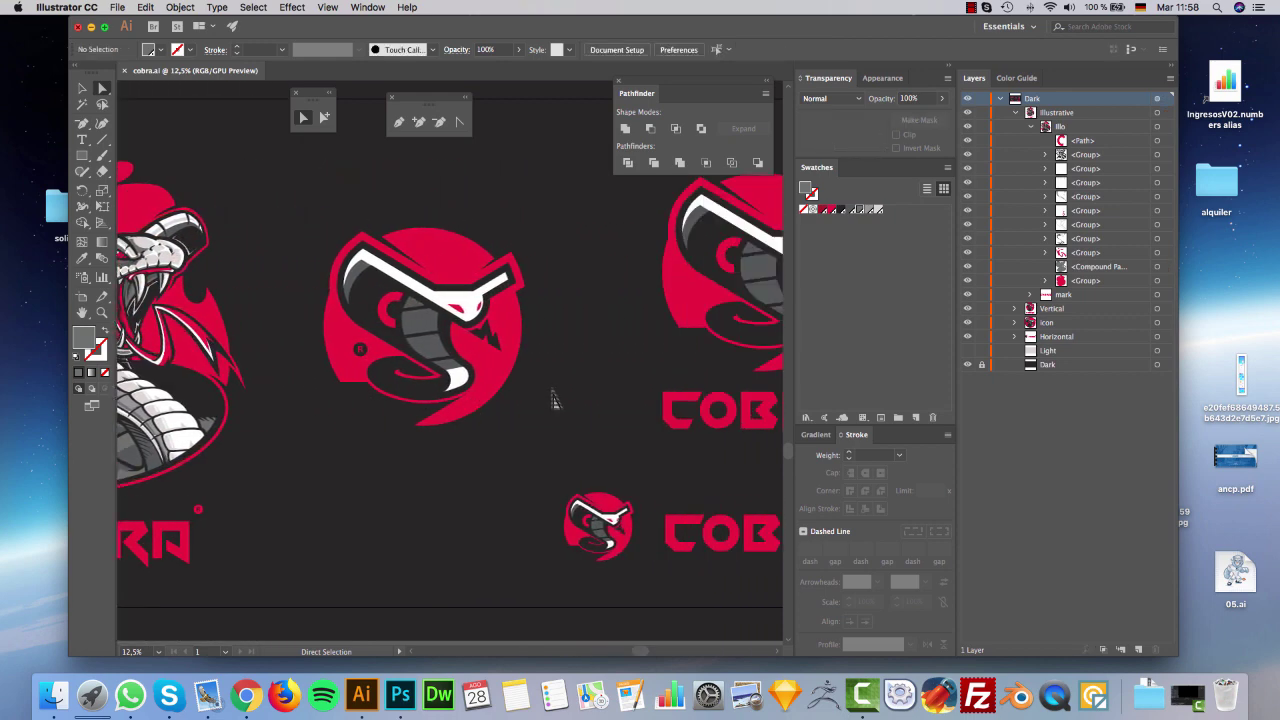
pyautogui.hscroll(-10, 554, 402)
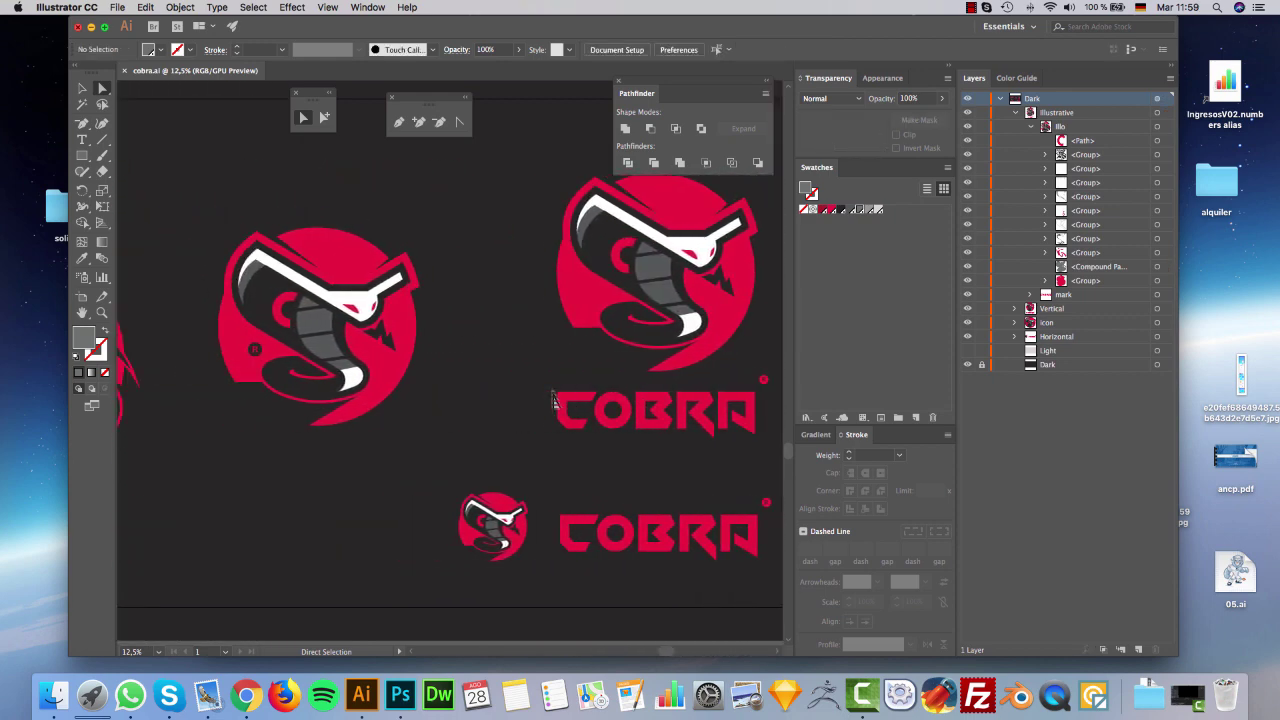
# Hide and show the Dark background to compare the logos on light and dark backdrops.
pyautogui.click(967, 364)
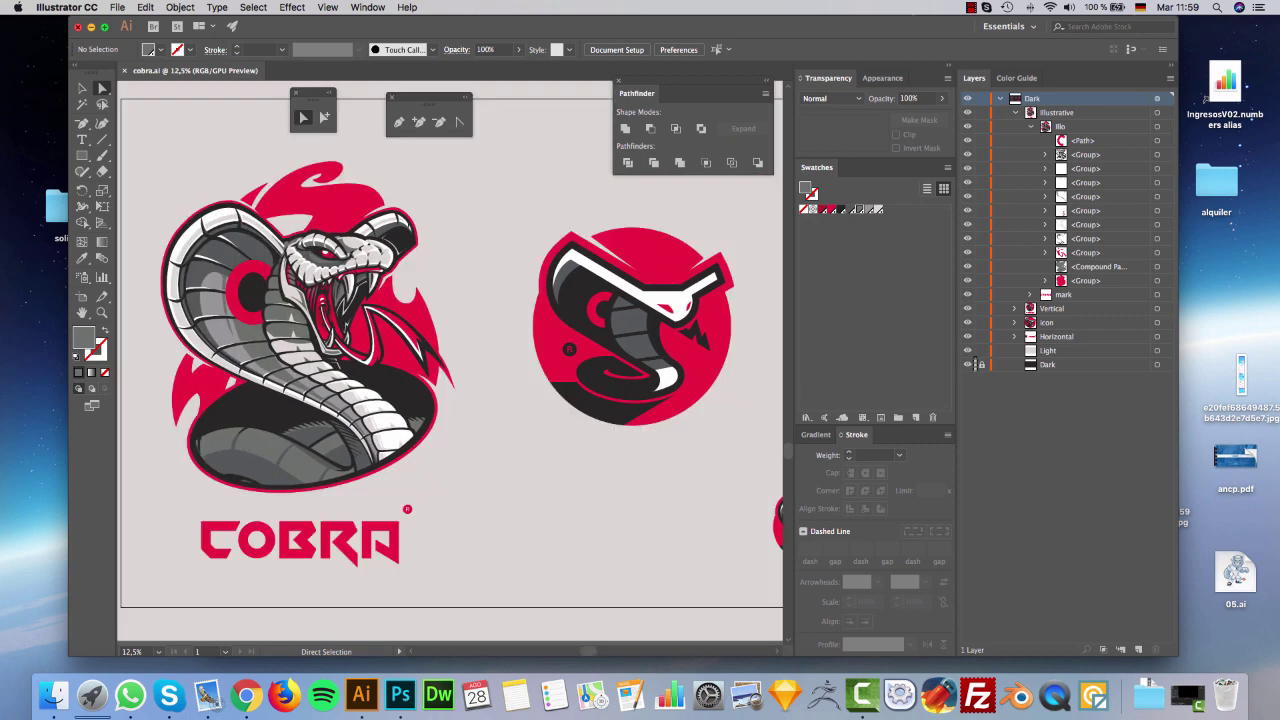
pyautogui.click(967, 364)
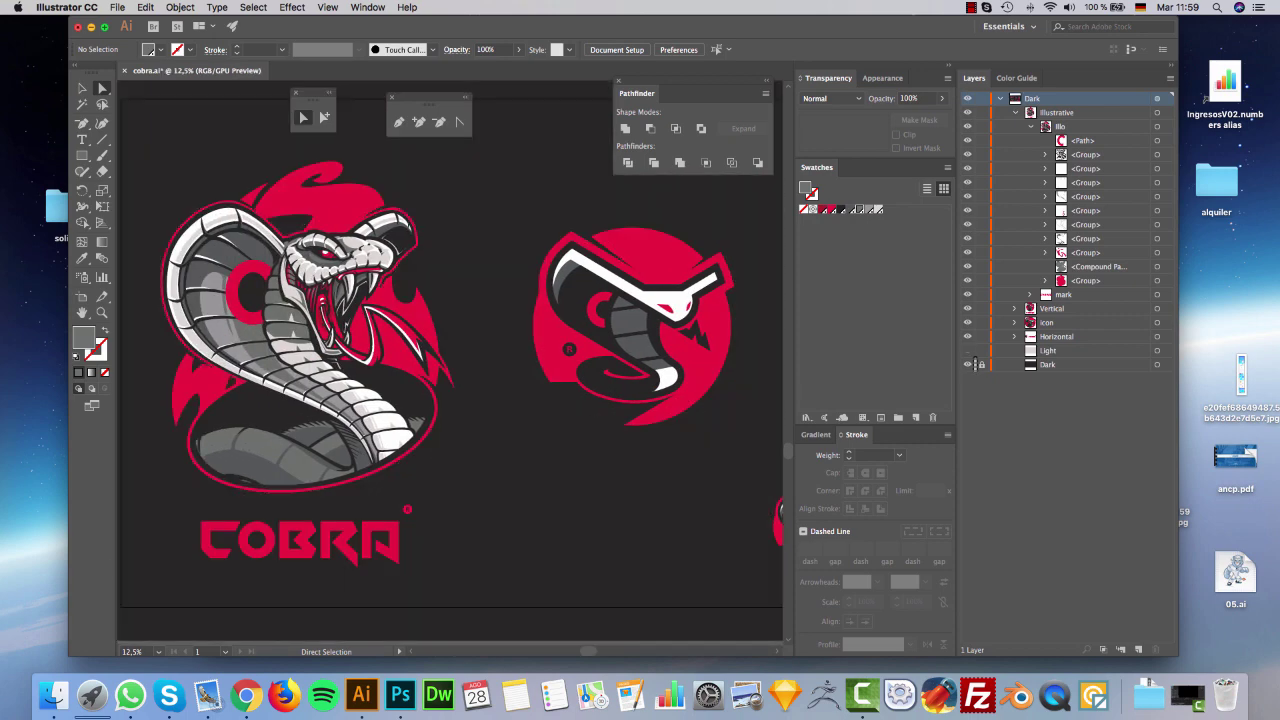
pyautogui.click(967, 364)
pyautogui.click(967, 364)
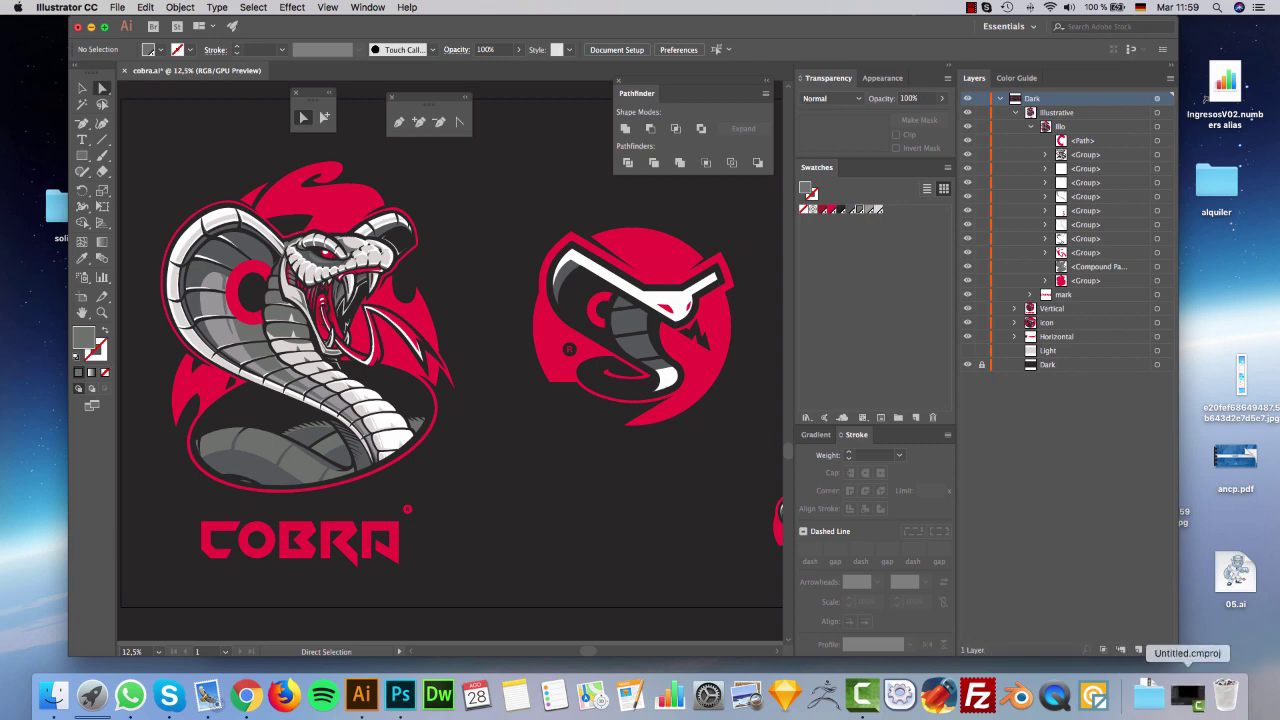
pyautogui.click(1188, 696)
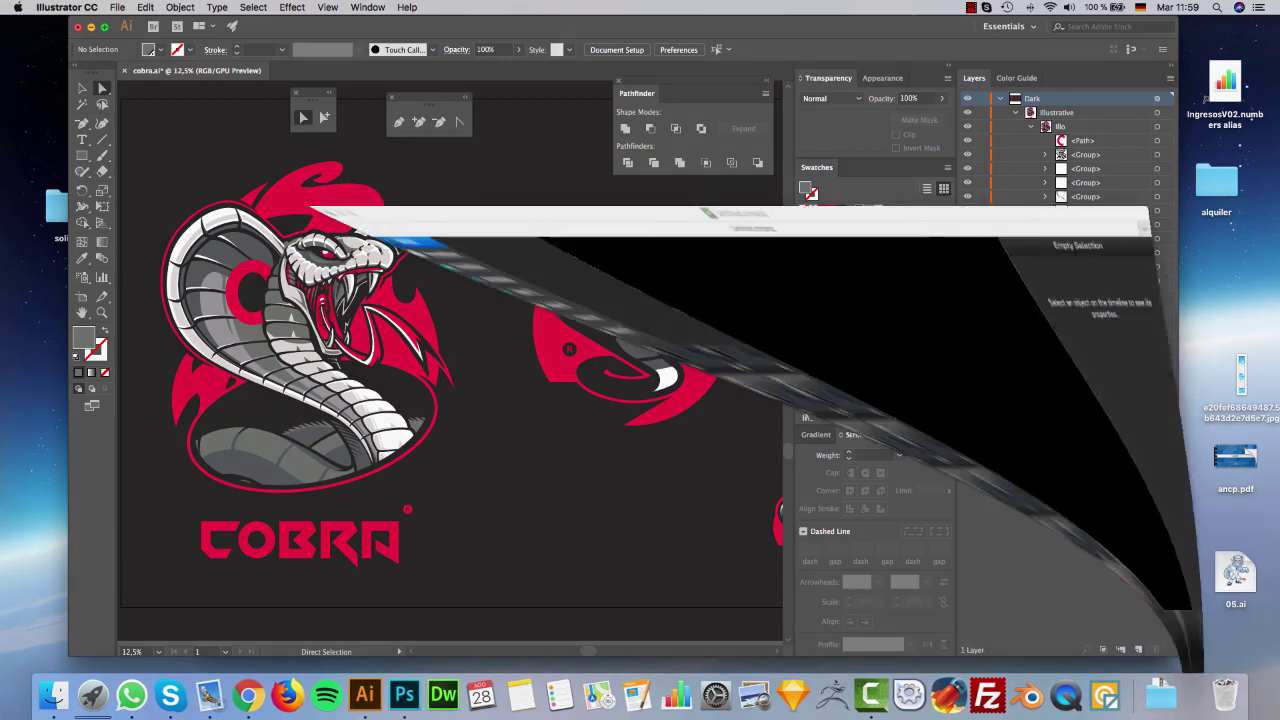